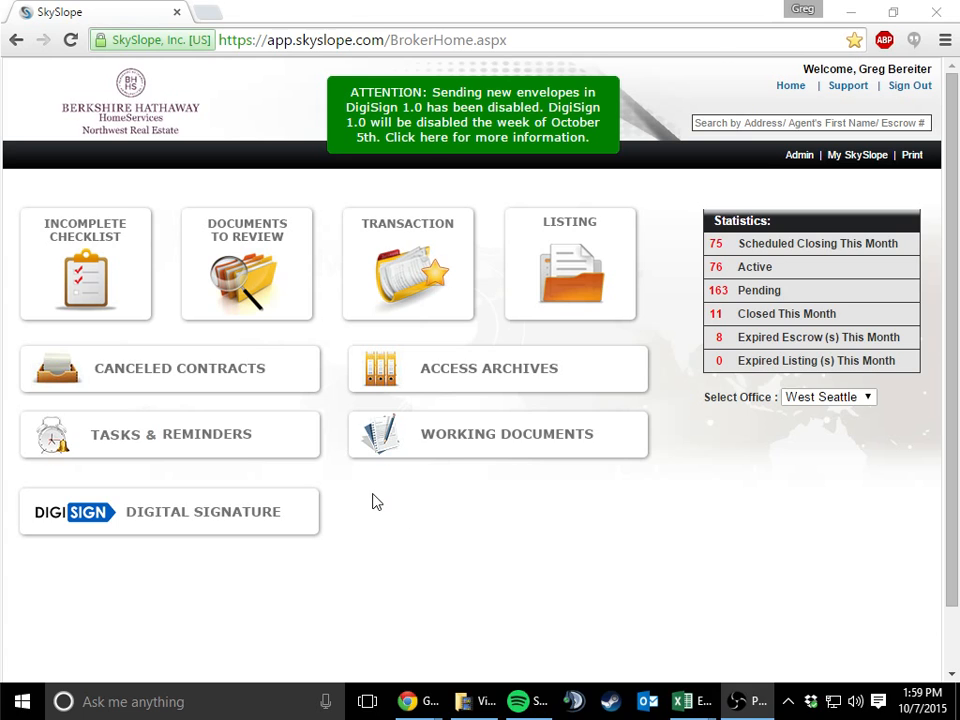
Open Transaction_Scan_165.pdf from the office inbox in Working Documents, review its coversheet, and move the document into a separate window
click(498, 453)
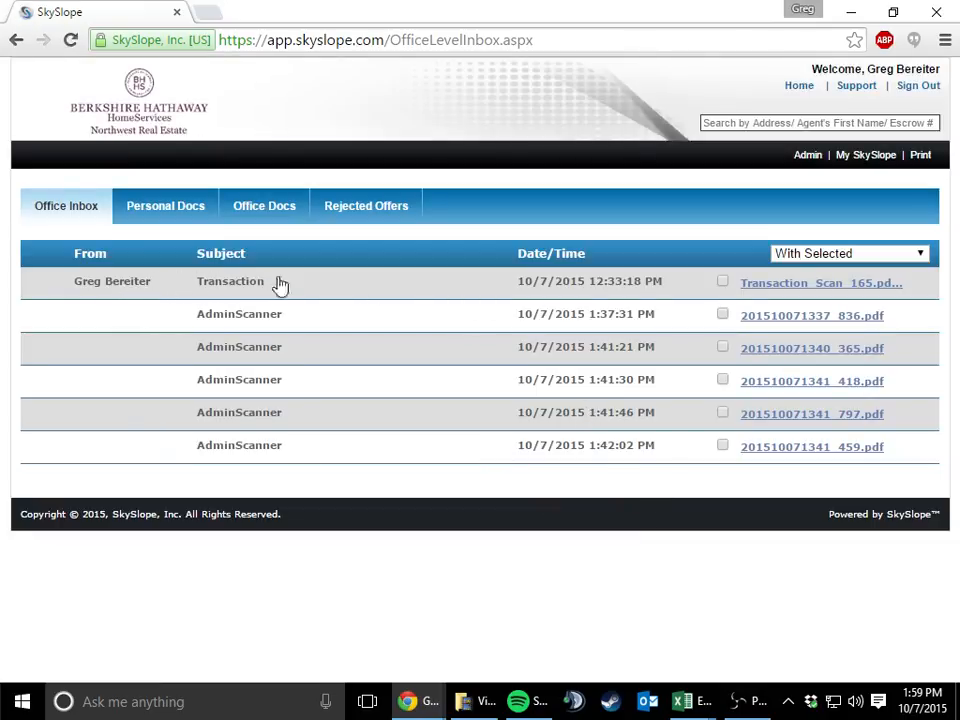
click(755, 289)
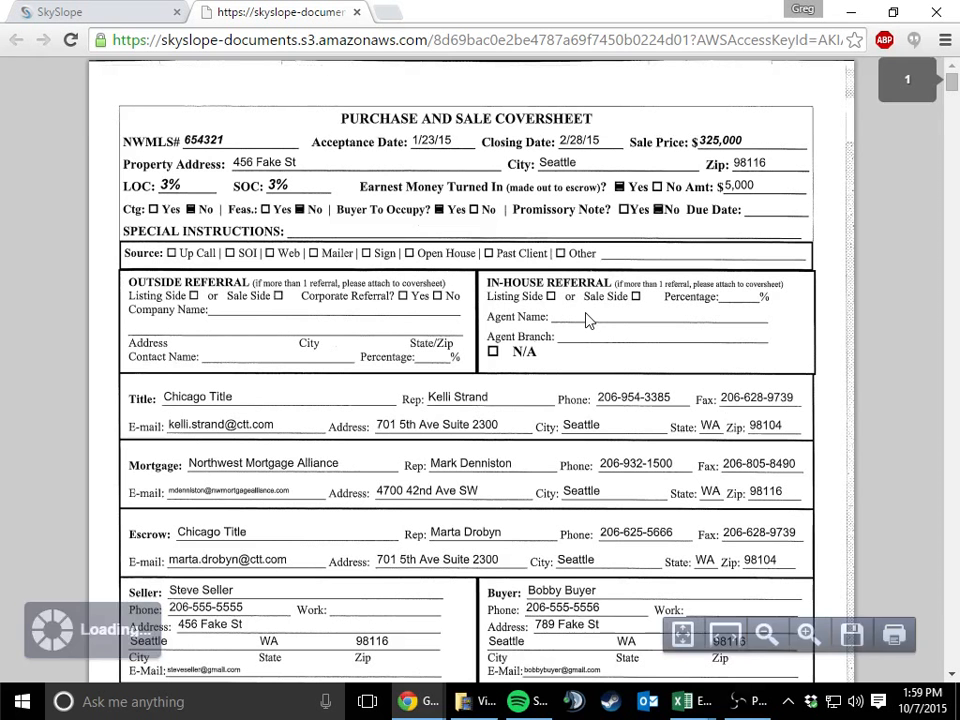
scroll(419, 336, down, 4)
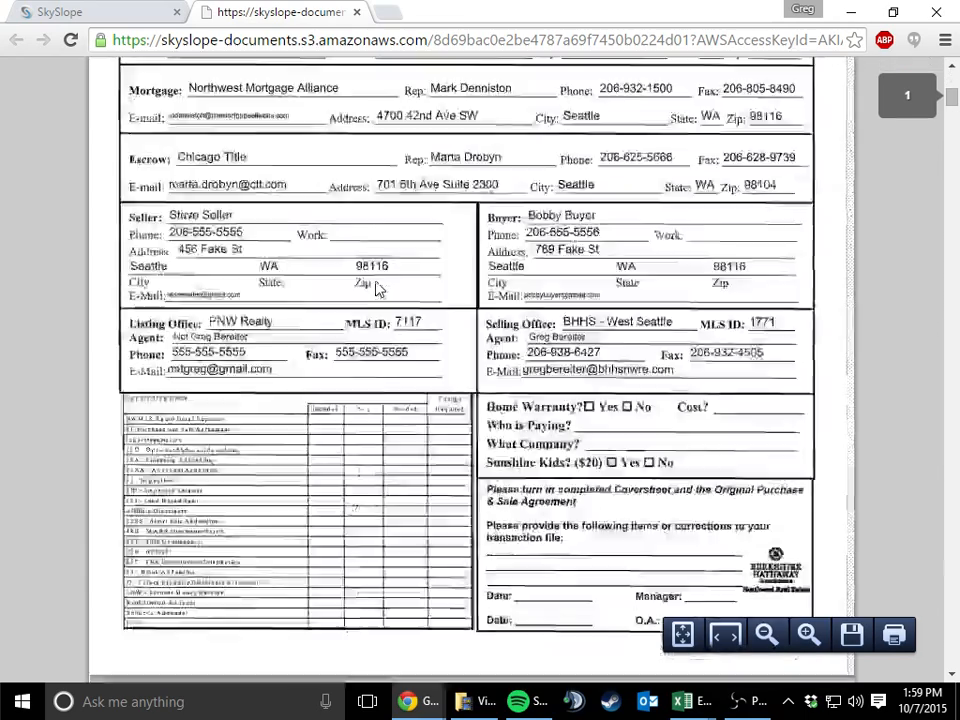
scroll(378, 228, up, 4)
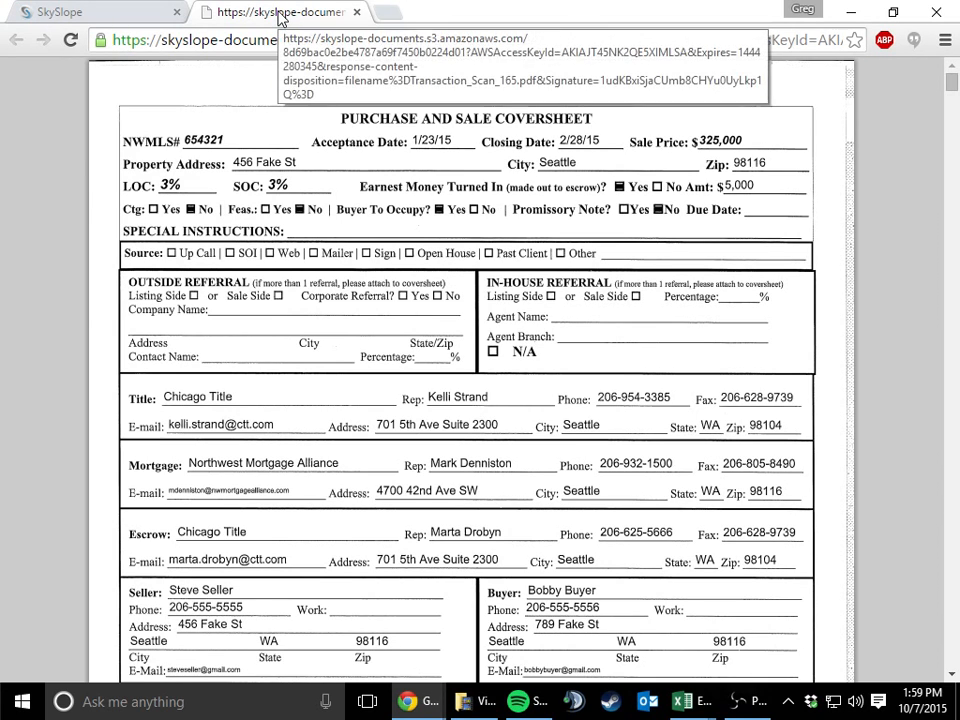
drag(281, 18, 140, 719)
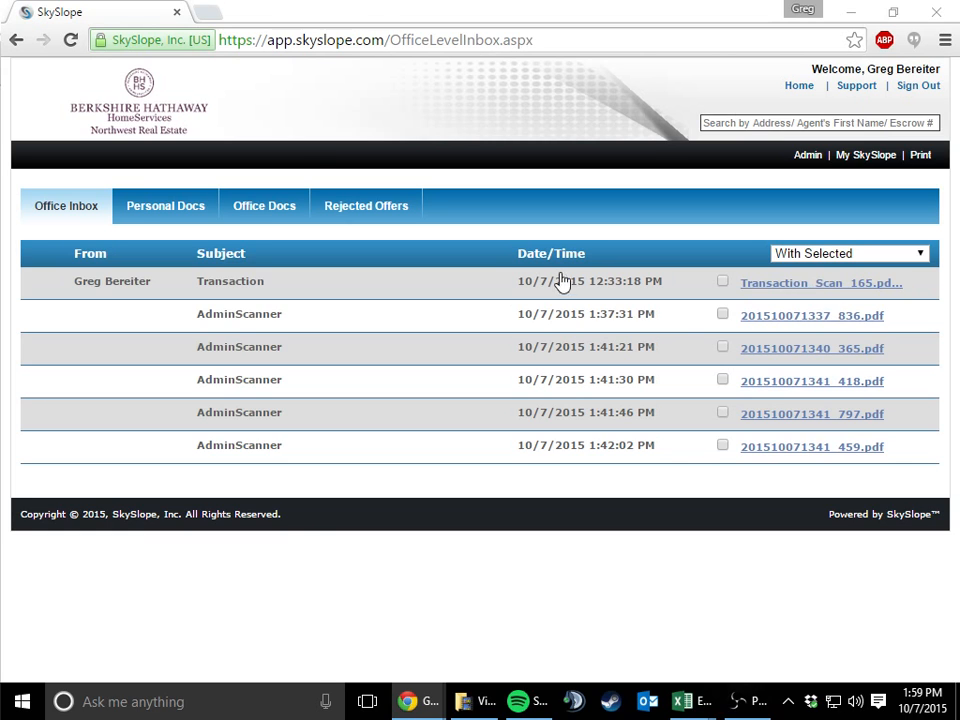
Start creating a new transaction from the Transactions list and dismiss the initial MLS and address search
click(153, 106)
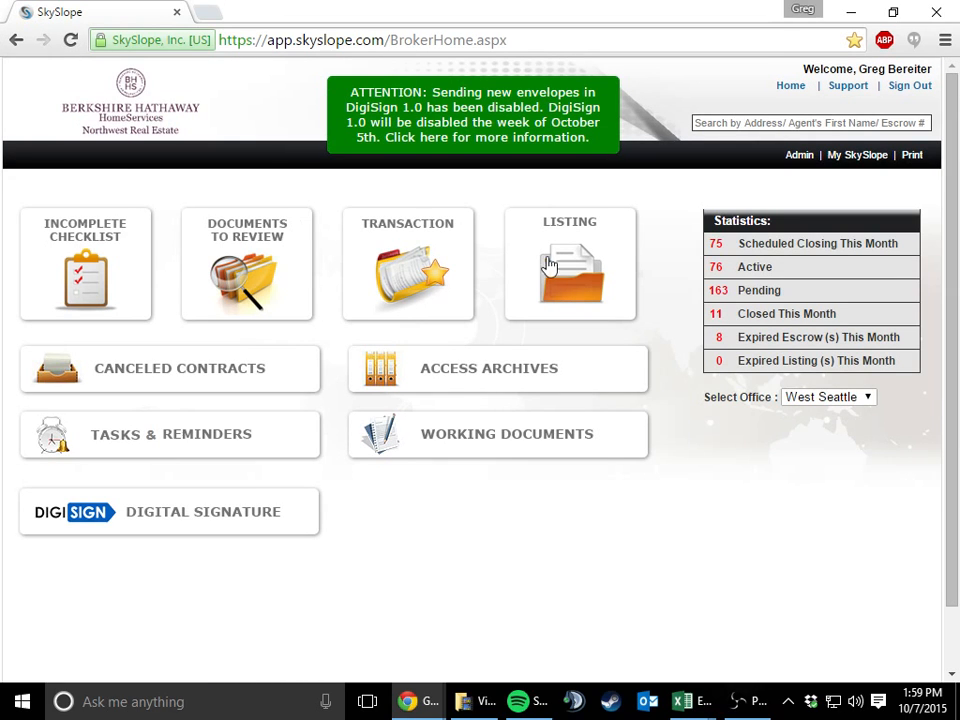
click(462, 262)
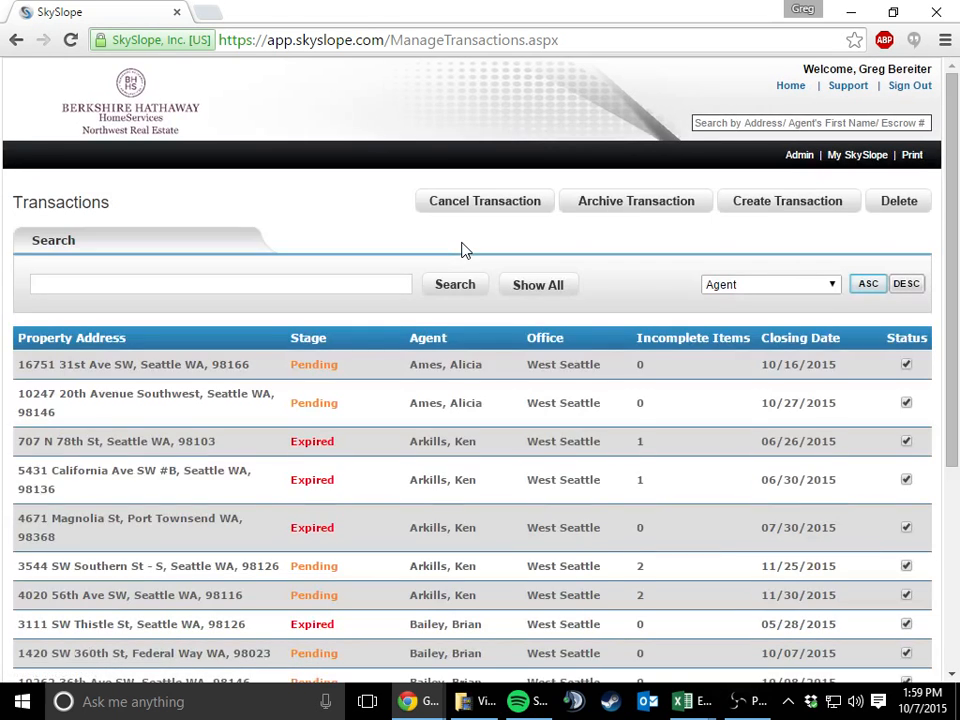
scroll(273, 450, down, 3)
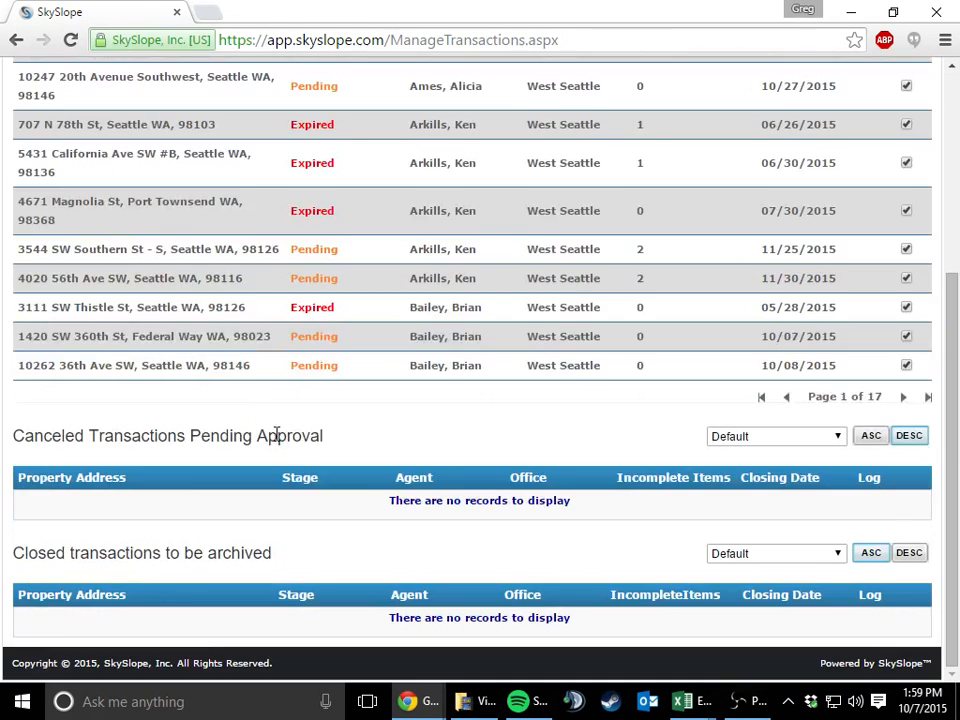
scroll(274, 470, up, 3)
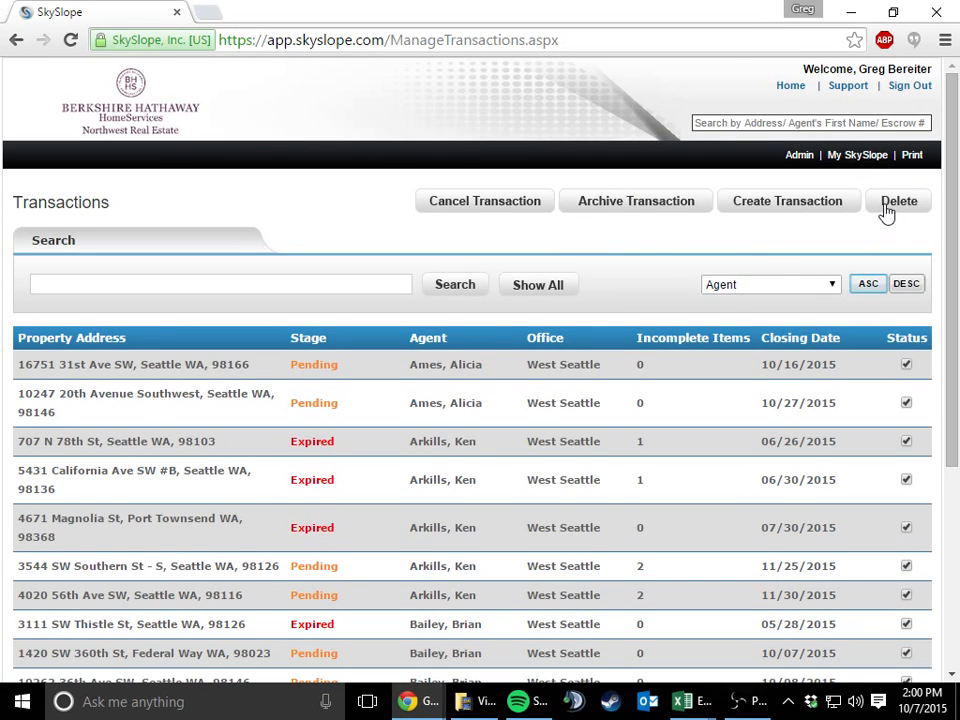
click(783, 203)
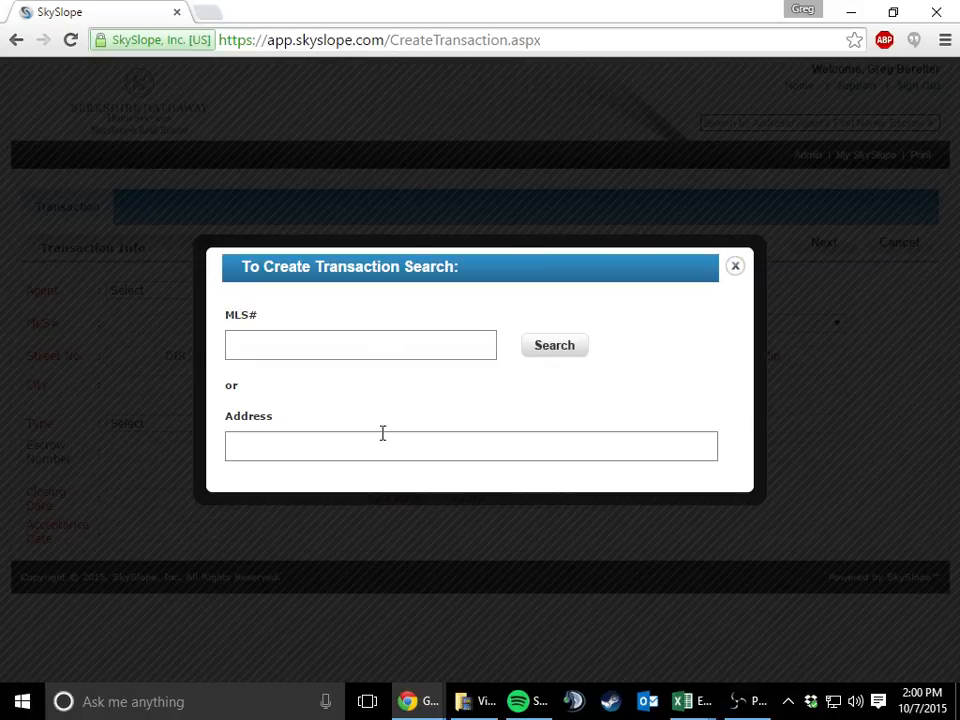
click(734, 267)
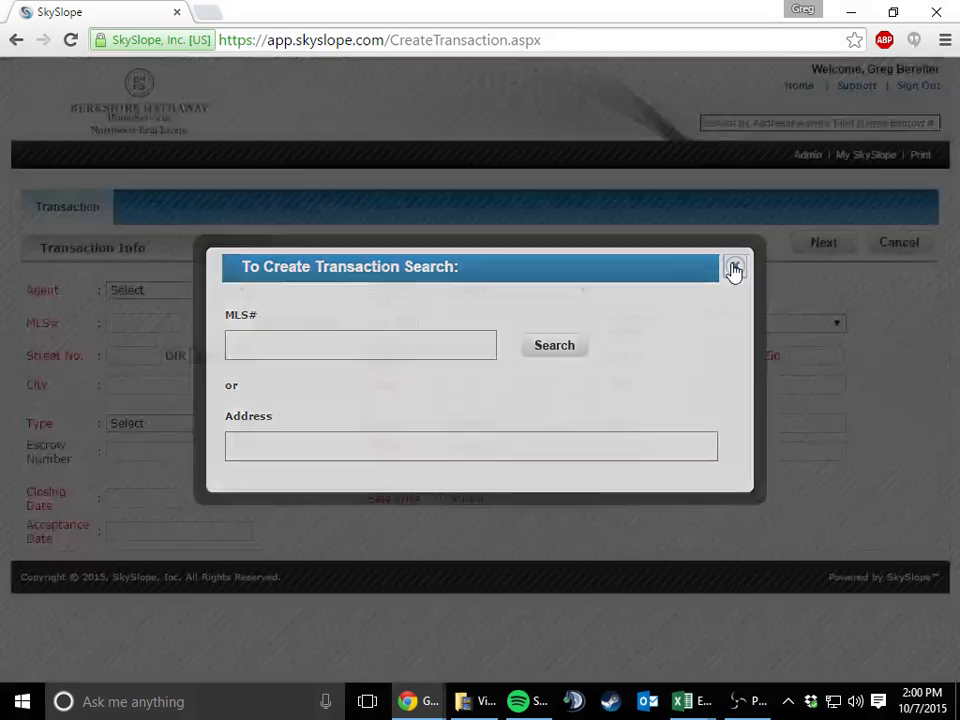
click(242, 290)
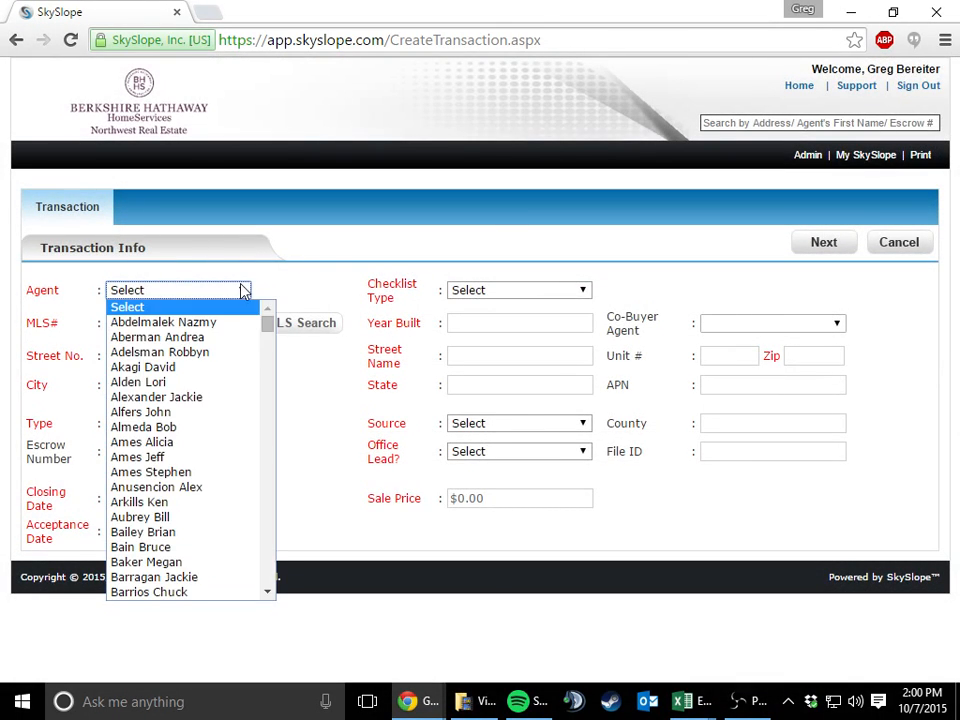
scroll(221, 364, down, 20)
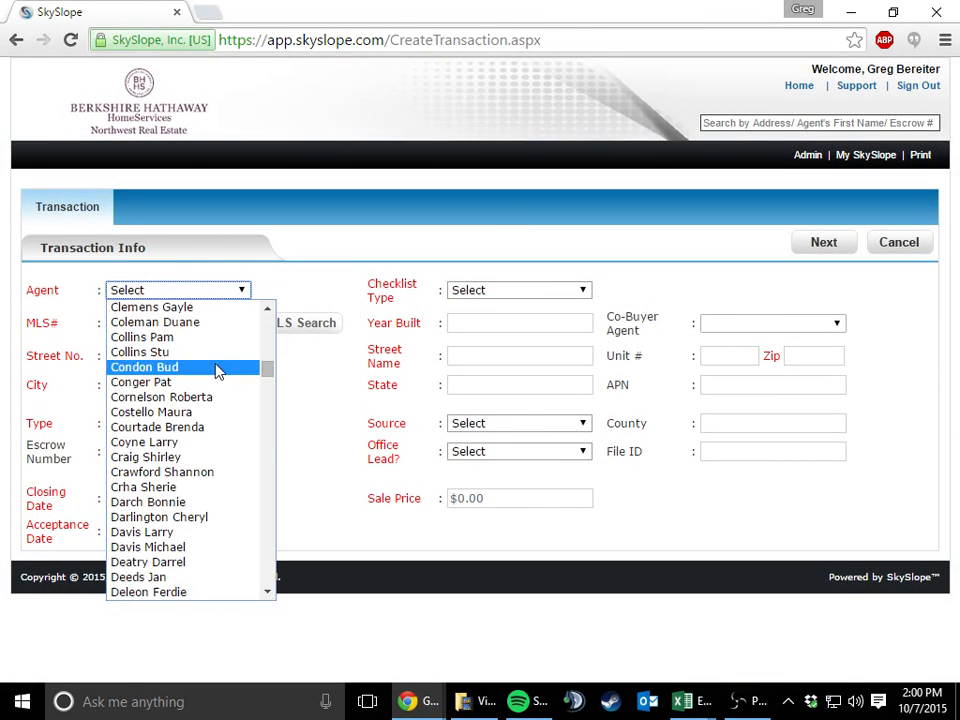
scroll(218, 372, up, 10)
scroll(205, 376, up, 4)
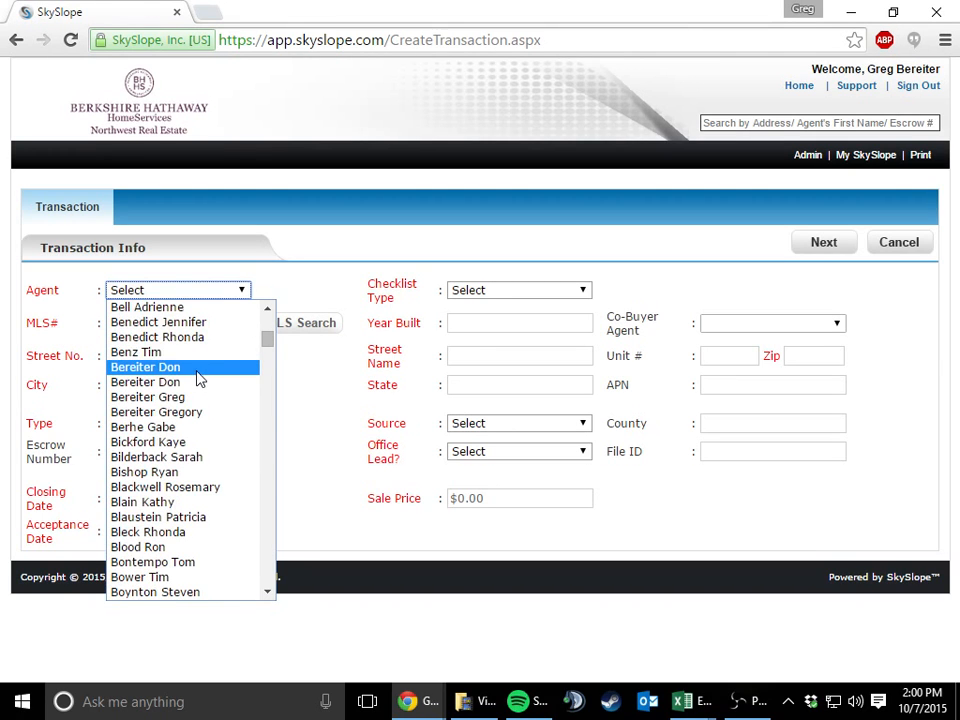
click(178, 400)
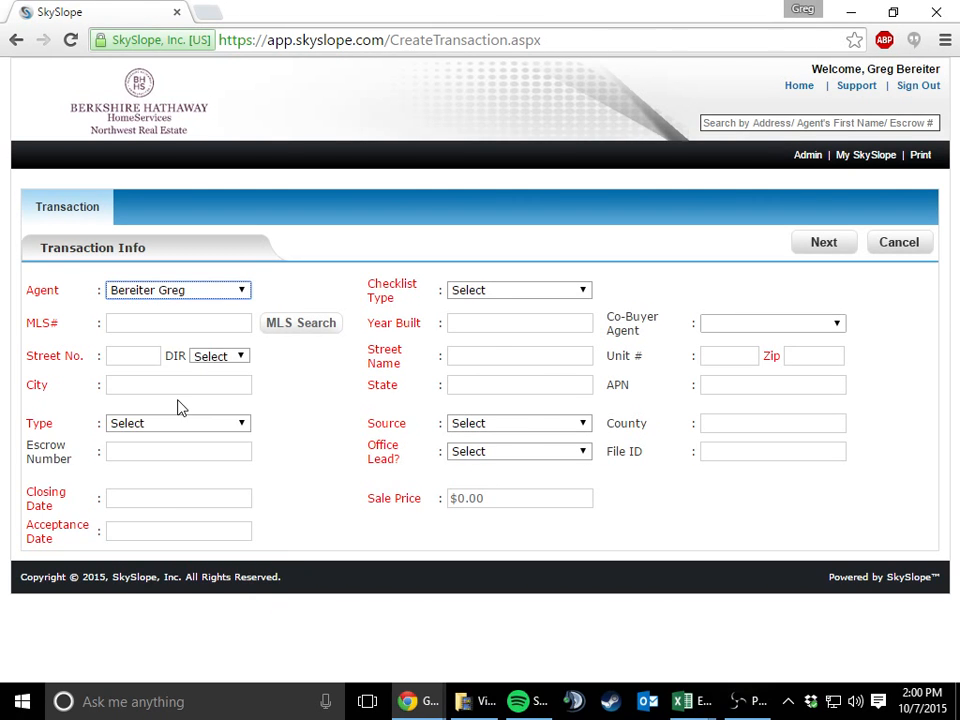
Set the transaction's agent to the entry that shows the agent's full first name
click(195, 297)
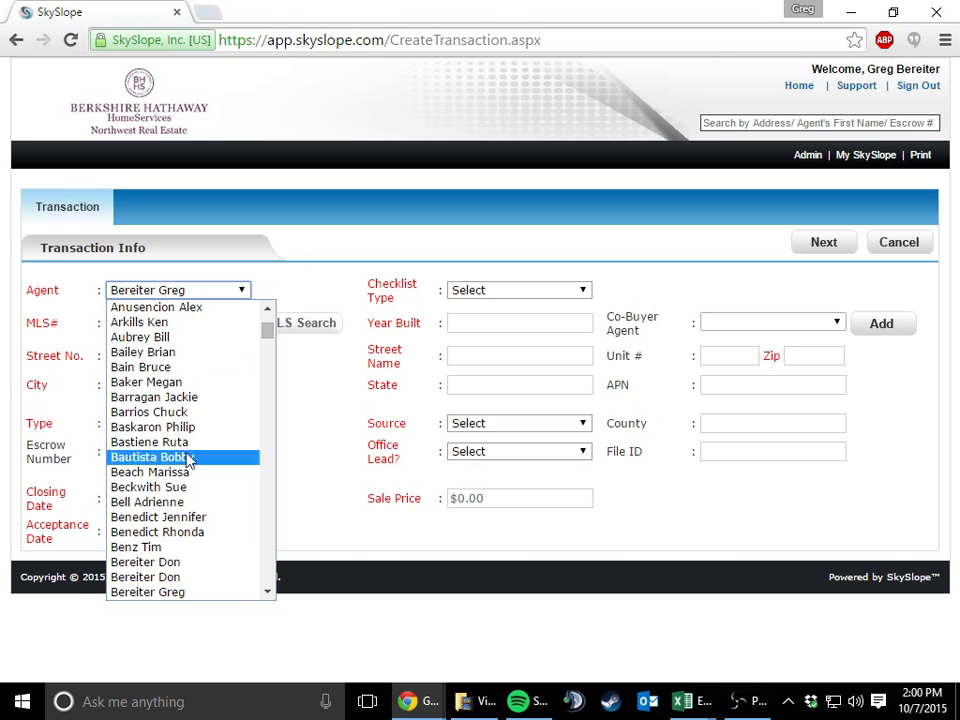
scroll(171, 589, down, 3)
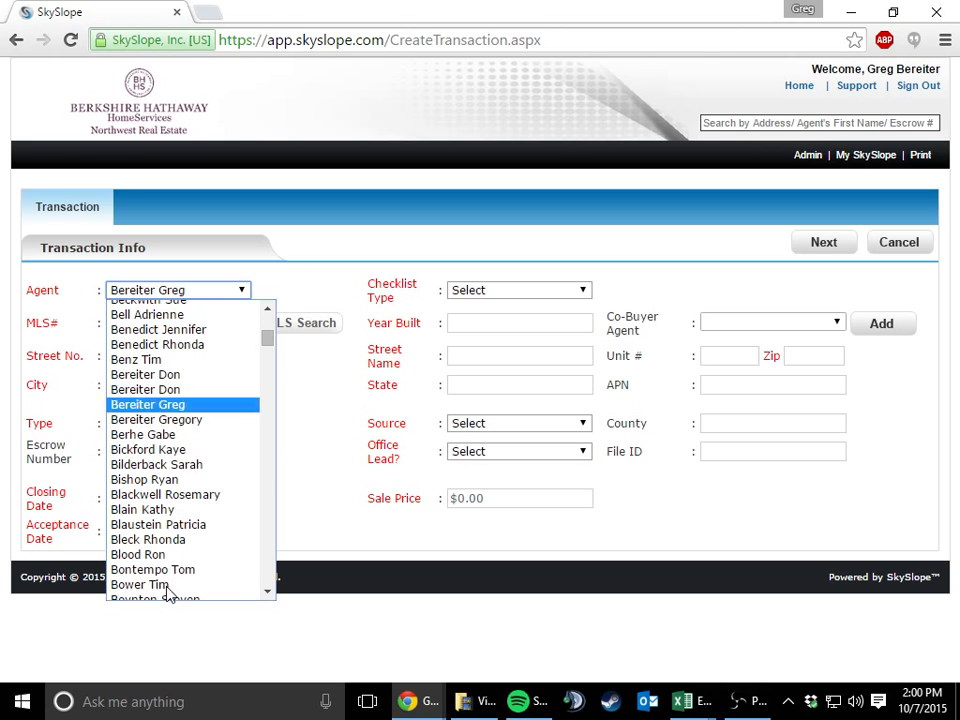
click(199, 420)
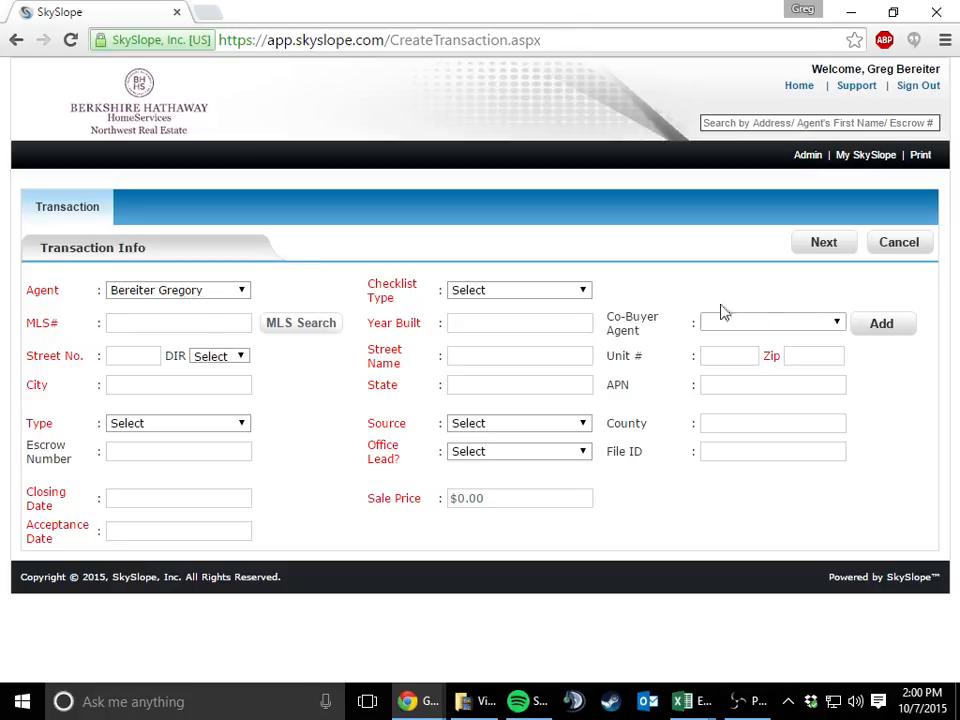
Search the user list for the co-buyer agent by first name and share the transaction with the matching Broker entry
click(861, 325)
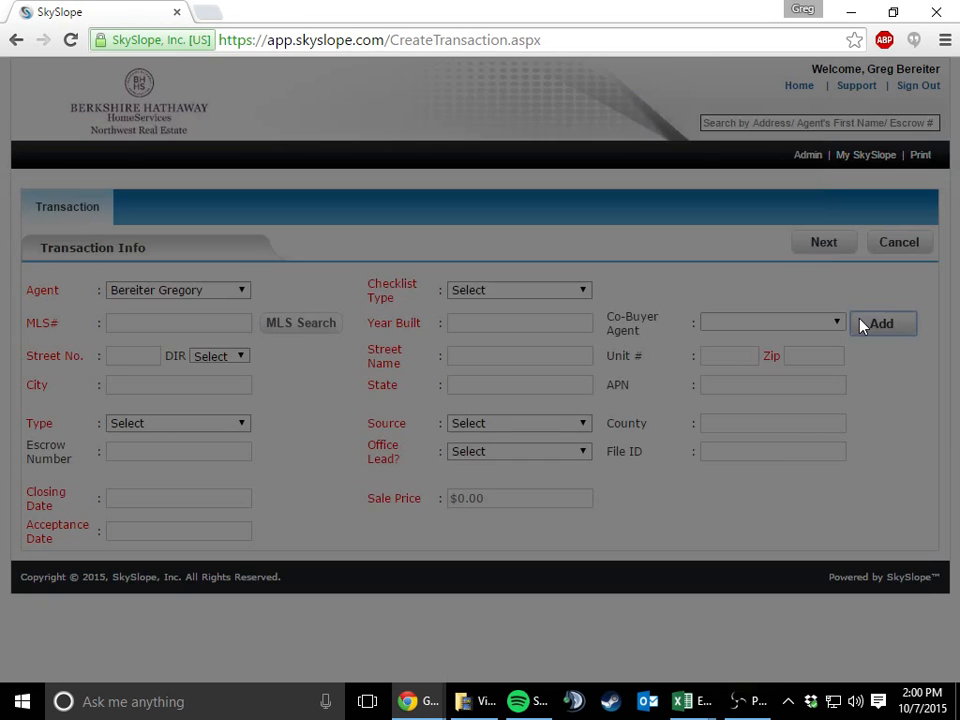
scroll(313, 335, down, 1)
scroll(268, 354, down, 3)
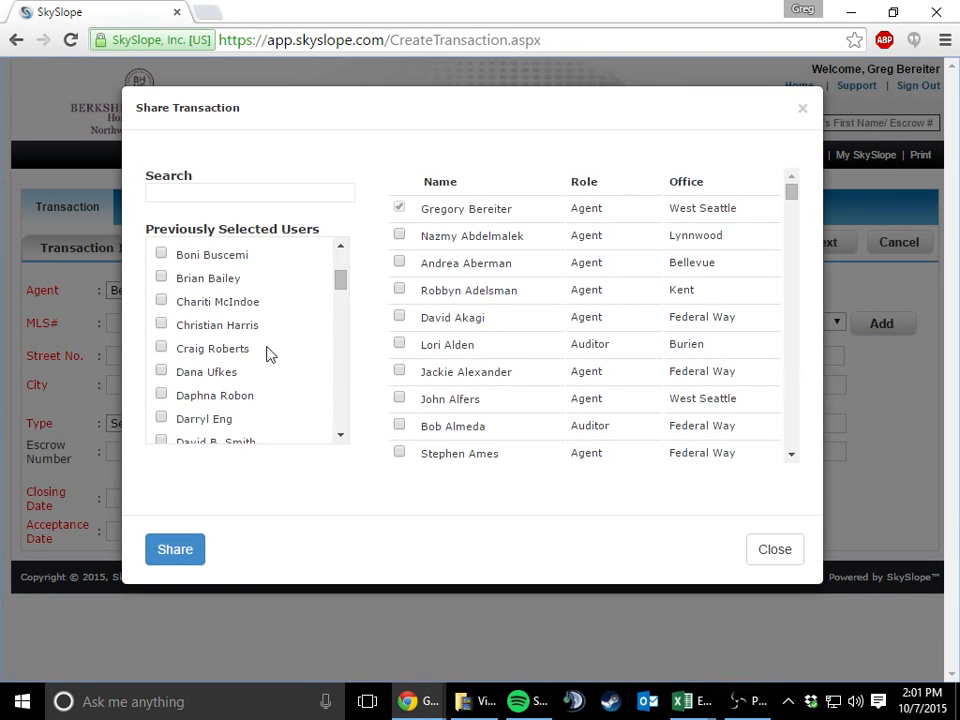
scroll(261, 350, up, 4)
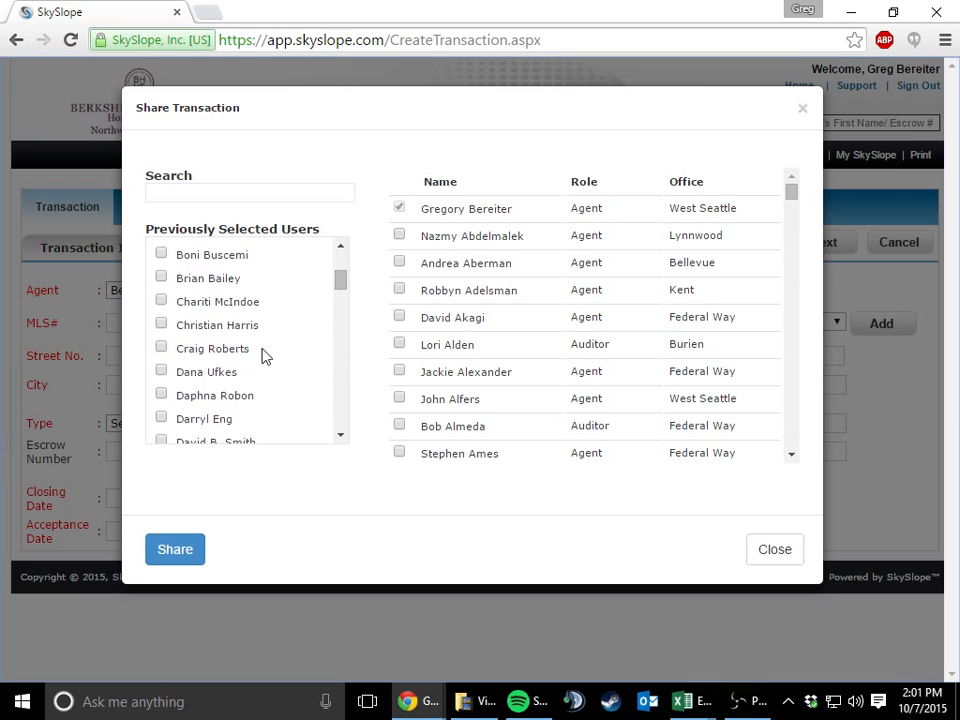
click(224, 191)
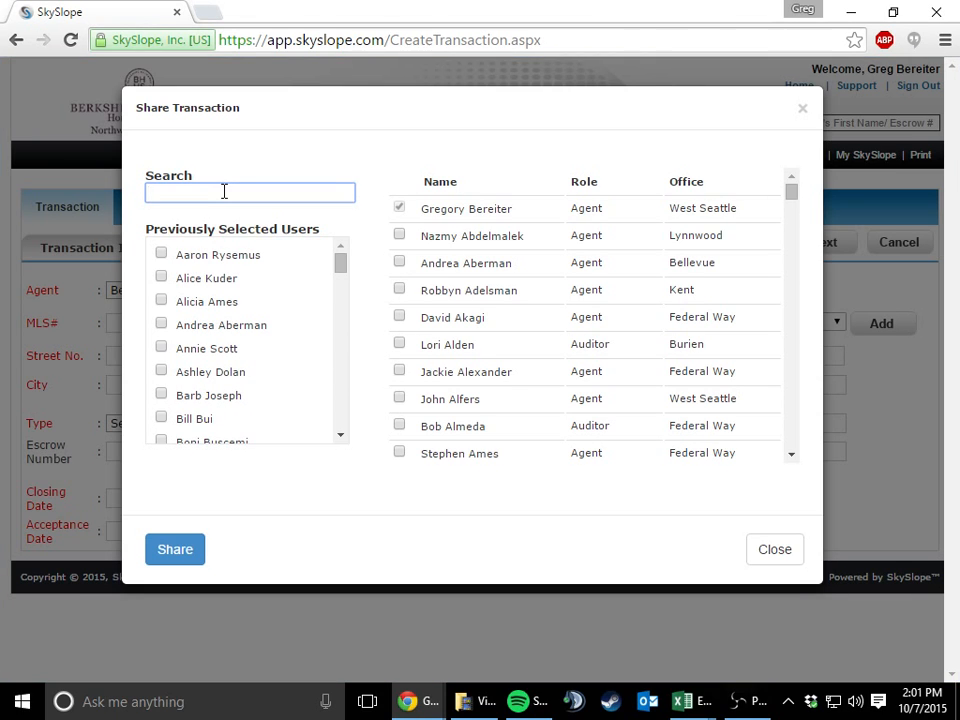
text(don)
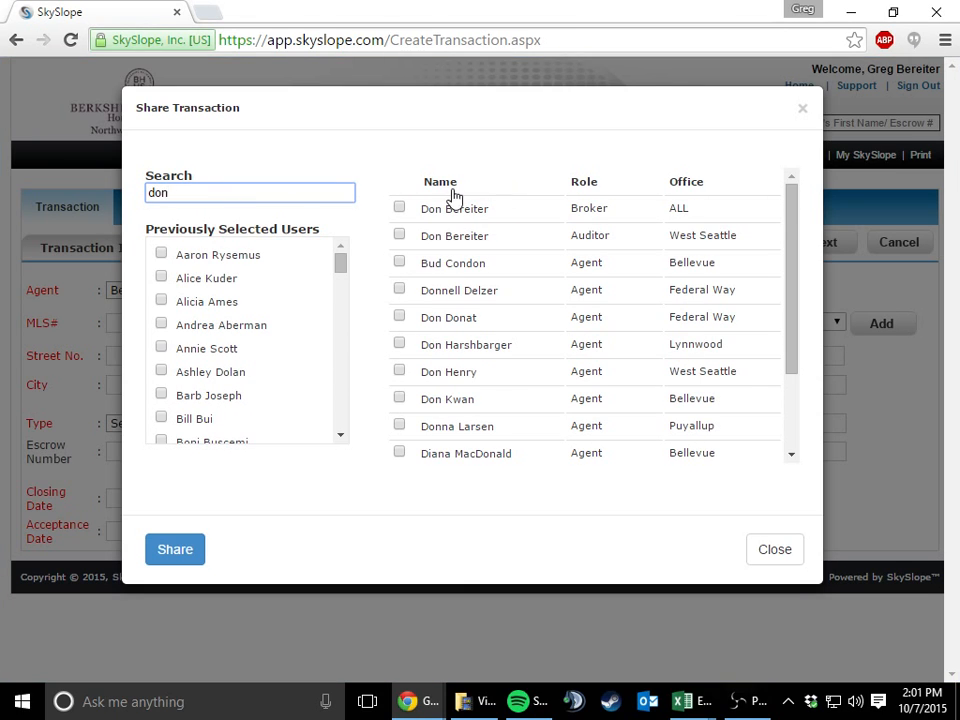
click(399, 209)
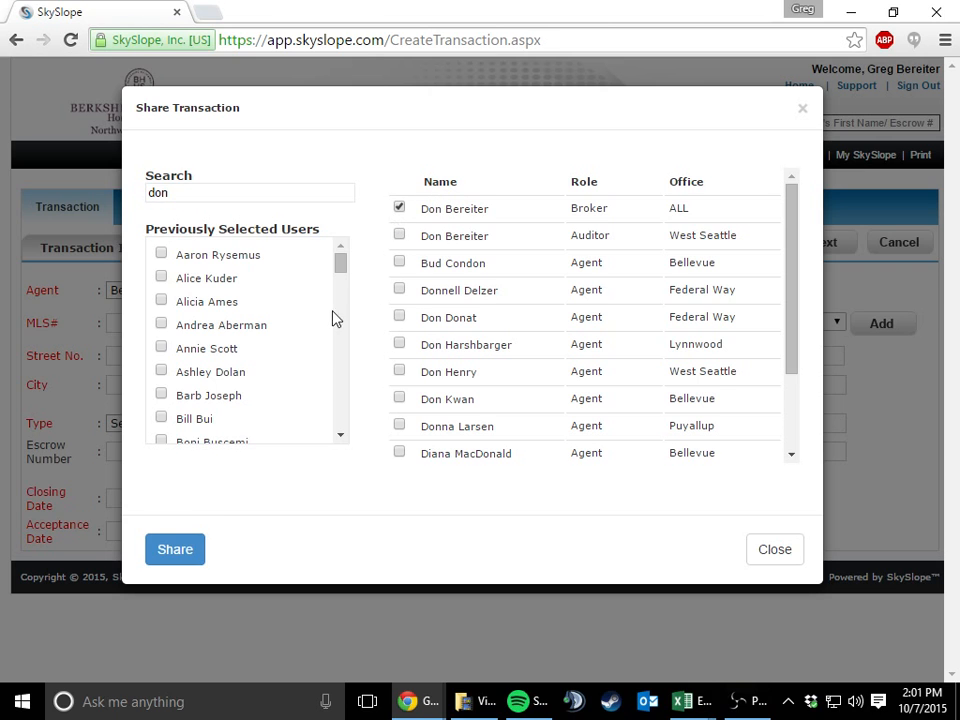
click(193, 550)
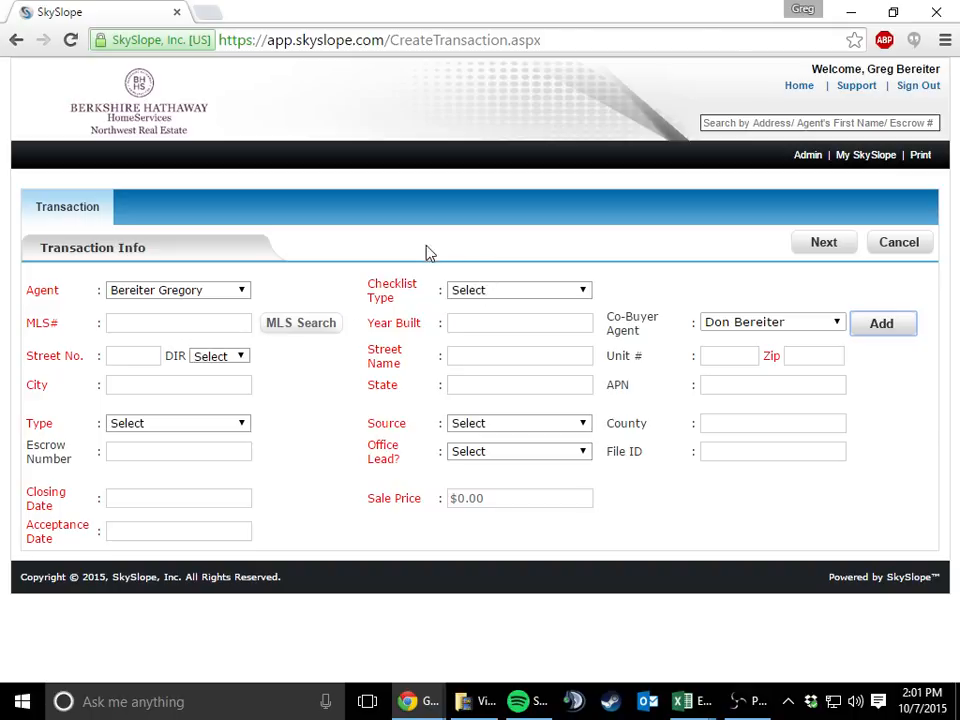
Set the checklist type to Residential and enter 654321 as the MLS number
click(512, 292)
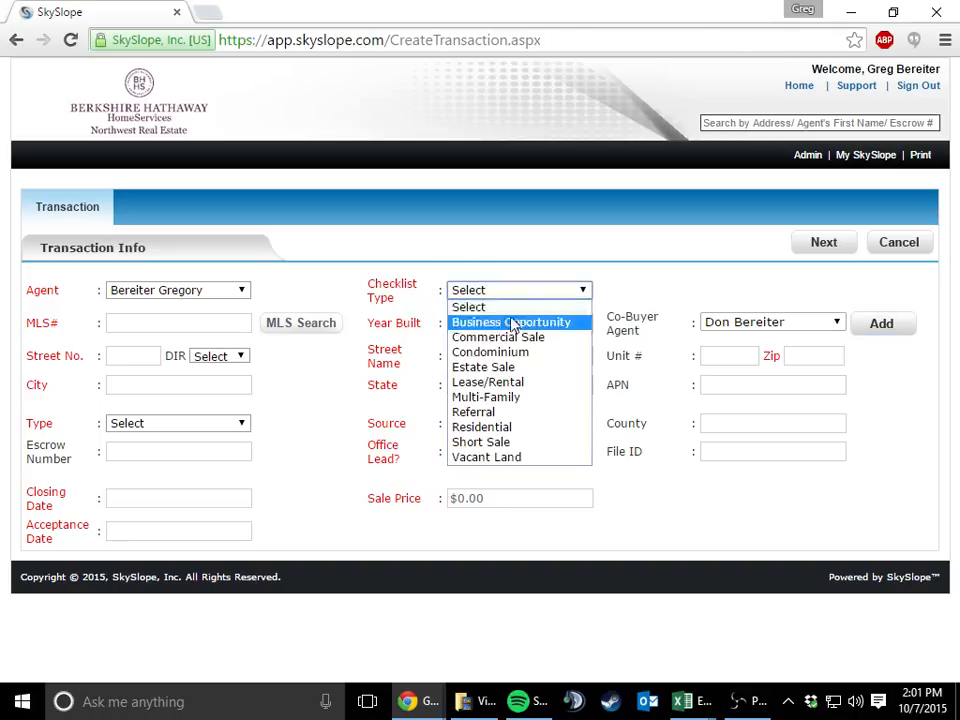
click(502, 432)
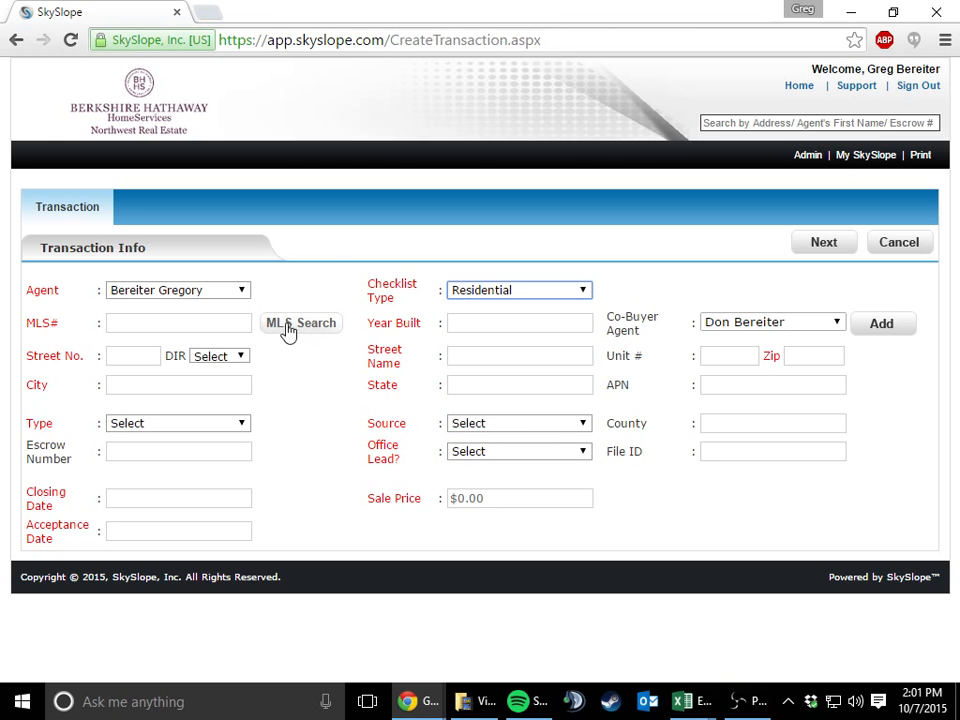
click(235, 318)
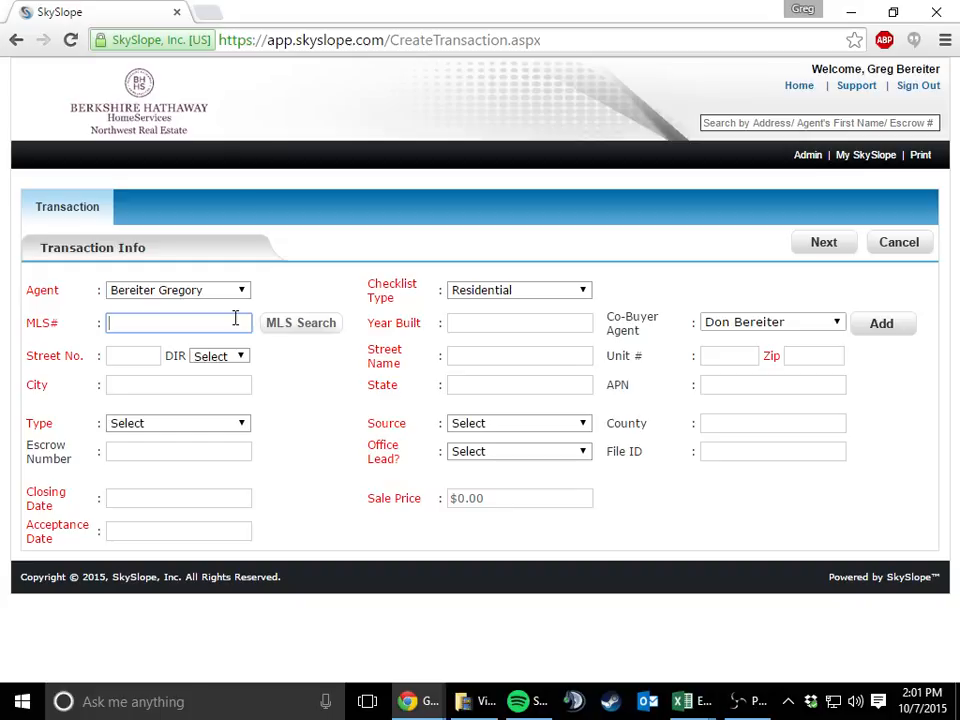
text(654321)
Replace the MLS number with N/A and set the year built to 1952
drag(199, 323, 70, 337)
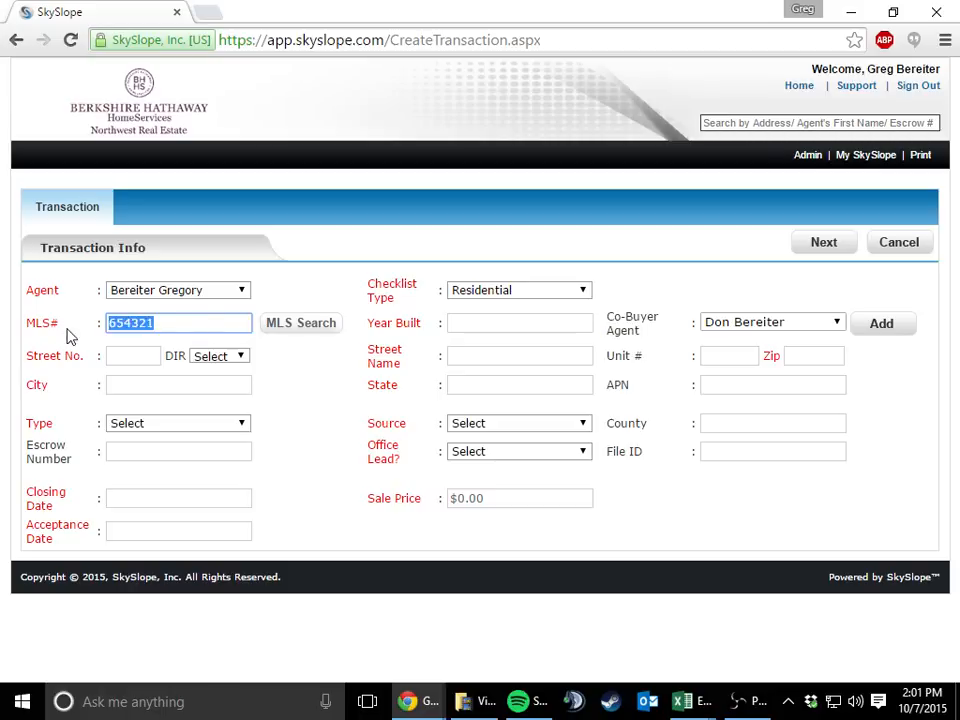
text(N/A)
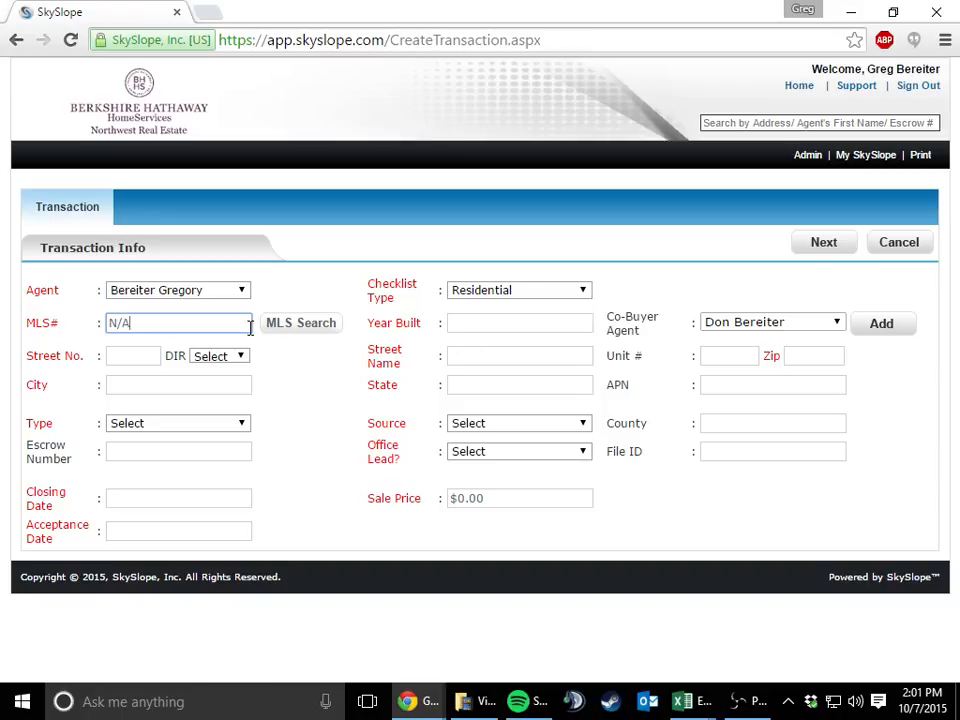
click(500, 327)
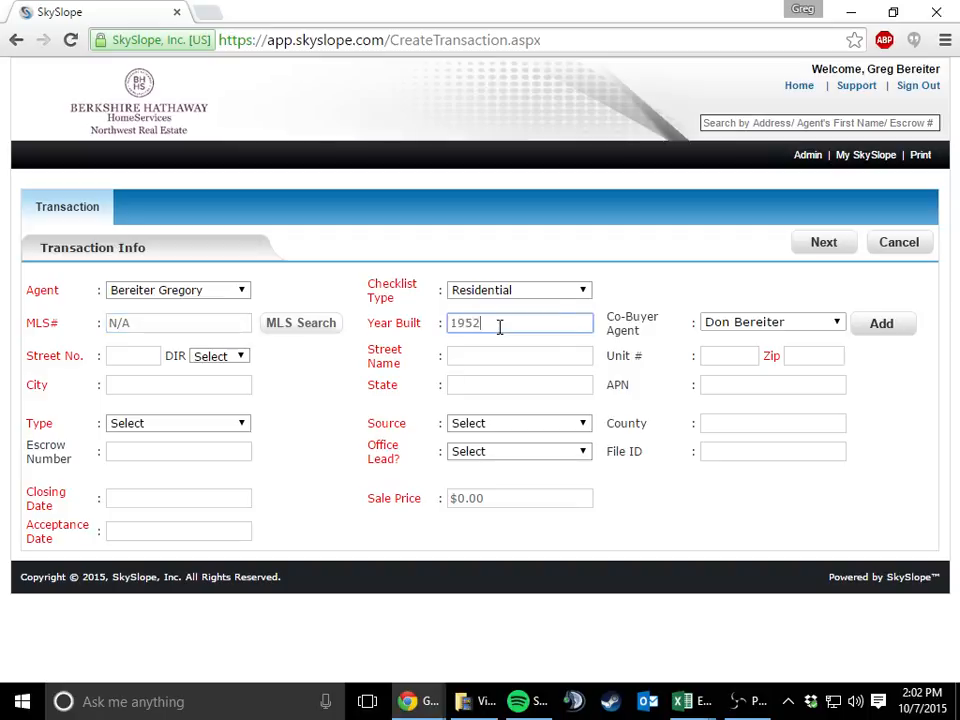
Fill in the property's street number, street name and zip code from the coversheet
click(147, 354)
text(456)
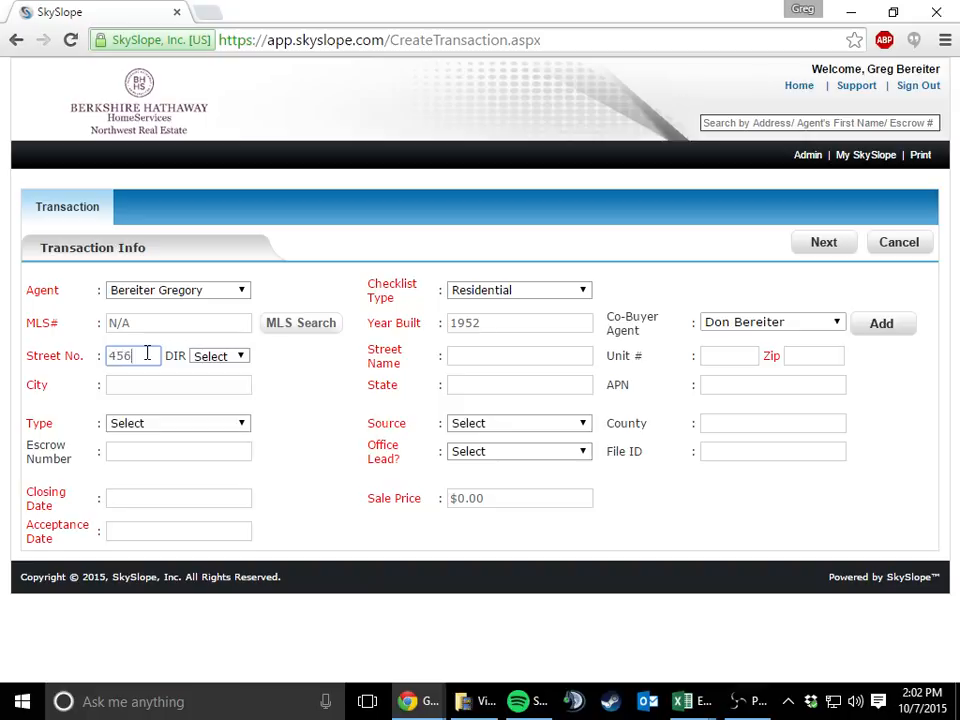
key(Tab)
key(Tab)
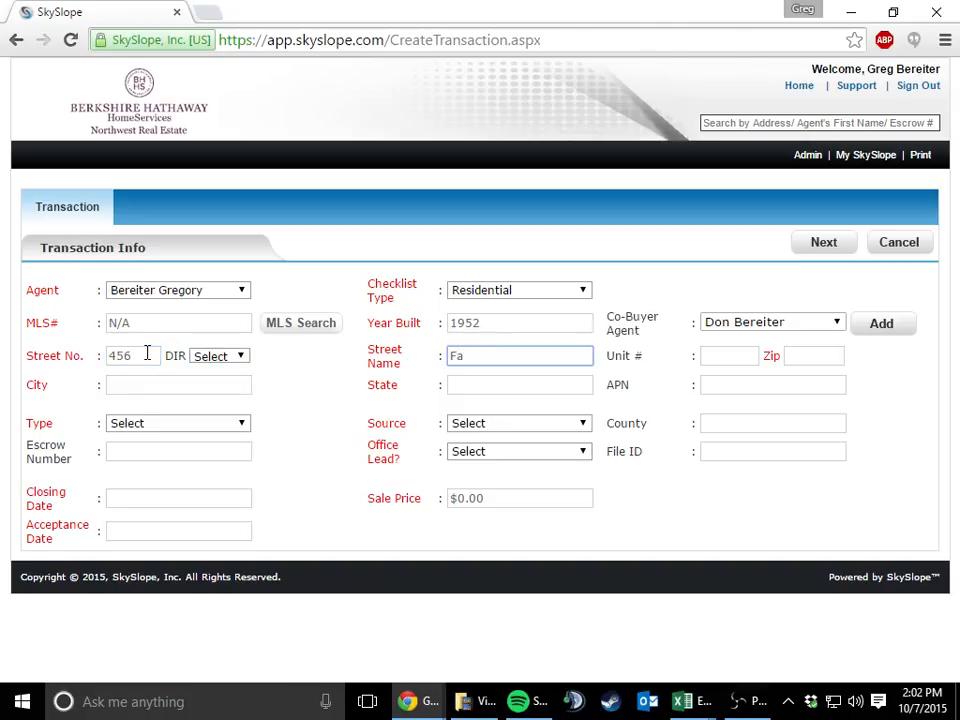
text(ke St)
key(Tab)
key(Tab)
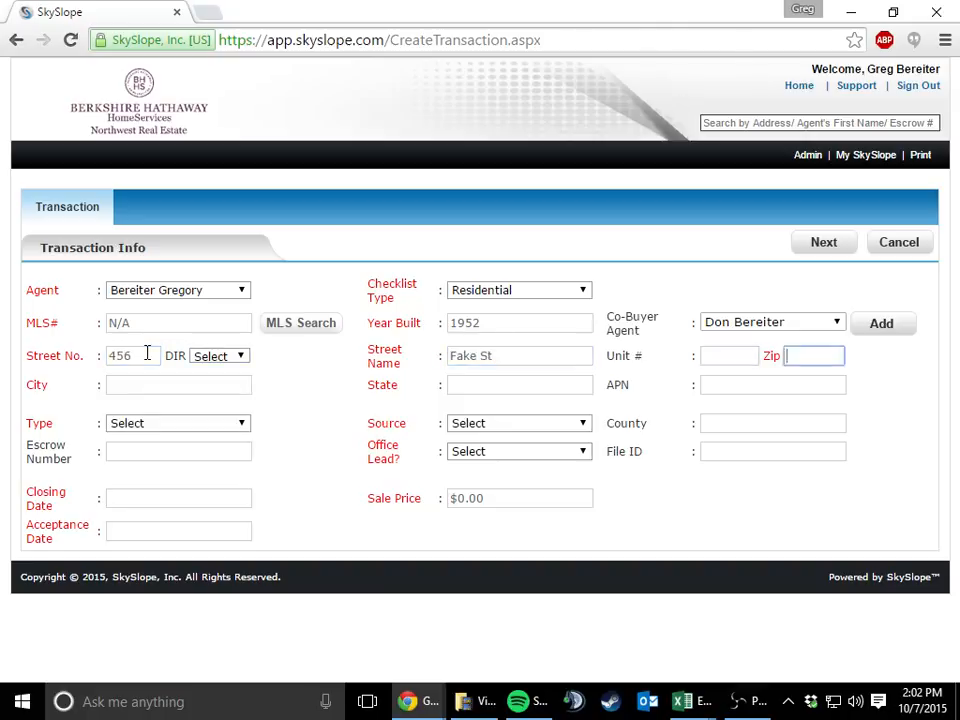
text(98116)
key(Tab)
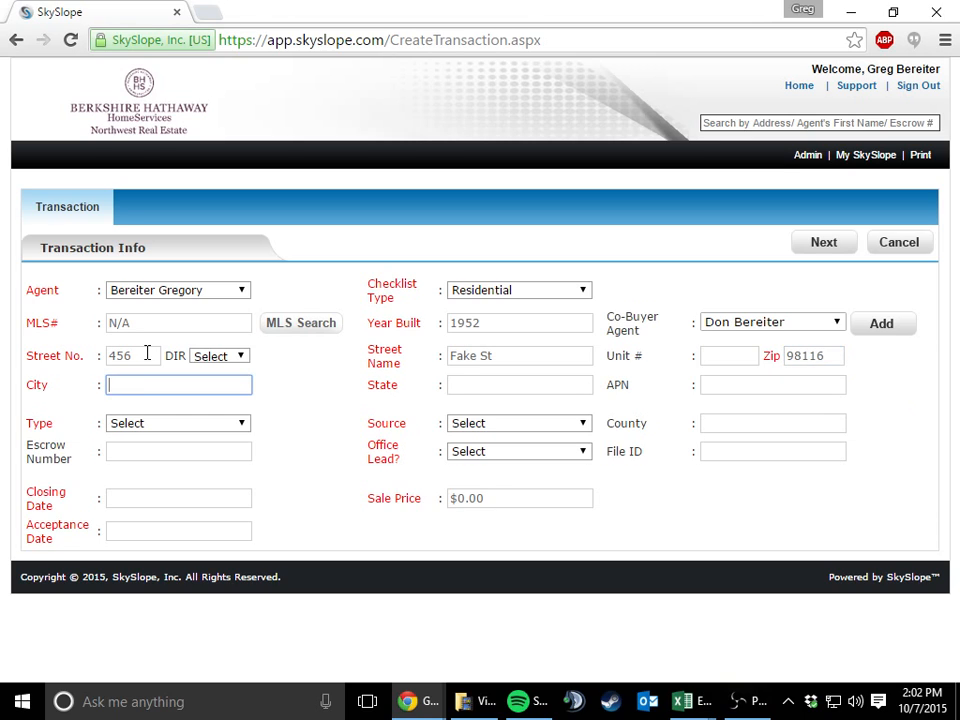
Set the transaction type to Sale and the source to Floor Time
key(Tab)
key(Tab)
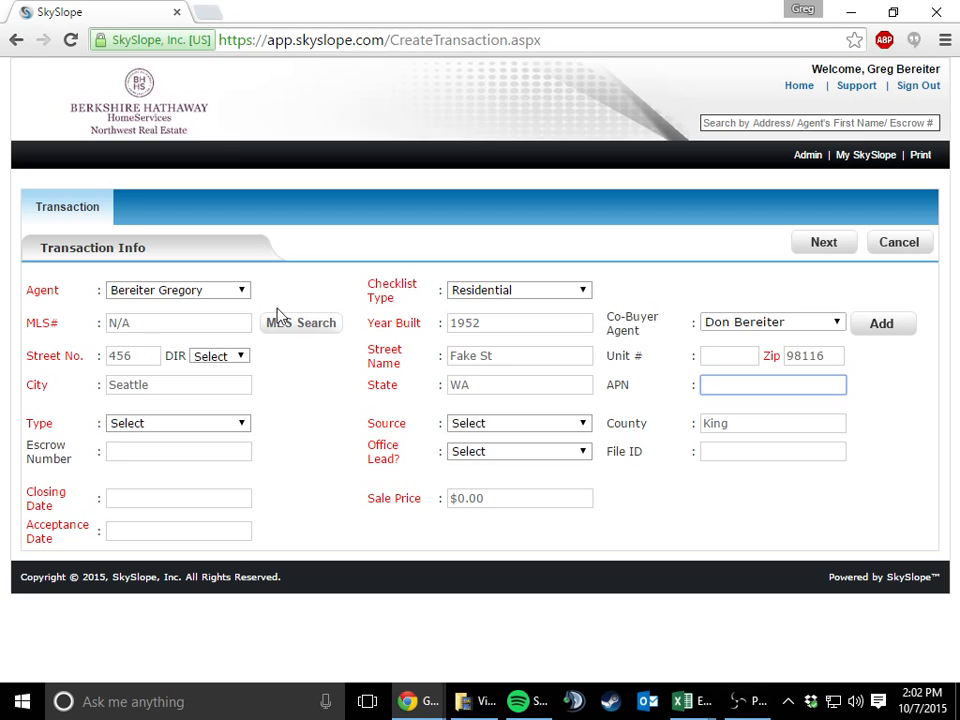
click(216, 430)
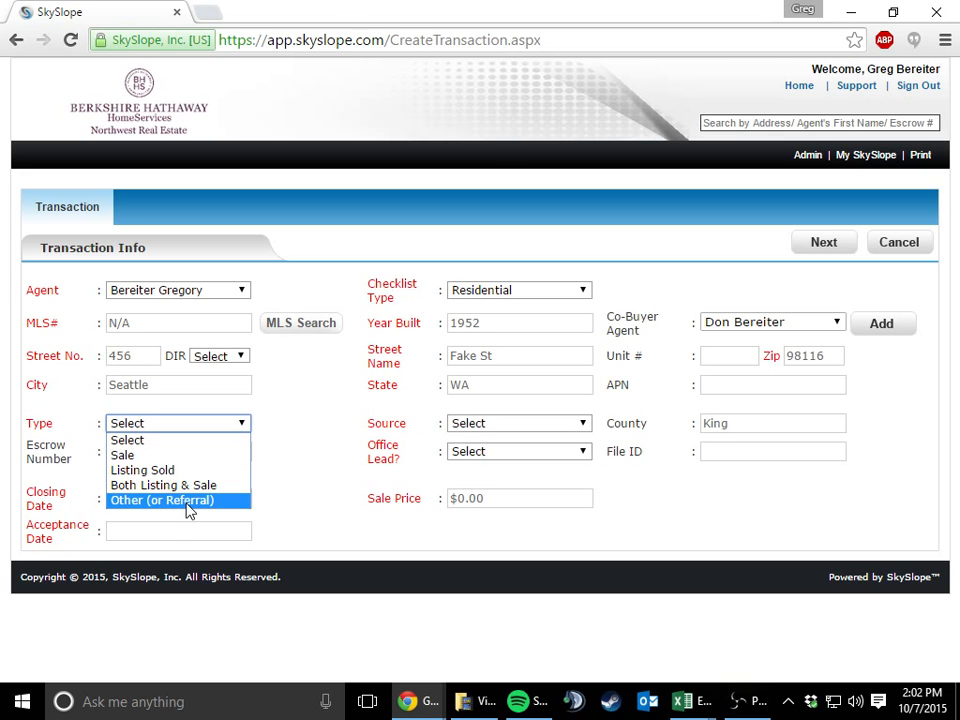
click(164, 456)
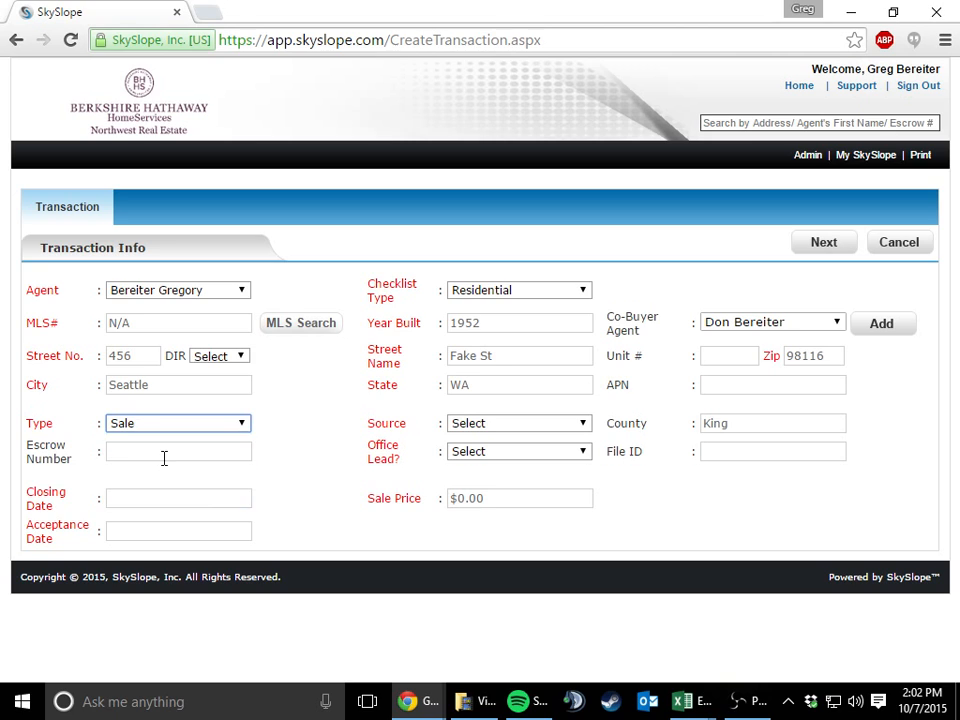
click(483, 424)
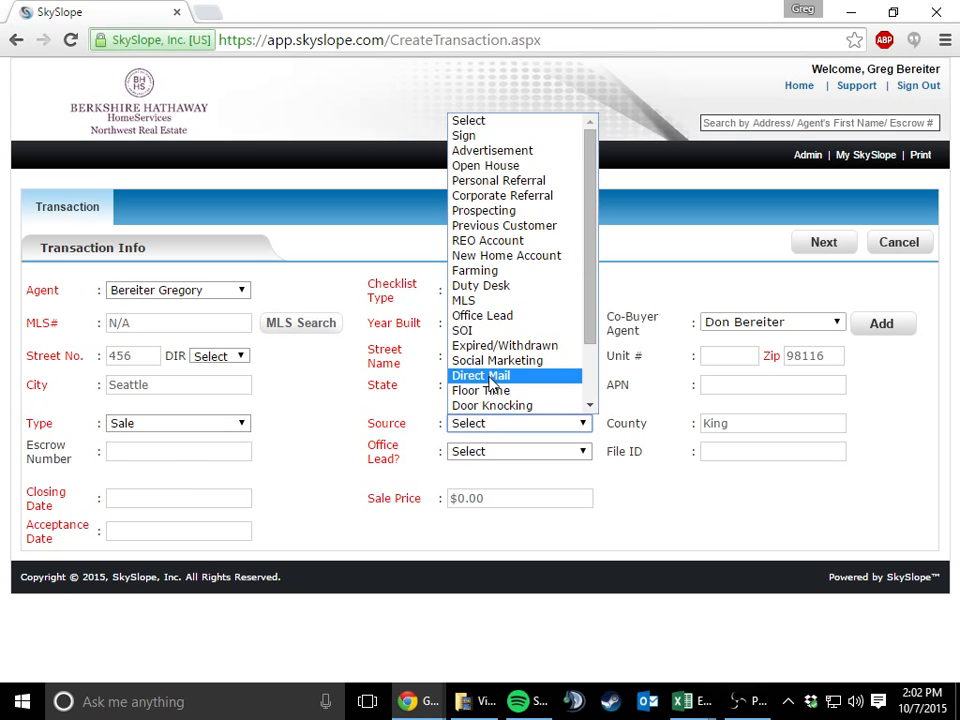
click(490, 390)
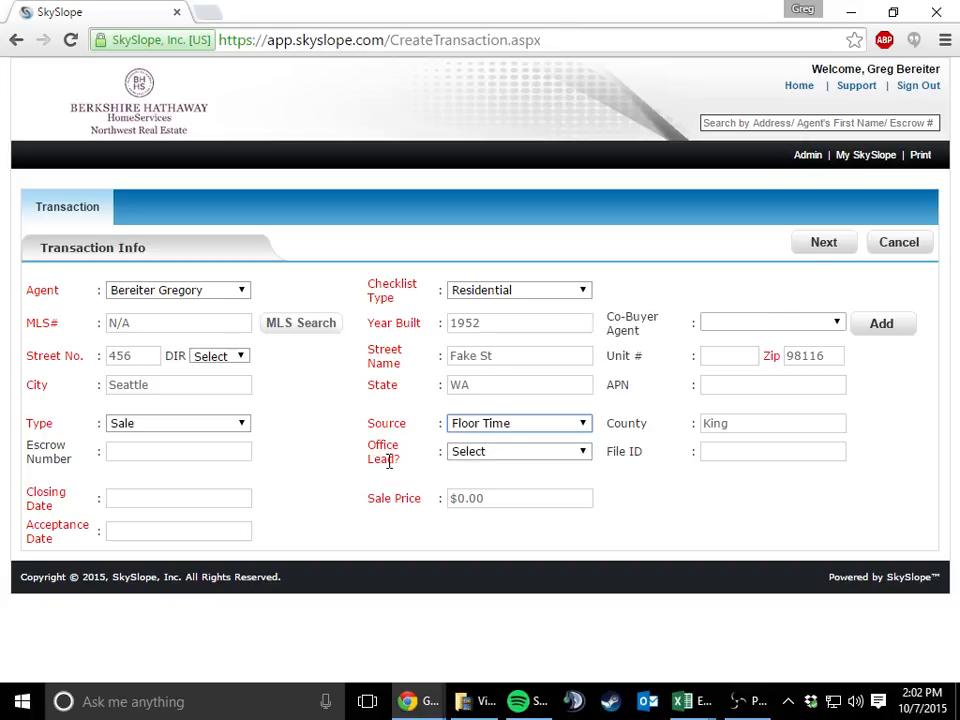
Mark the transaction as not being an office lead
click(480, 458)
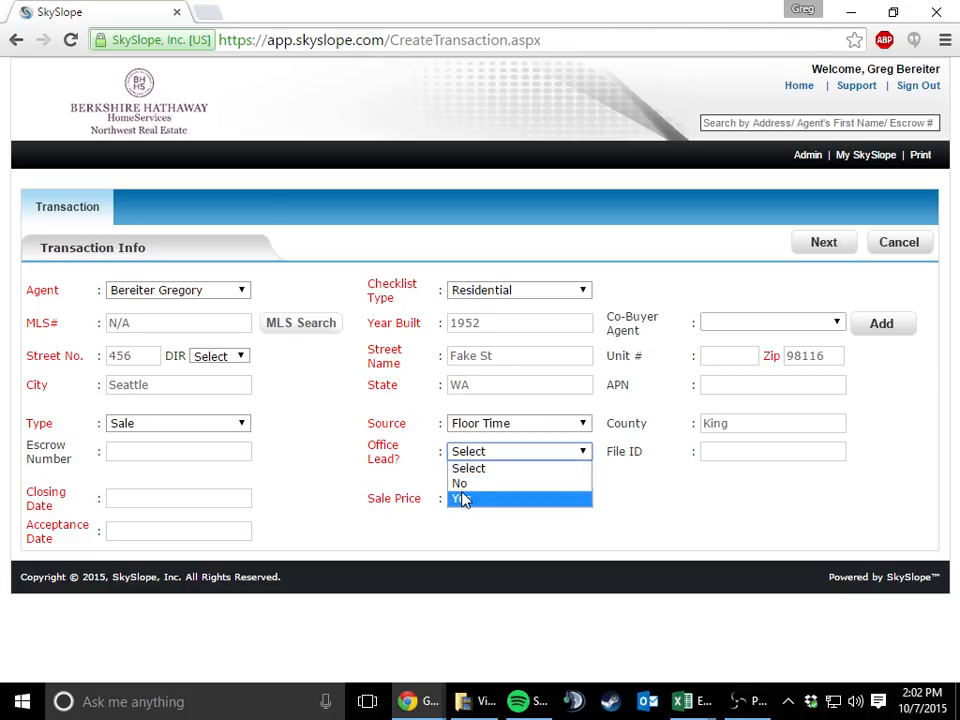
click(463, 499)
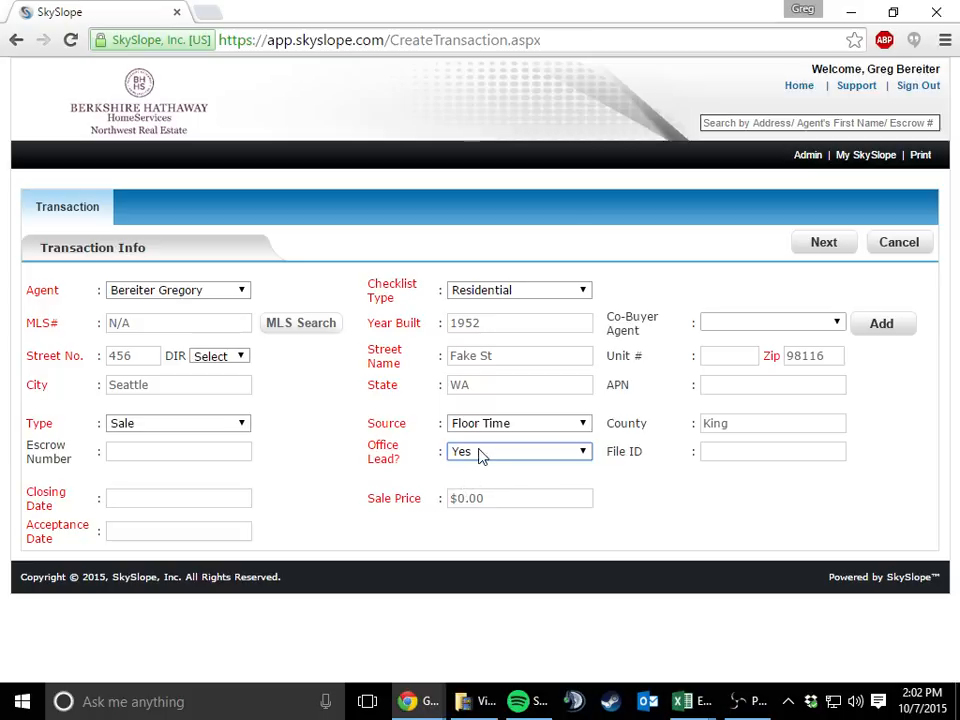
click(477, 455)
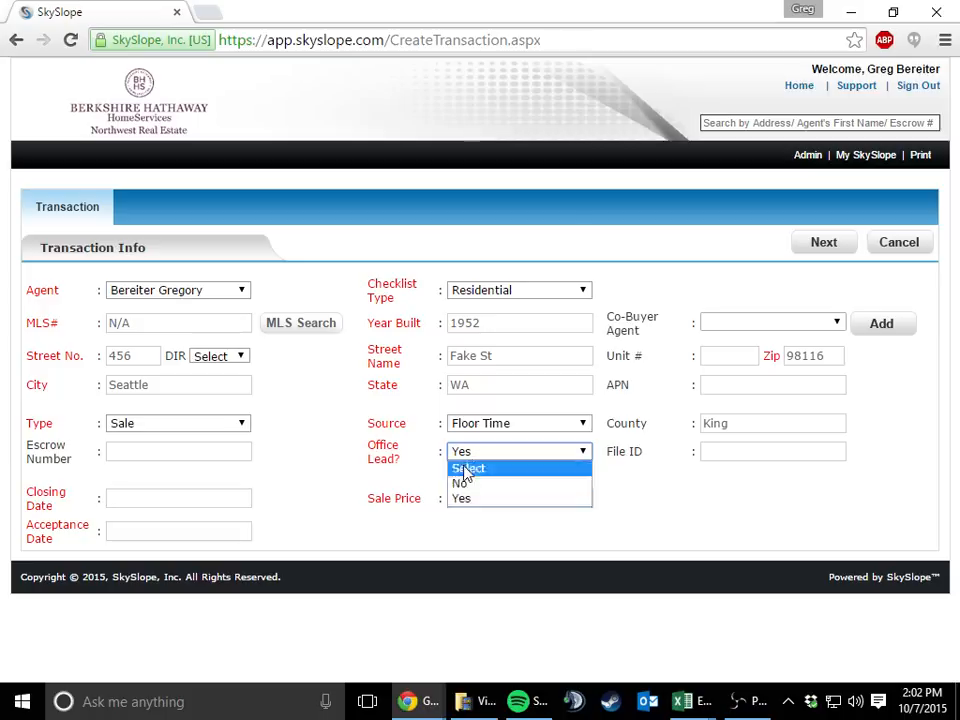
click(463, 484)
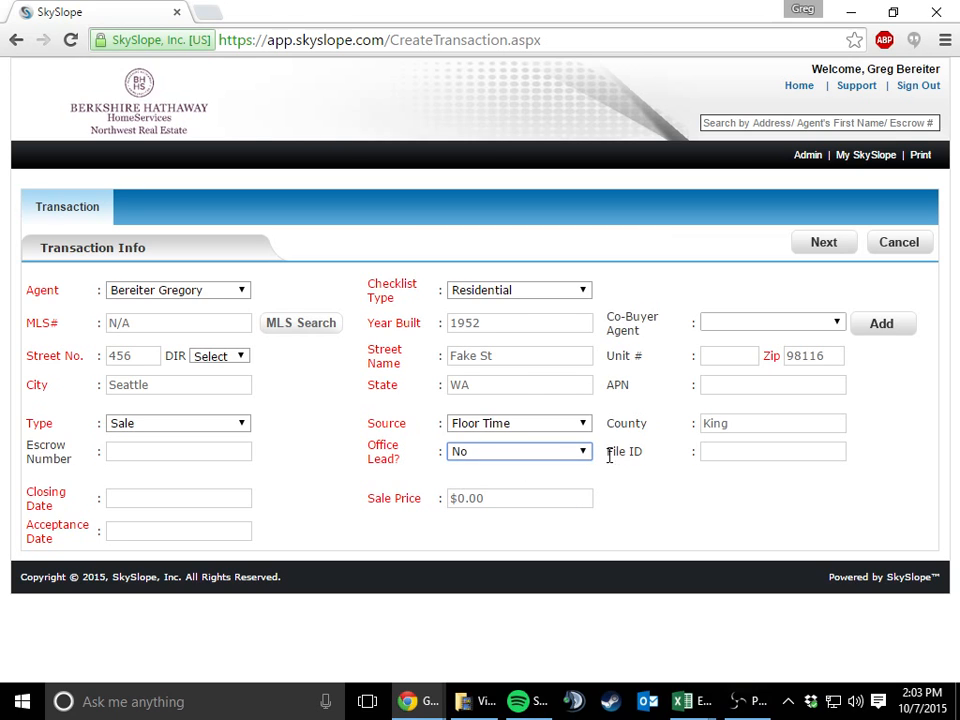
Set the closing date to 2/28/16 and the sale price to $325,000
click(247, 499)
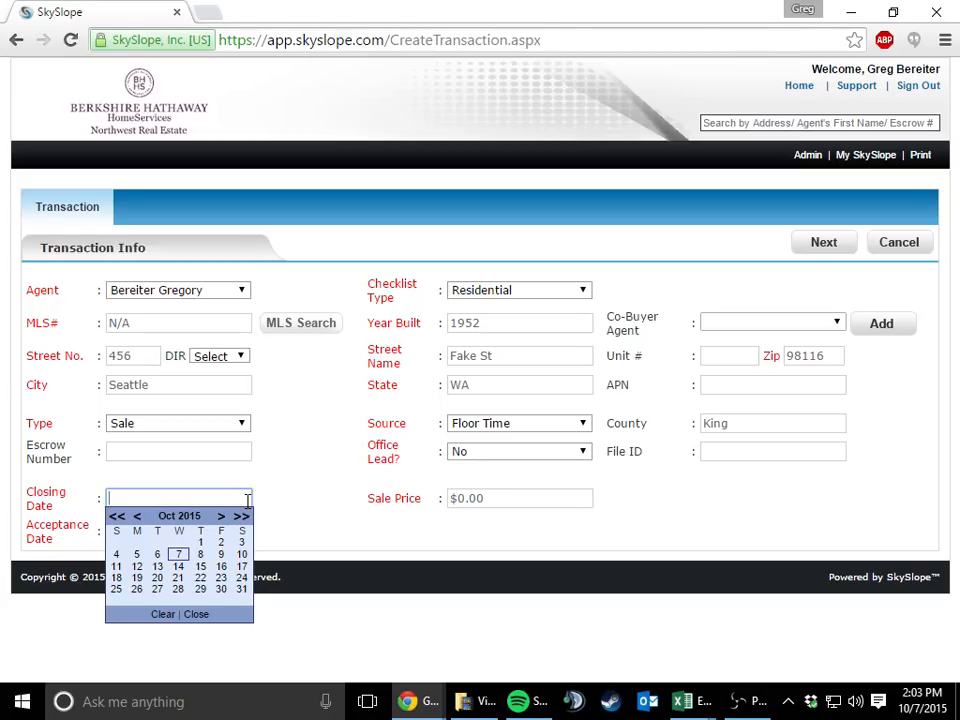
text(2/2)
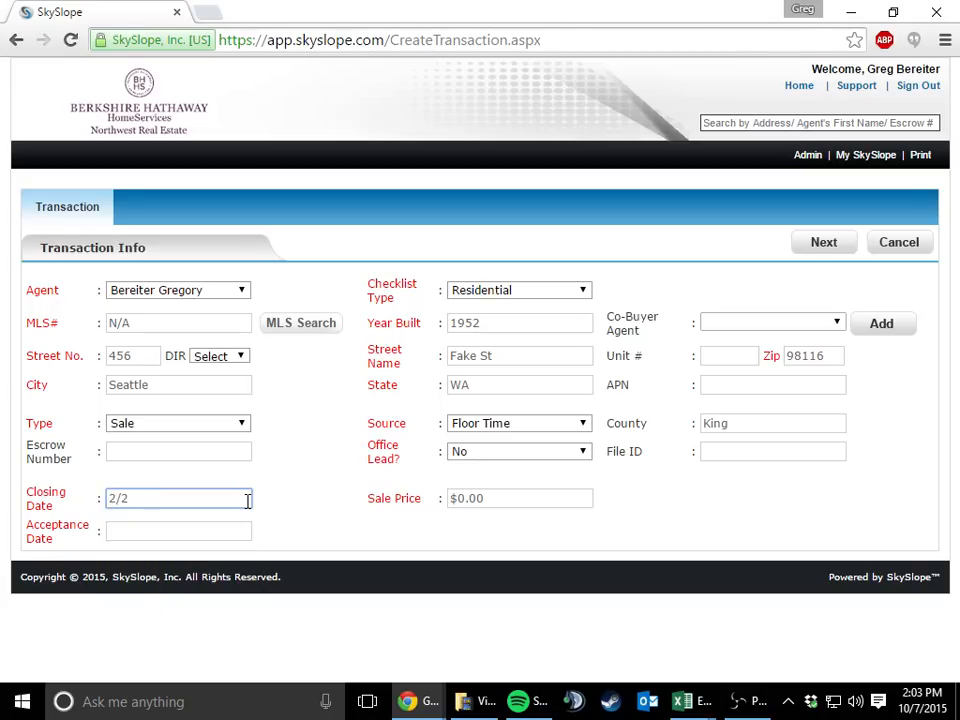
text(8/16)
key(Tab)
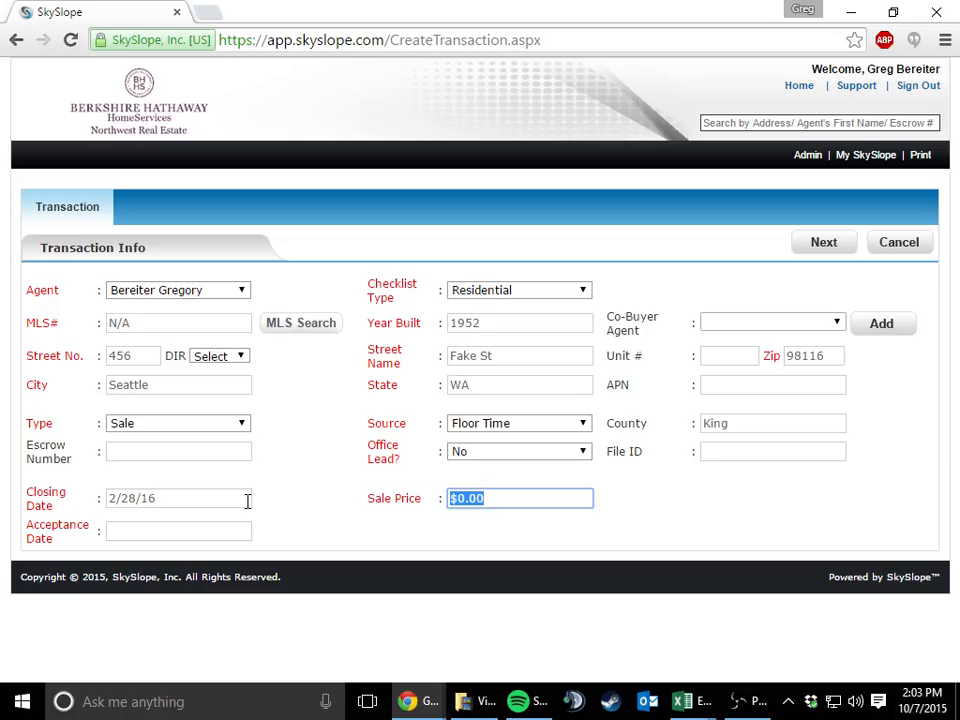
text(325000)
key(Tab)
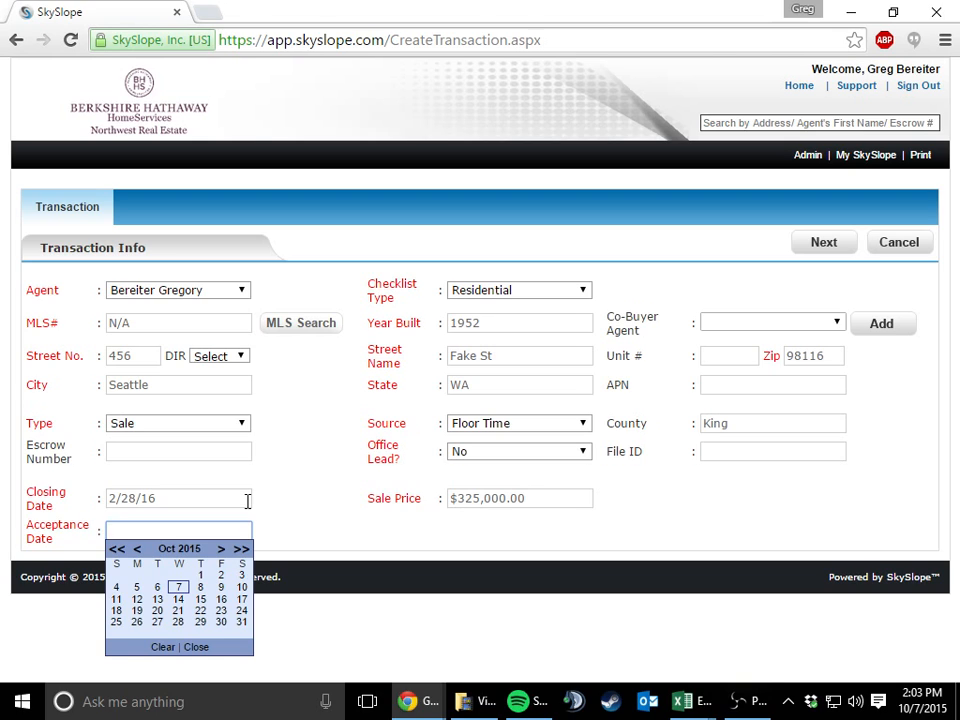
Set the acceptance date to 10/7/15, leave the File ID blank and continue to the transaction's contacts
text(10/7/15)
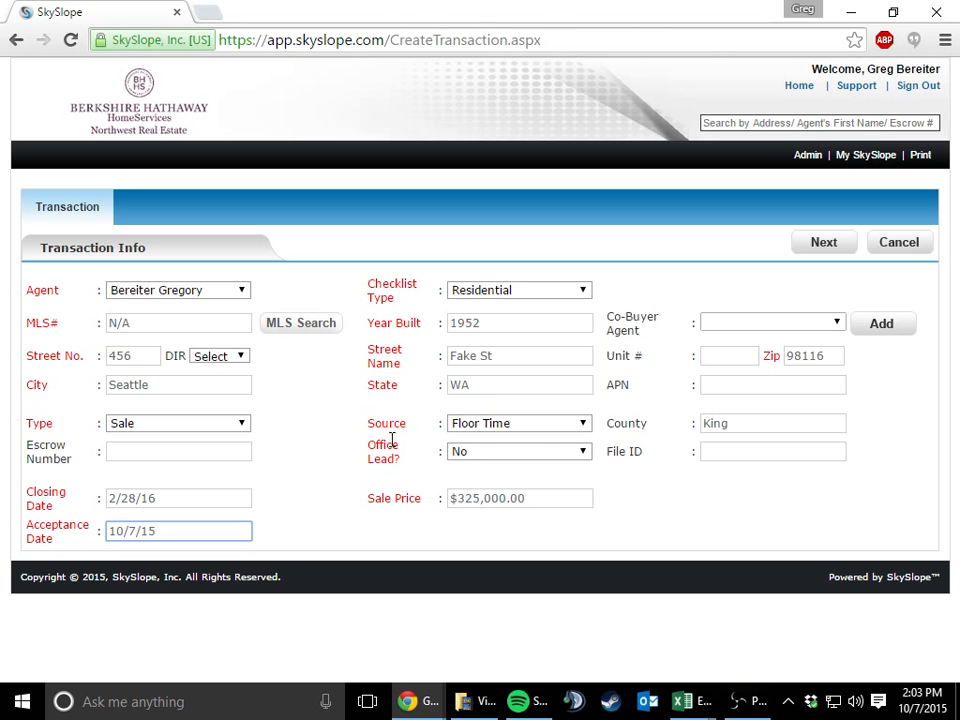
click(718, 456)
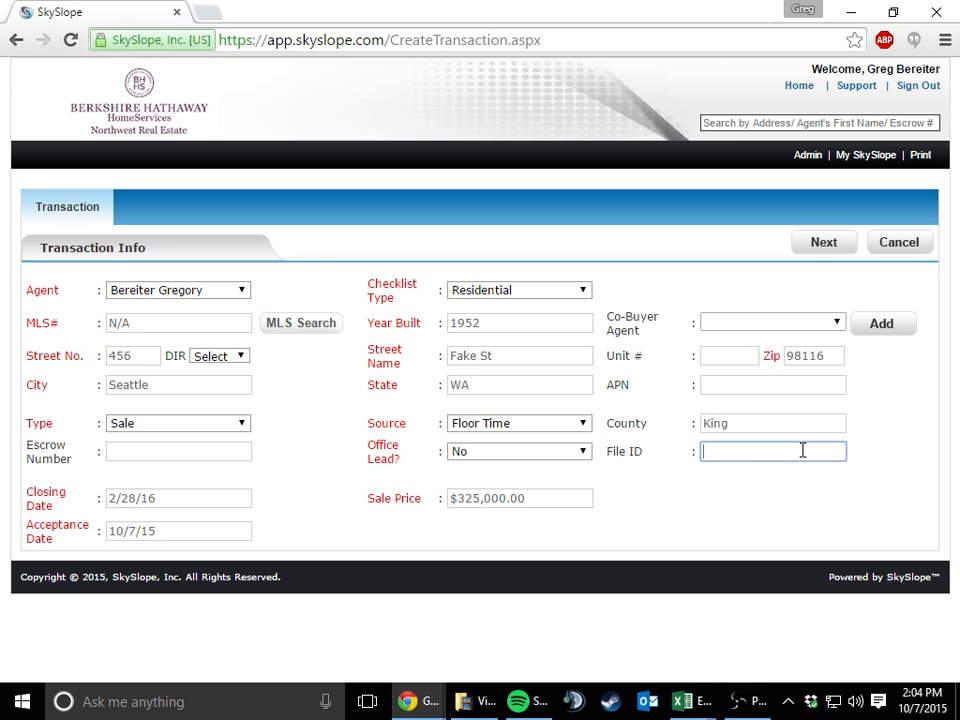
click(800, 246)
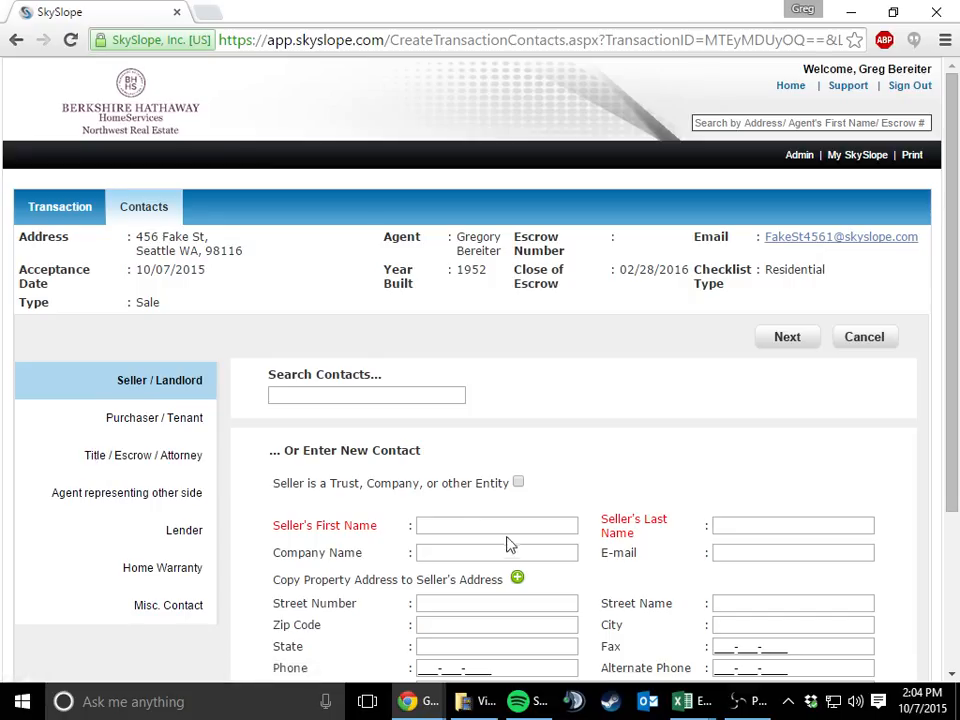
Enter the seller's first and last name in the new Seller / Landlord contact
click(460, 532)
text(Steven)
key(Tab)
text(Seller)
Fill in the seller's e-mail address, leaving the company name blank
key(Tab)
key(Tab)
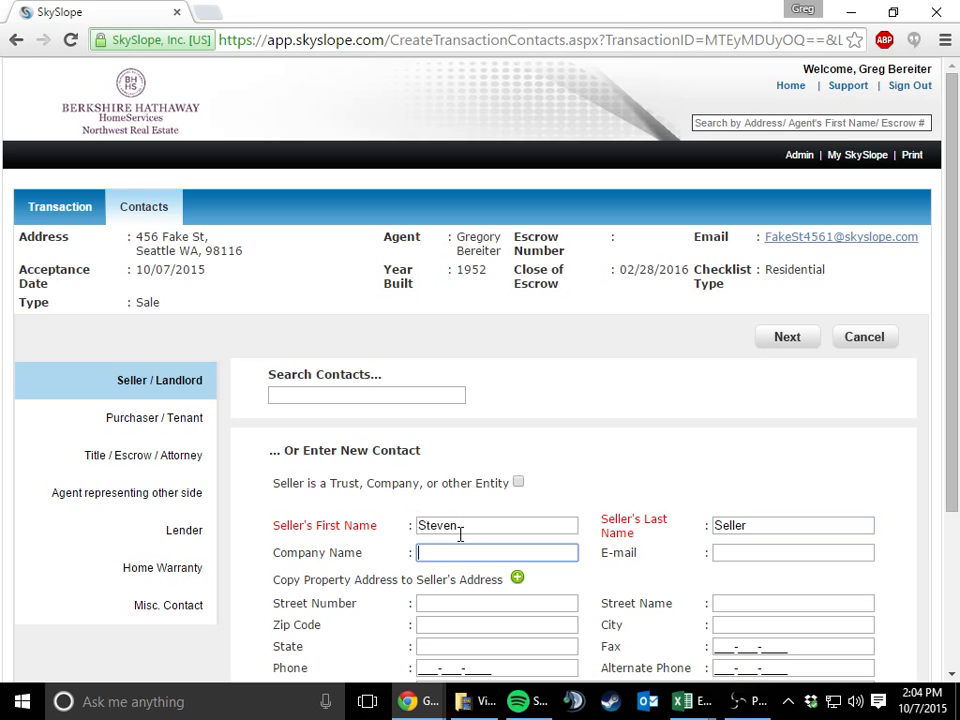
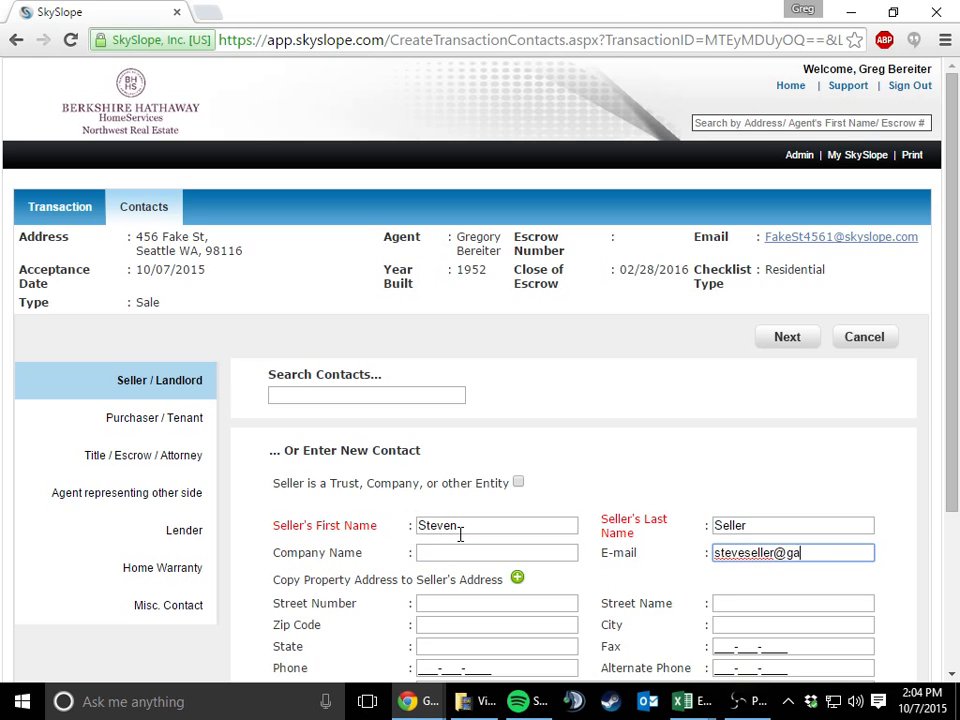
key(Tab)
Complete the seller contact with the copied property address and the seller's phone number, and save it
scroll(460, 534, down, 3)
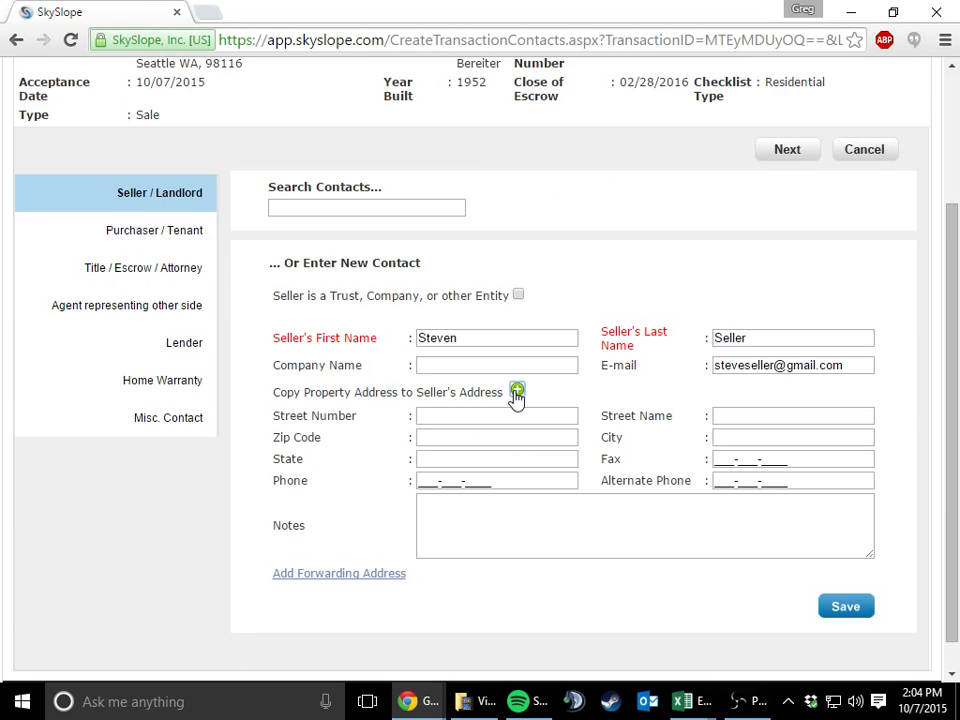
click(480, 480)
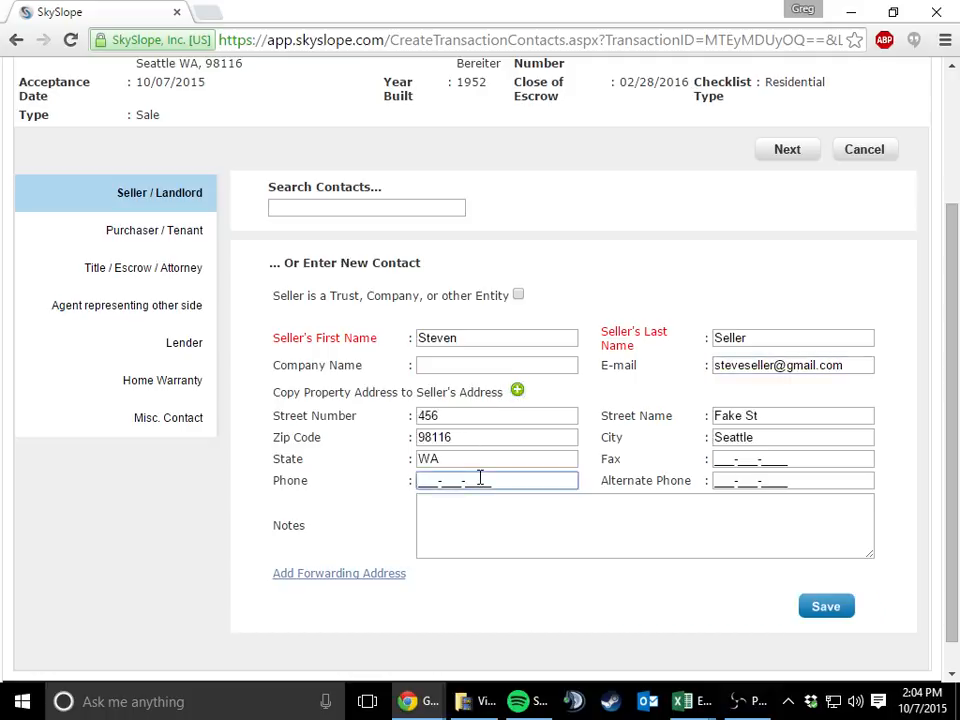
text(555555555555)
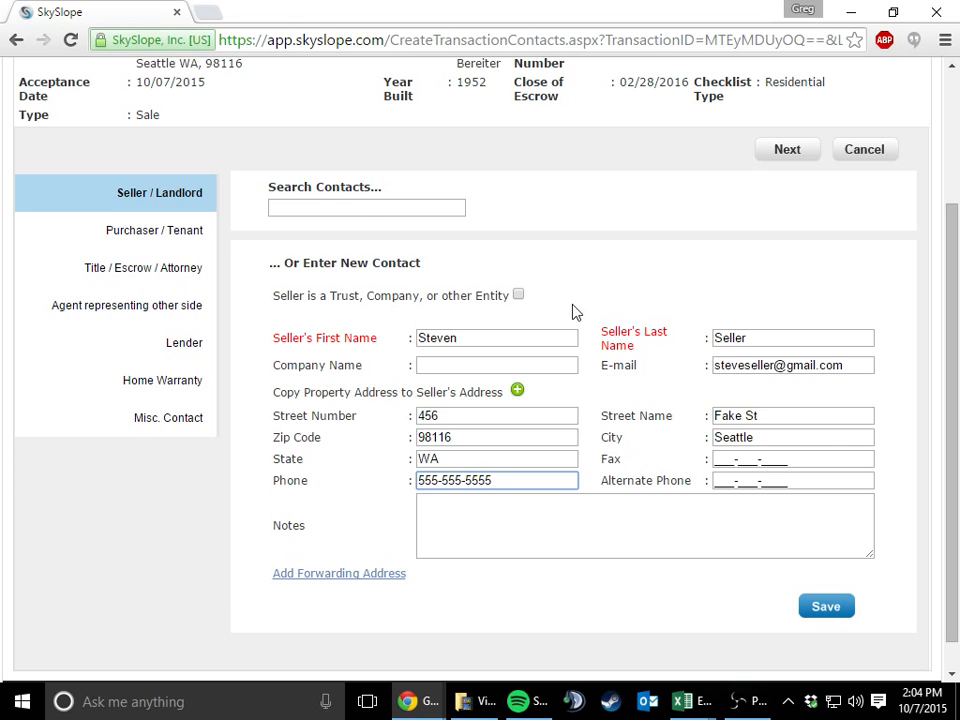
click(845, 612)
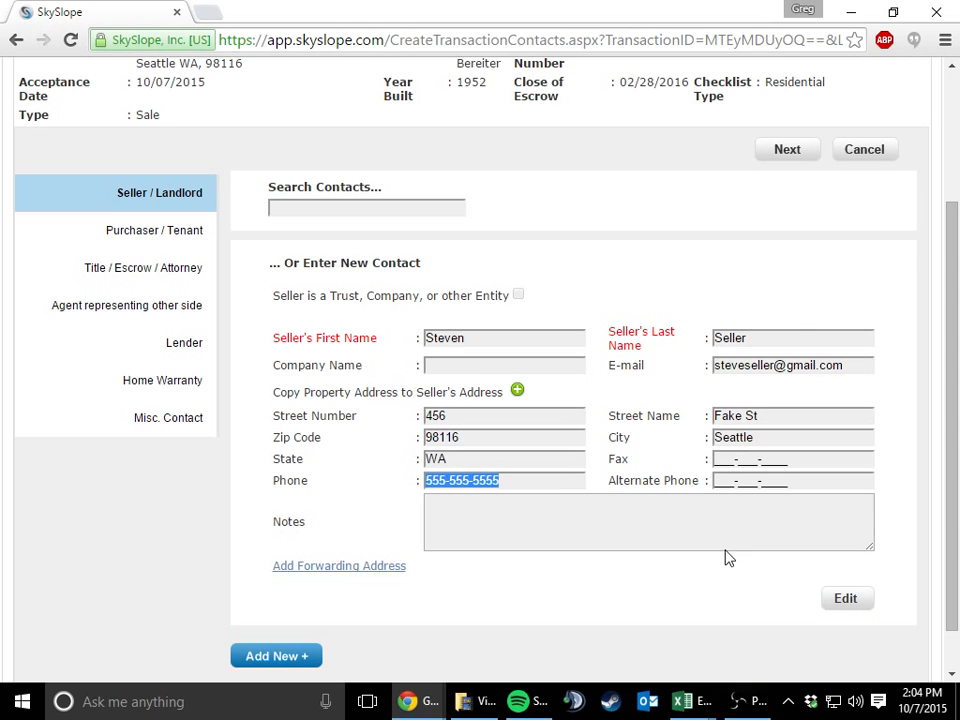
Move on to the Purchaser / Tenant contact and enter the buyer's first and last name
click(790, 150)
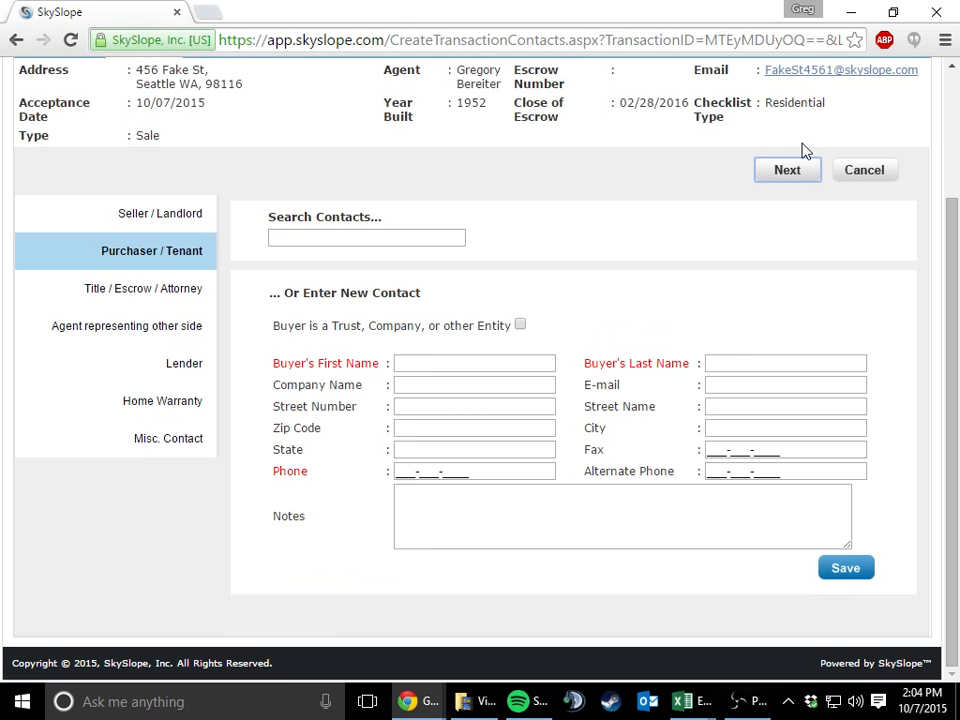
click(548, 365)
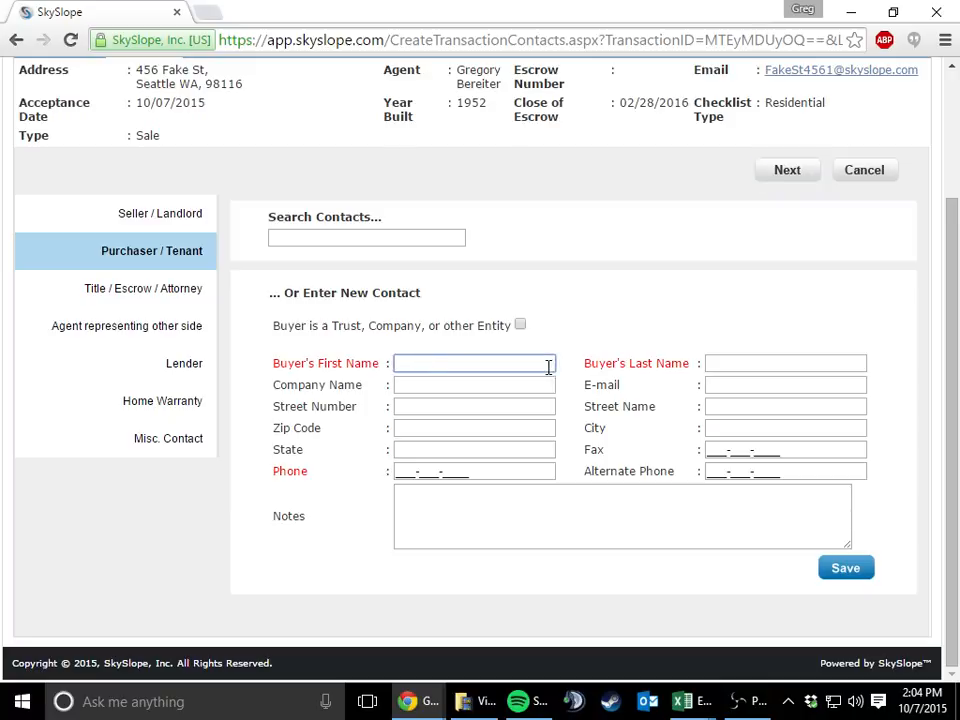
text(Bobbi)
key(BackSpace)
key(BackSpace)
key(BackSpace)
key(BackSpace)
text(obby)
key(Tab)
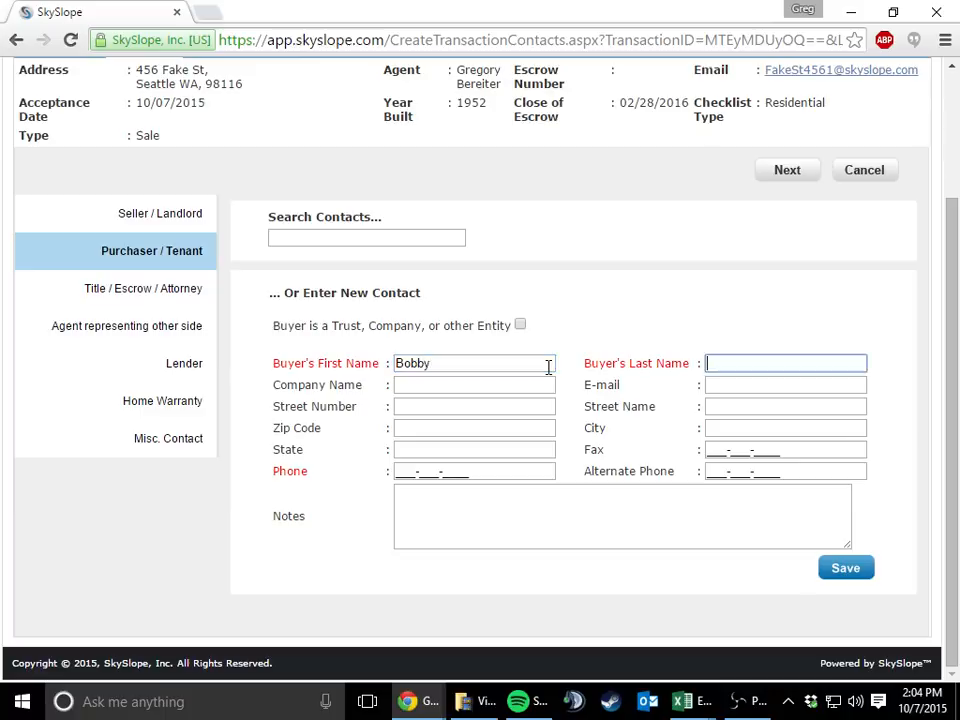
text(Buyer)
Fill in the buyer's e-mail address, leaving the company name blank
key(Tab)
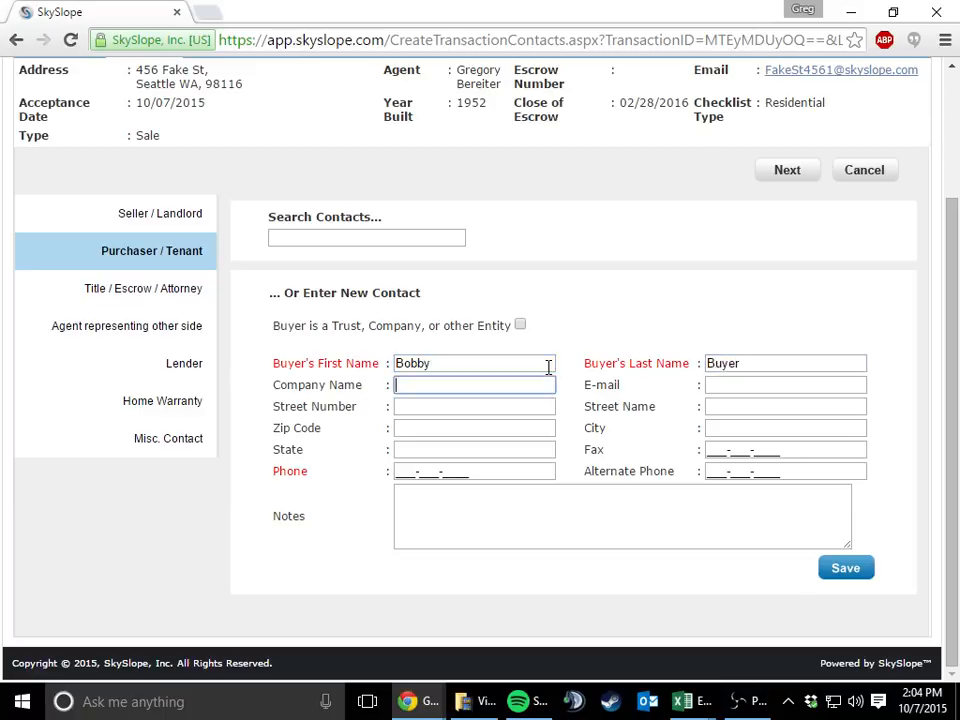
key(Tab)
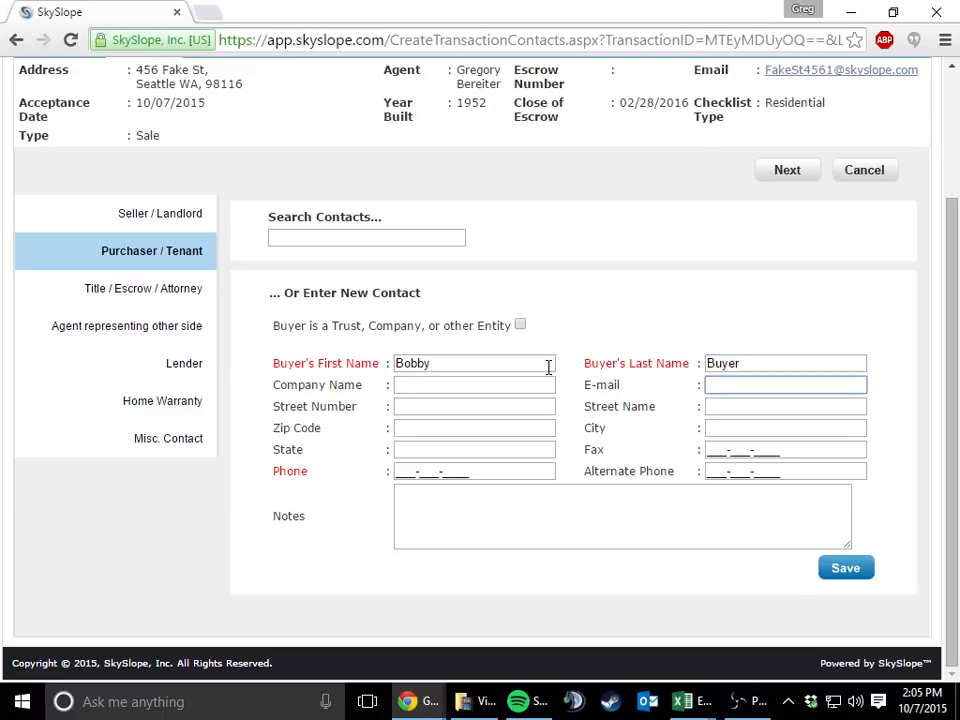
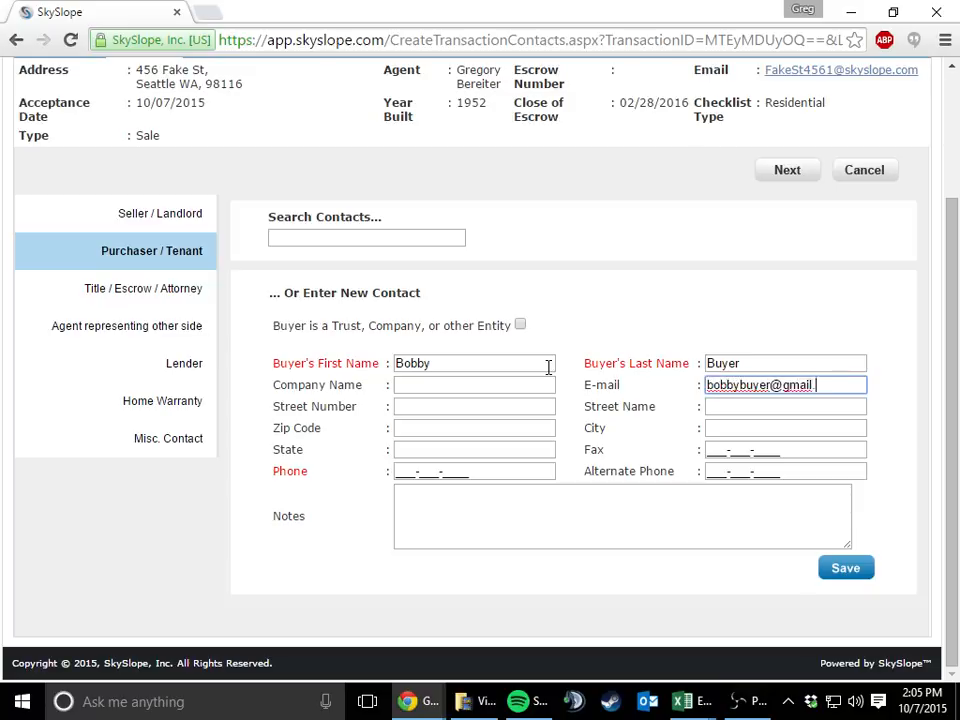
Enter the buyer's phone number, leave the address fields blank and save the buyer contact
key(Tab)
key(Tab)
key(Tab)
key(Tab)
key(Tab)
key(Tab)
key(Tab)
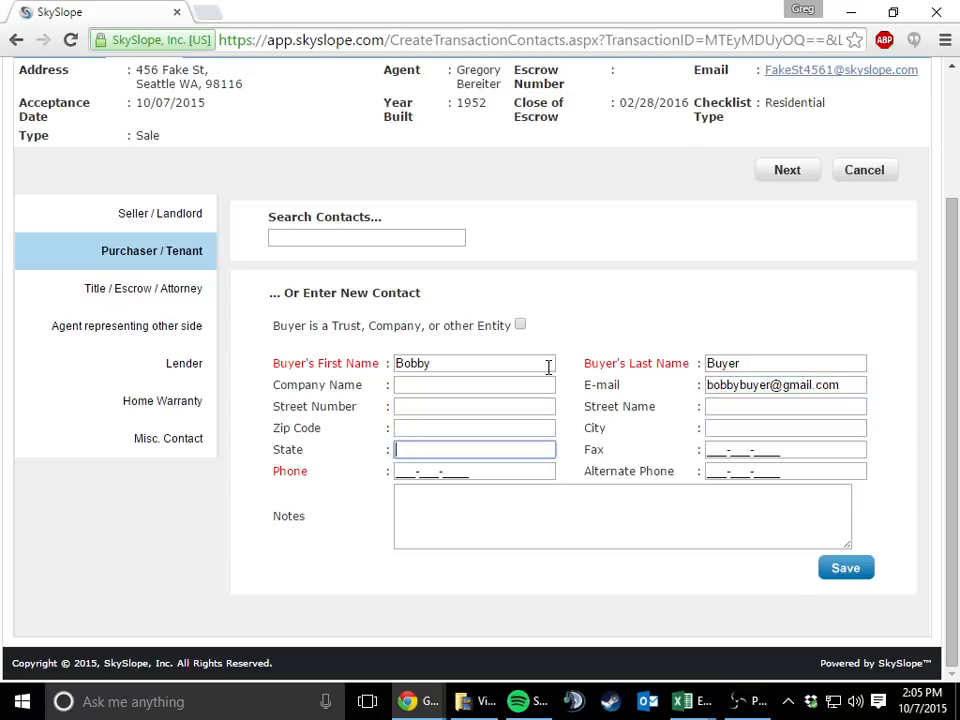
text(555555555555)
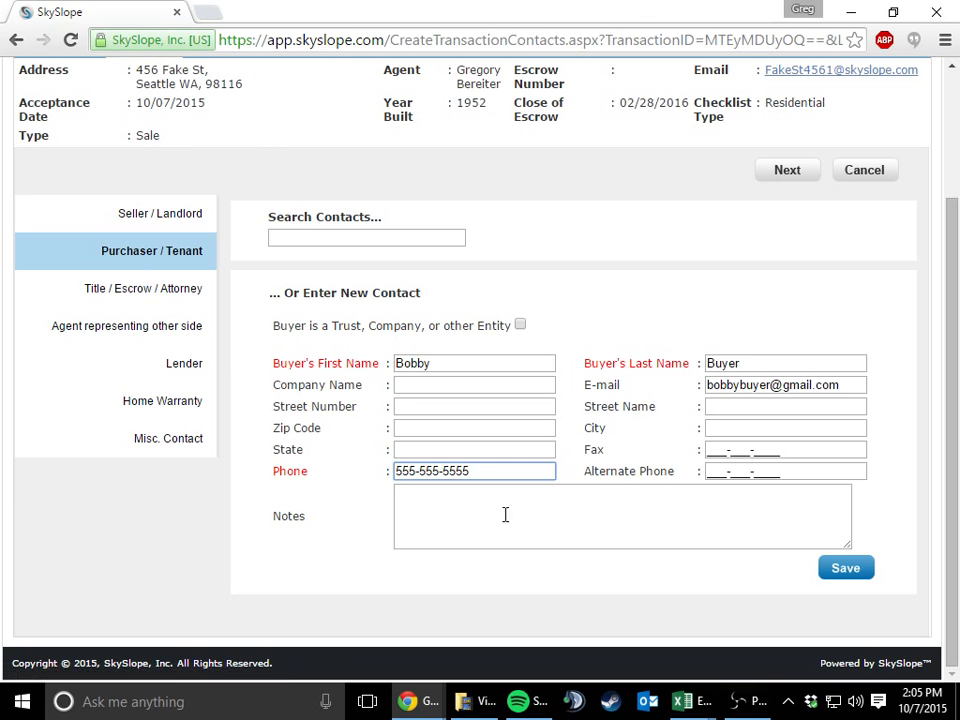
click(840, 572)
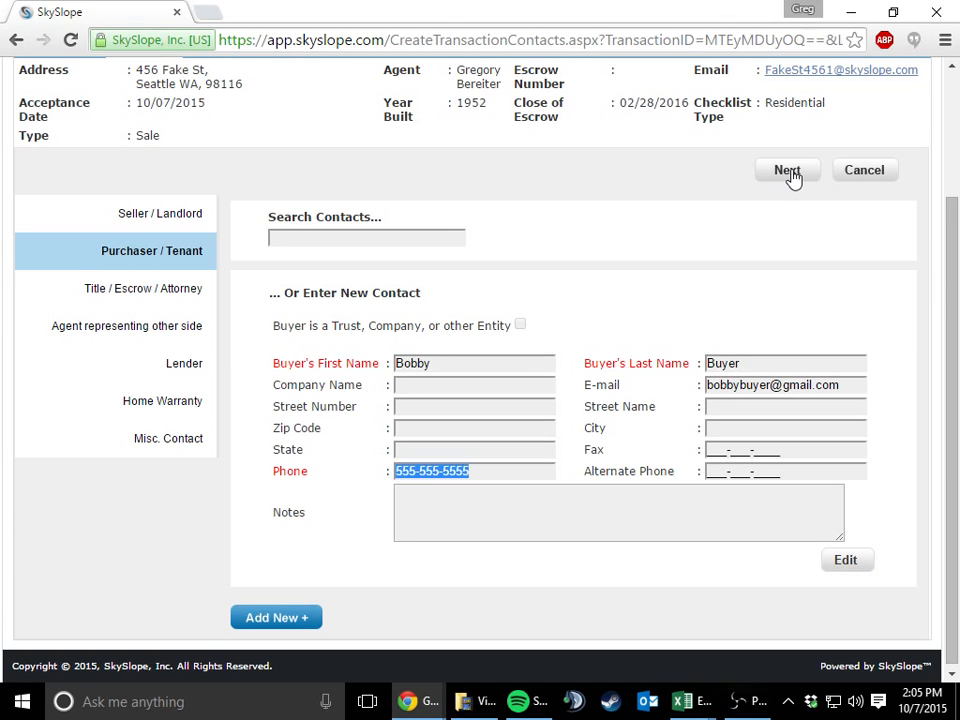
Continue to the Title / Escrow / Attorney contacts and review the title and escrow company forms
click(788, 172)
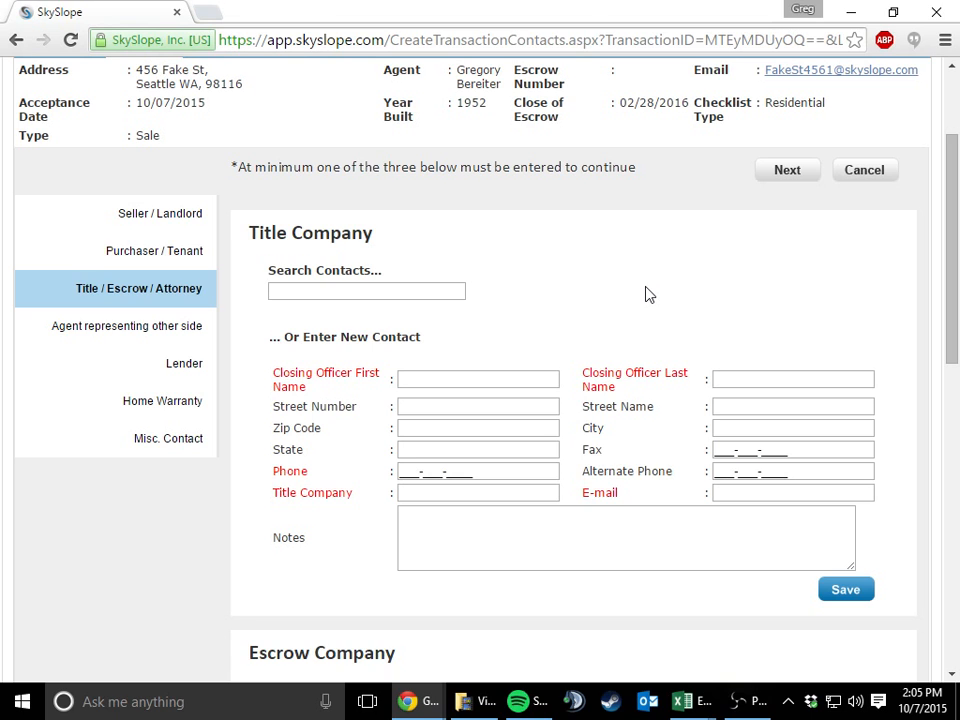
scroll(555, 321, down, 2)
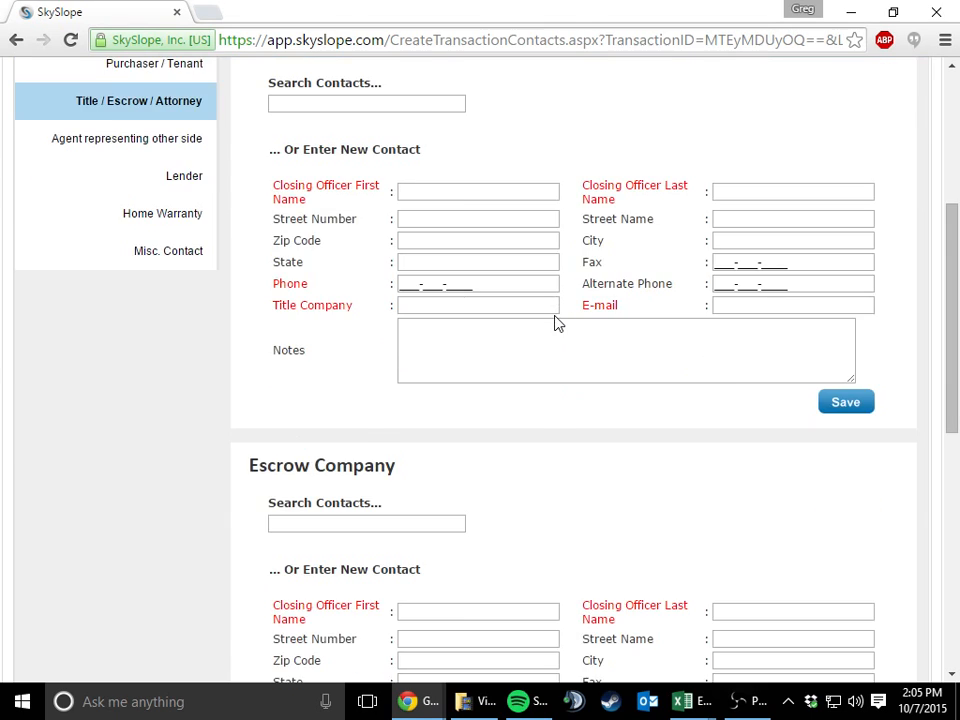
scroll(555, 318, up, 2)
scroll(555, 315, down, 1)
scroll(424, 553, up, 2)
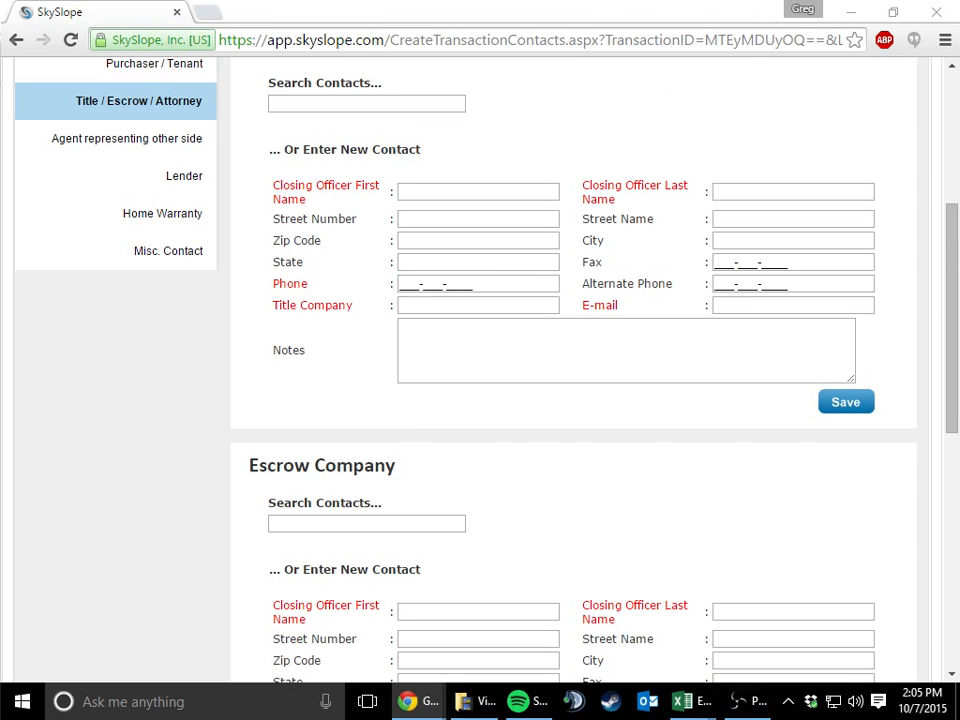
Check the title representative on the scanned coversheet, find the matching saved contact and save it as the title company contact
drag(0, 347, 310, 14)
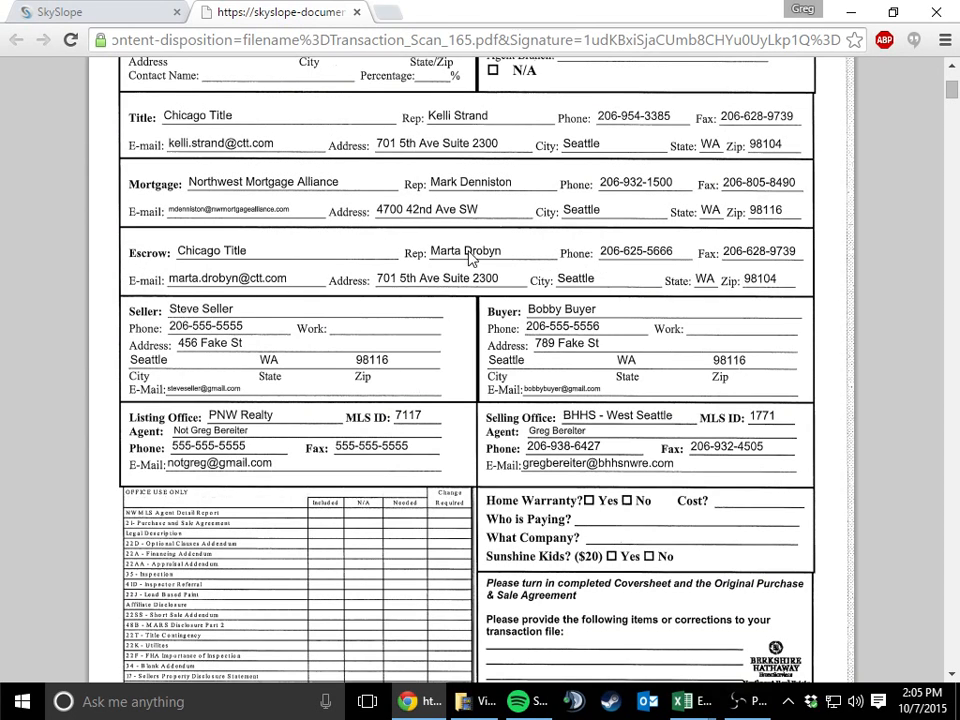
drag(218, 14, 0, 412)
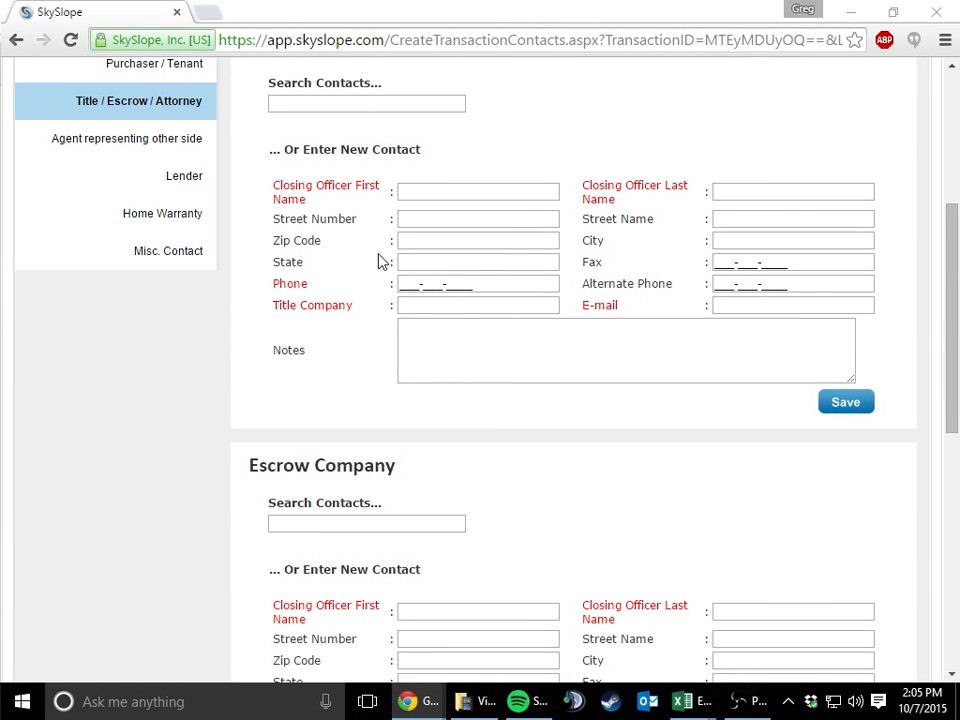
click(457, 107)
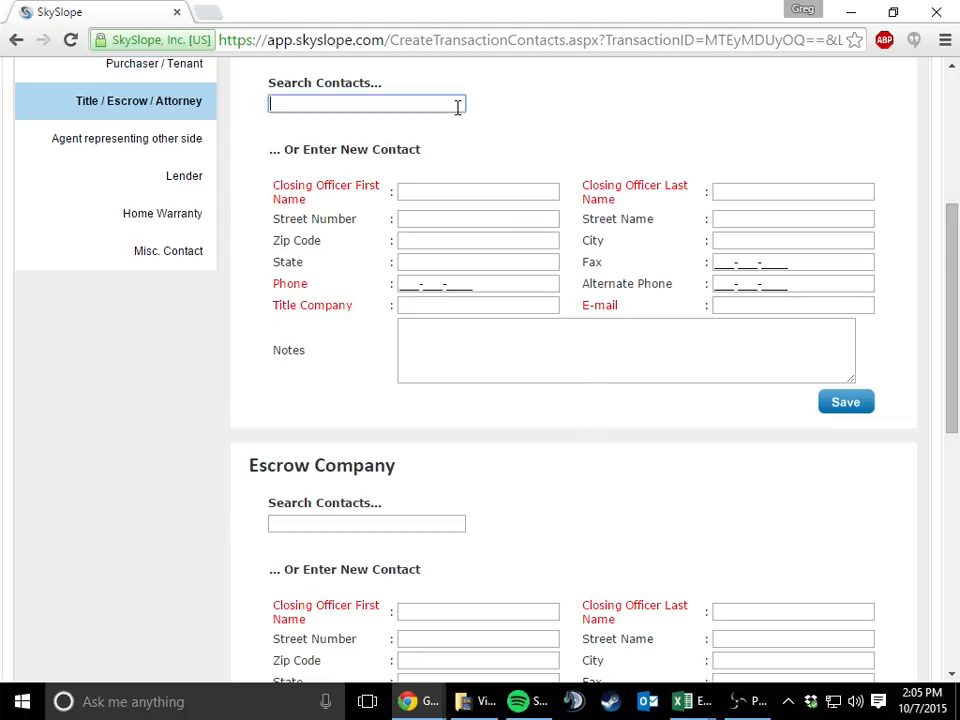
text(kelli)
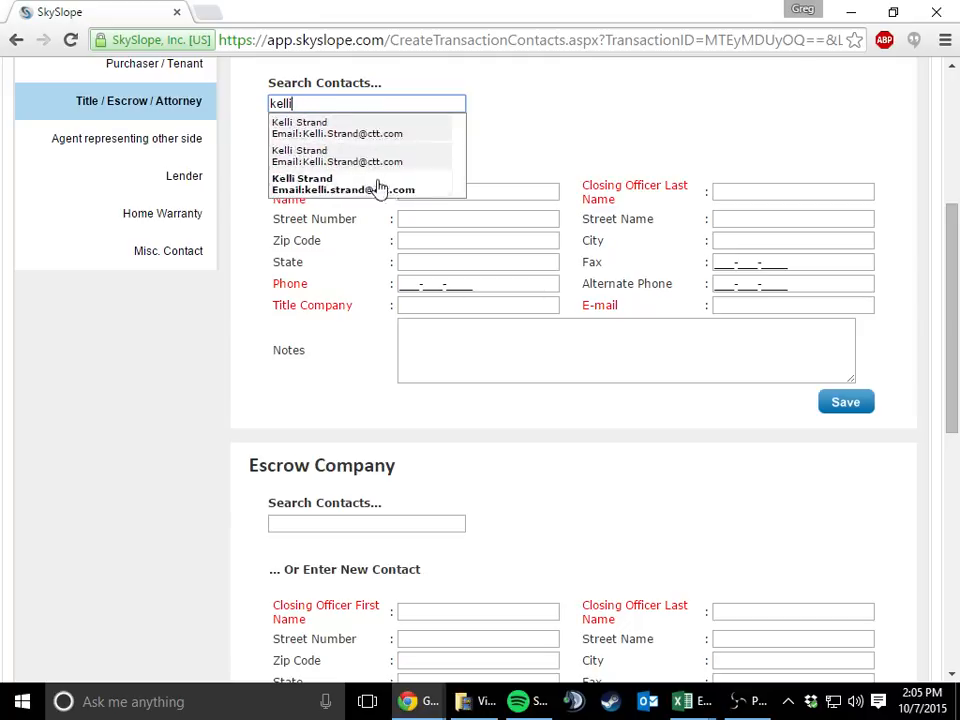
click(316, 185)
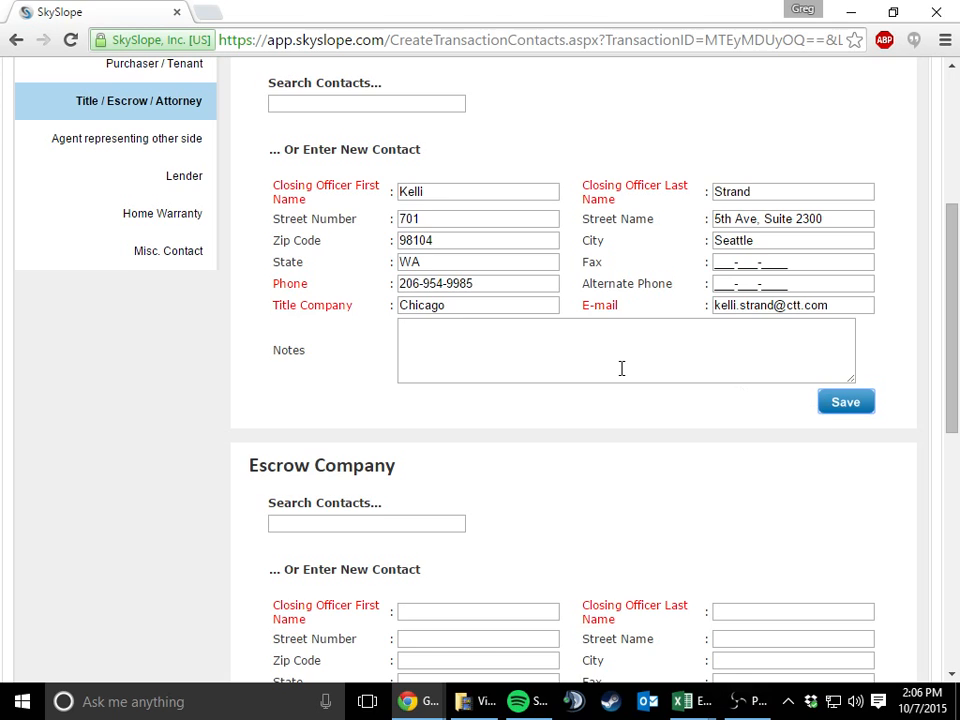
Find the coversheet's escrow representative among the saved contacts and save that person as the escrow company contact
scroll(540, 385, down, 1)
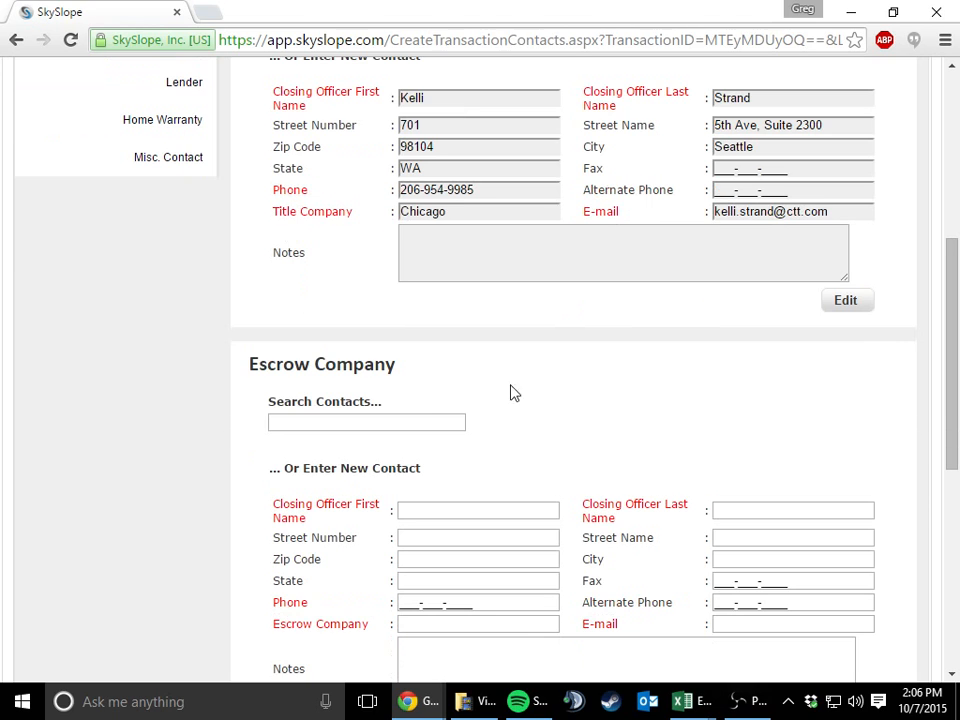
click(445, 420)
text(marta)
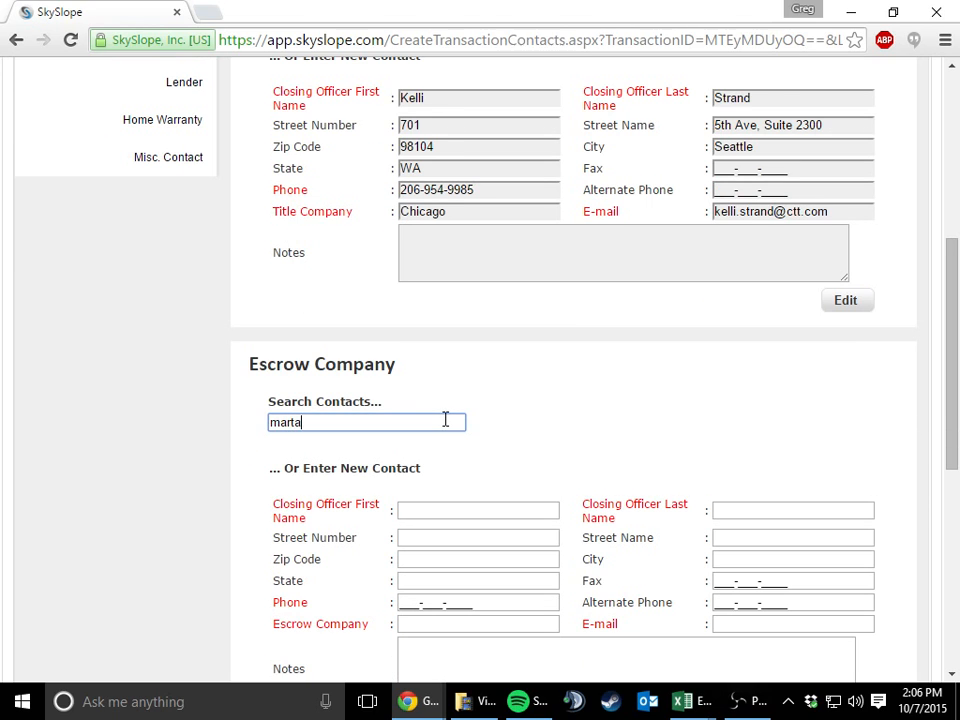
click(415, 450)
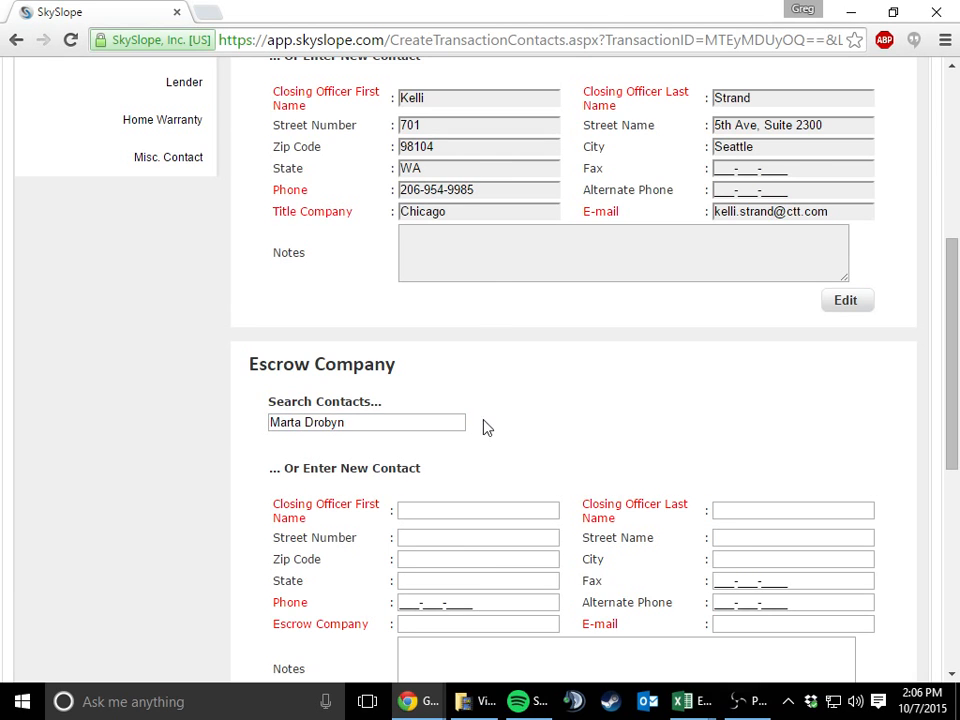
scroll(503, 410, down, 1)
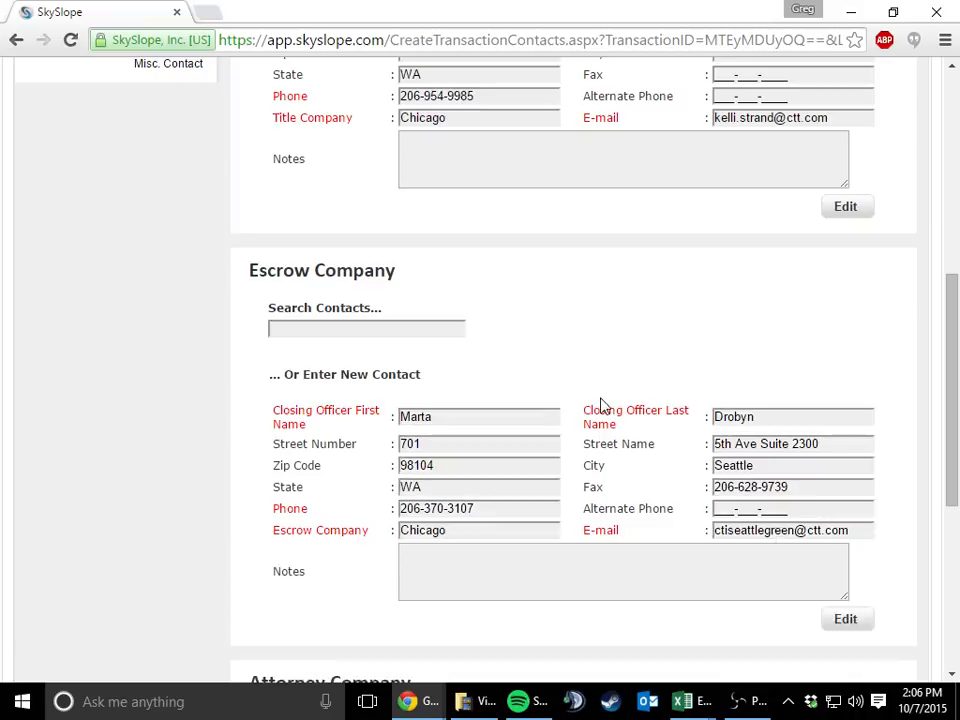
Leave the attorney company section blank and continue to the contact page for the agent representing the other side
scroll(601, 405, up, 5)
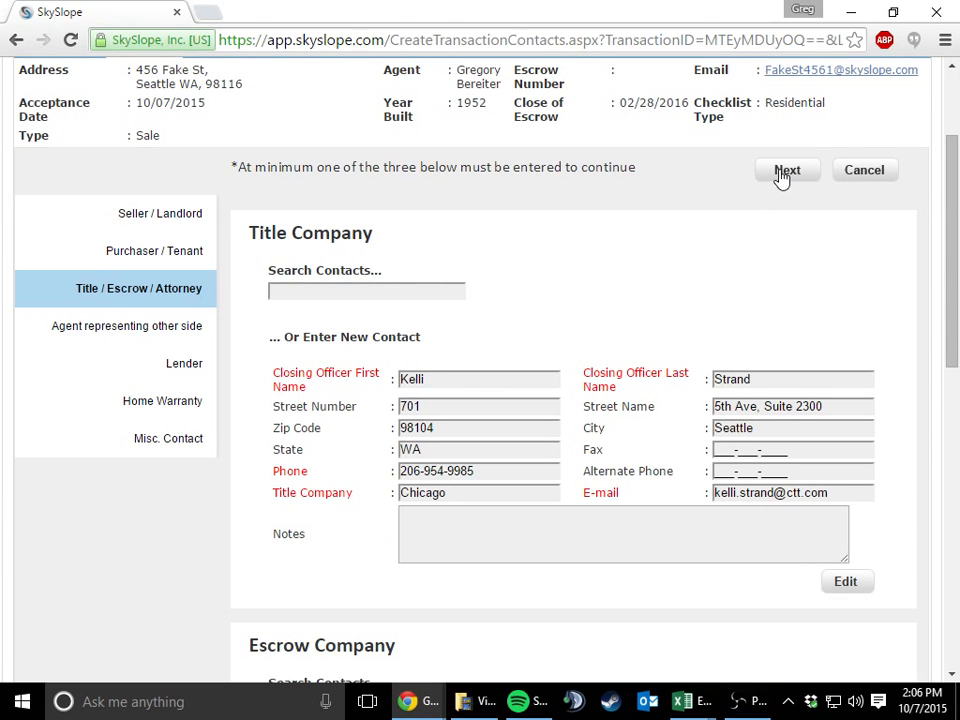
scroll(690, 364, down, 7)
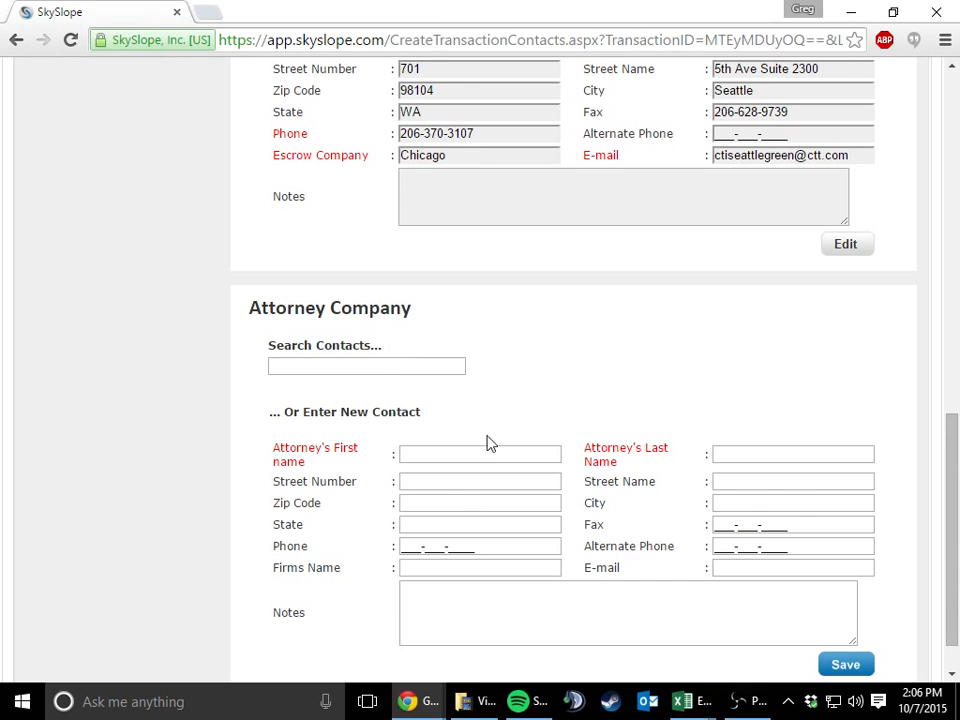
scroll(523, 516, down, 1)
scroll(573, 488, up, 4)
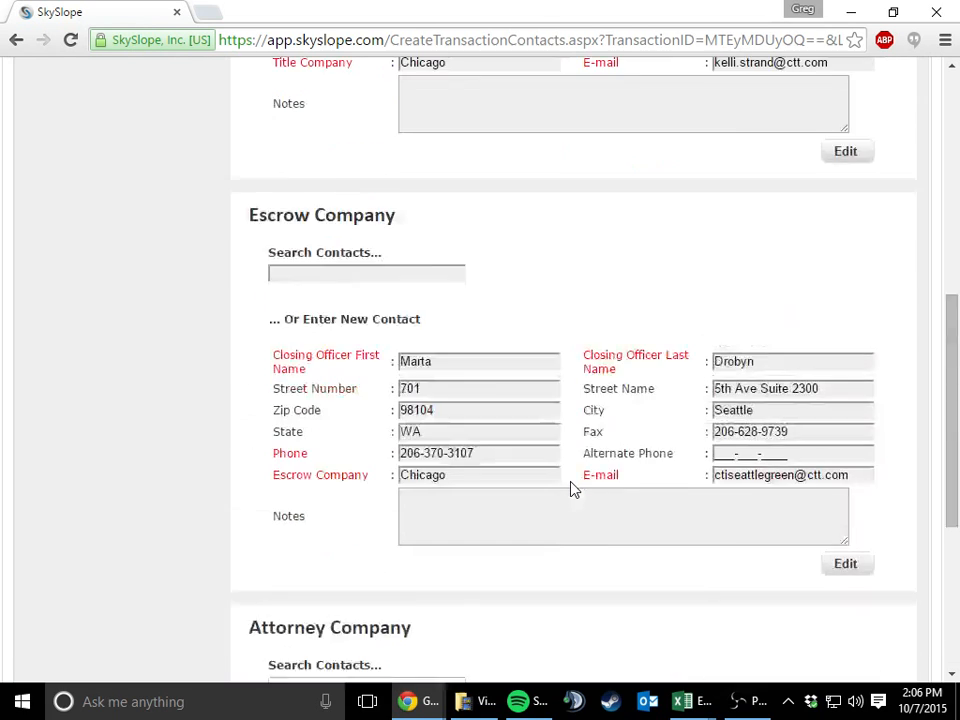
scroll(573, 488, up, 6)
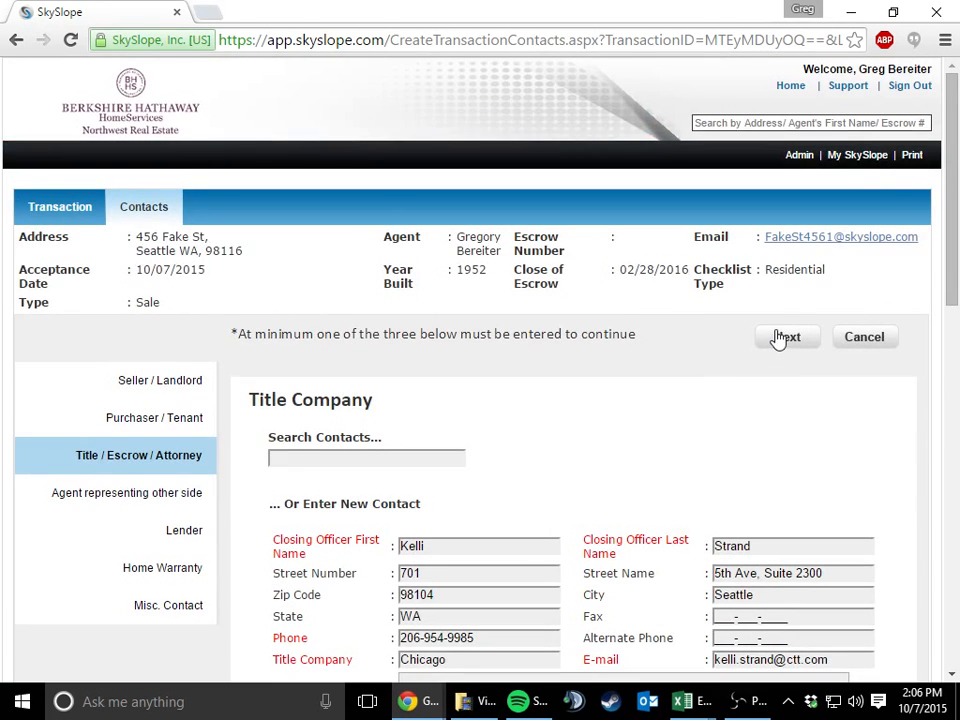
click(778, 340)
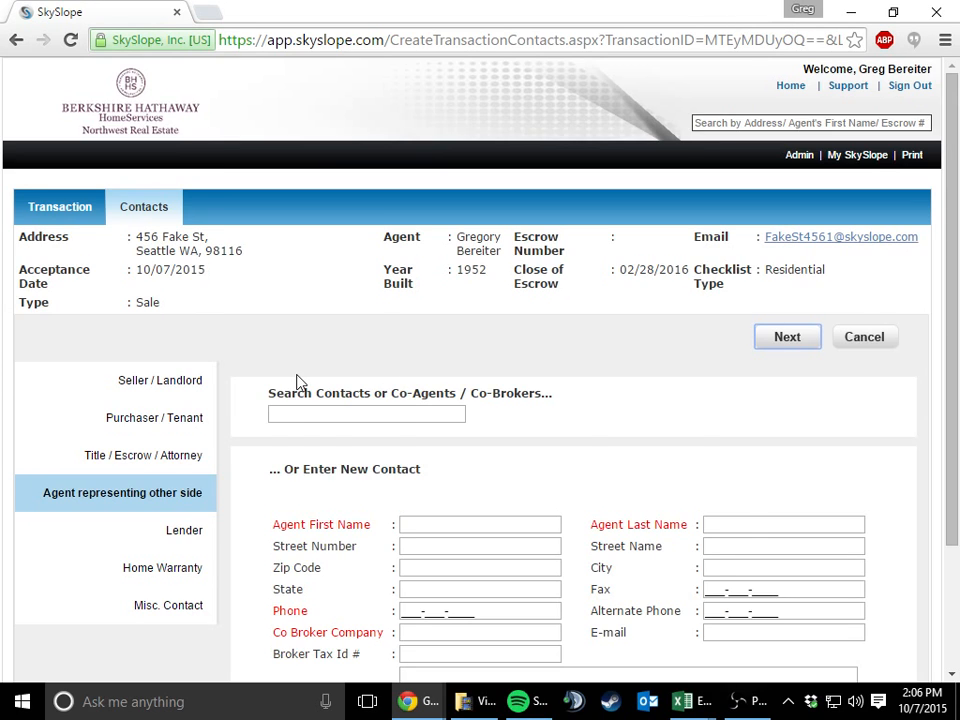
Enter the other side's agent as a new contact, with the first and last names in their separate fields
scroll(296, 382, down, 2)
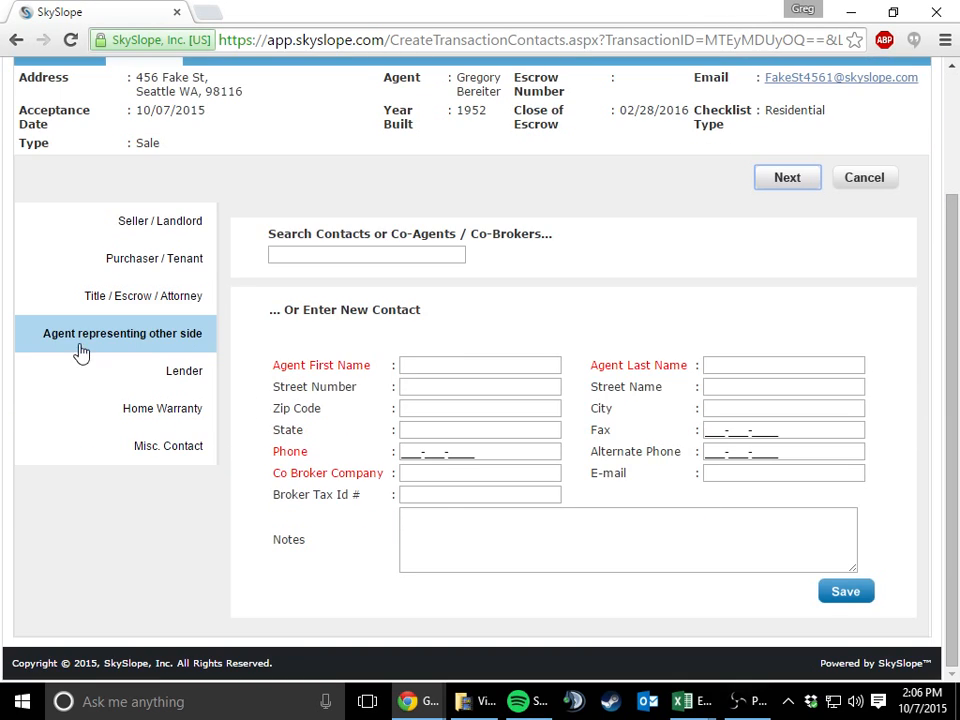
click(424, 368)
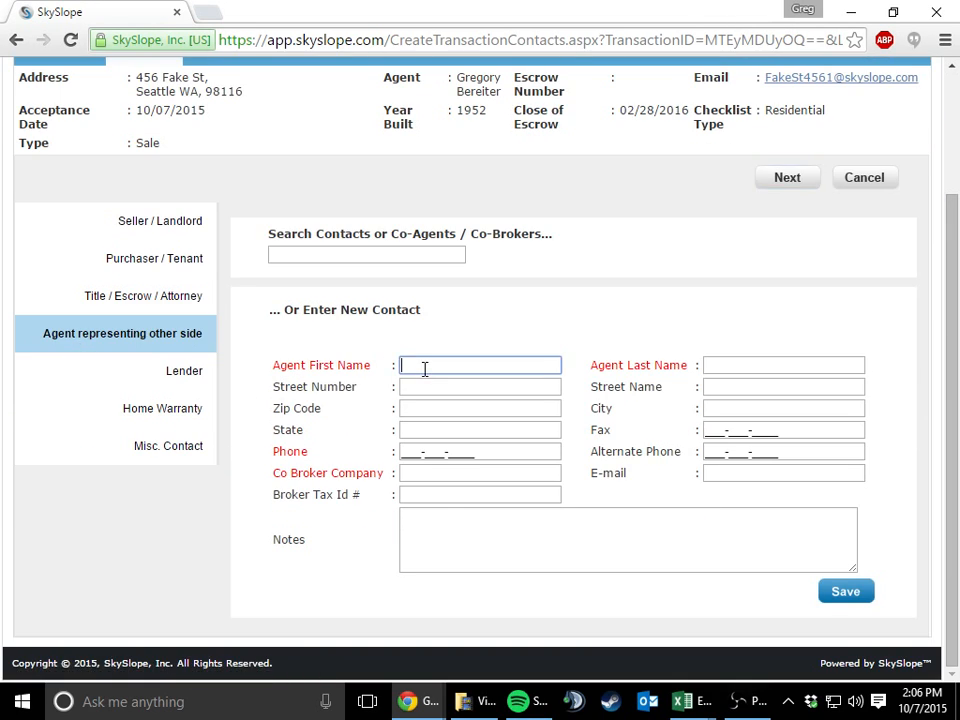
key(Tab)
key(shift+Tab)
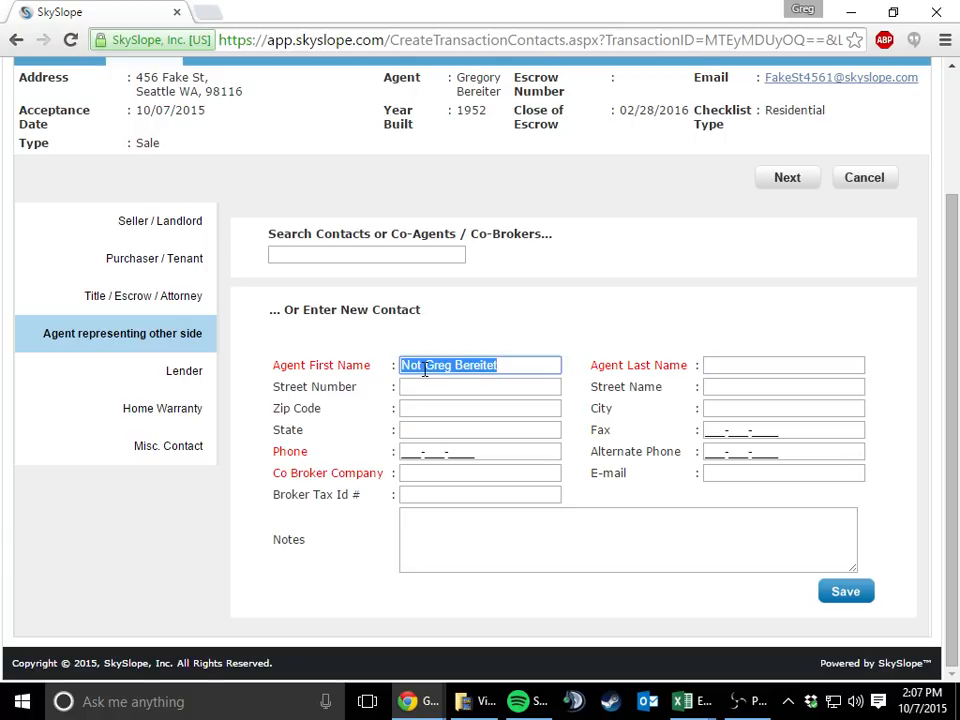
key(Home)
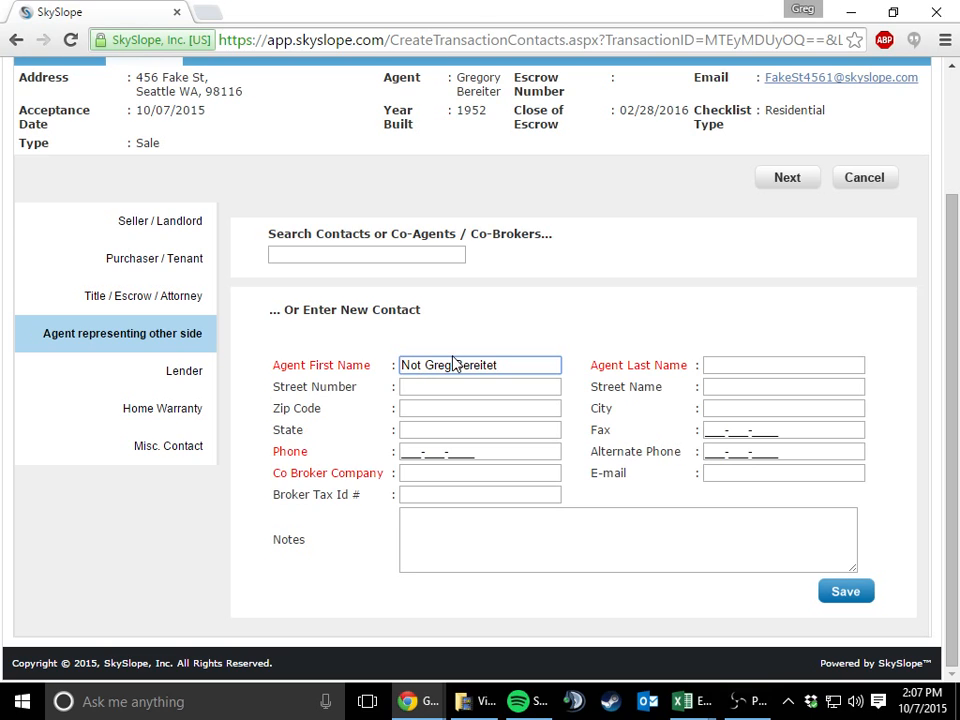
drag(462, 365, 522, 358)
key(BackSpace)
key(BackSpace)
key(Tab)
text(Bereiter)
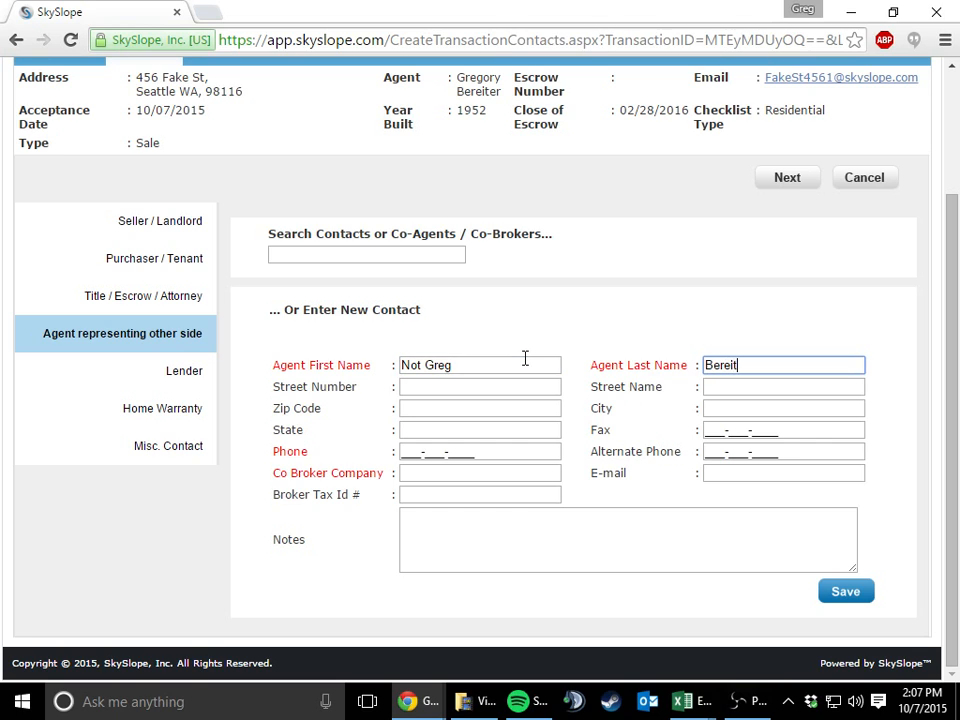
Leave the agent's address and fax fields blank and fill in the agent's phone number
key(Tab)
key(Tab)
key(Tab)
key(Tab)
key(Tab)
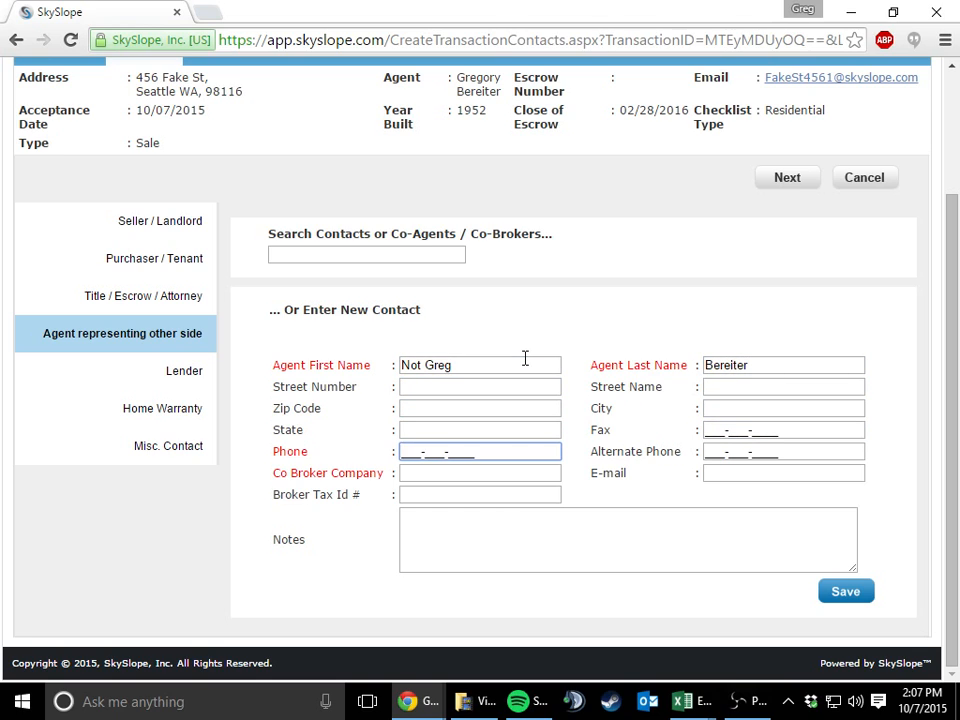
text(555555555555)
key(Tab)
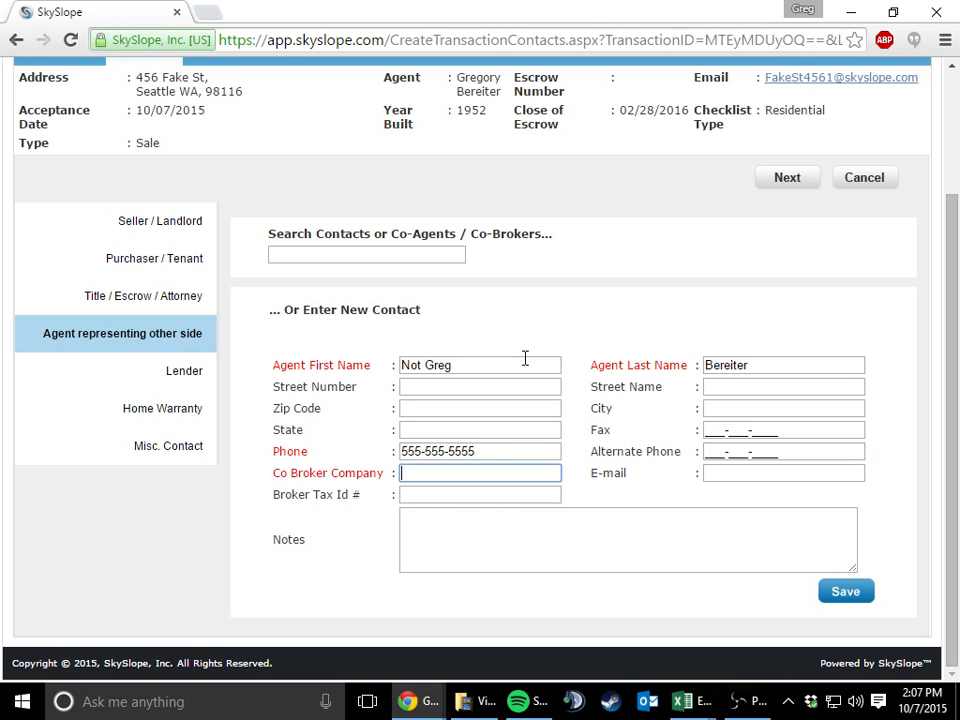
Set the co-broker company to Not BHHS, fill in the broker tax ID and save the agent contact
text(Not BHHS)
click(464, 491)
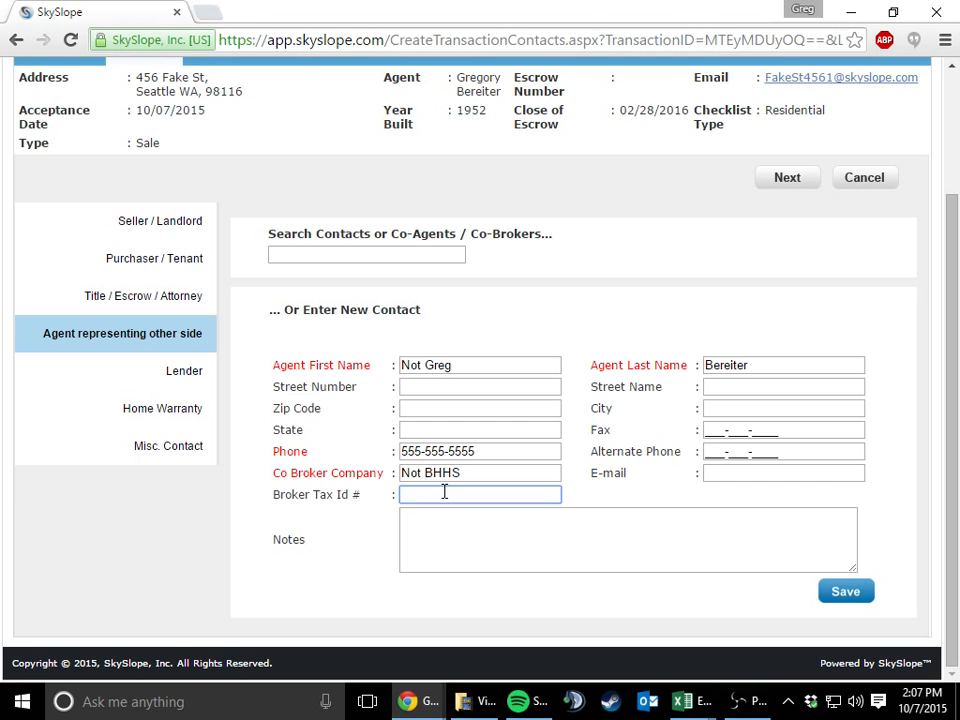
text(7117)
click(826, 597)
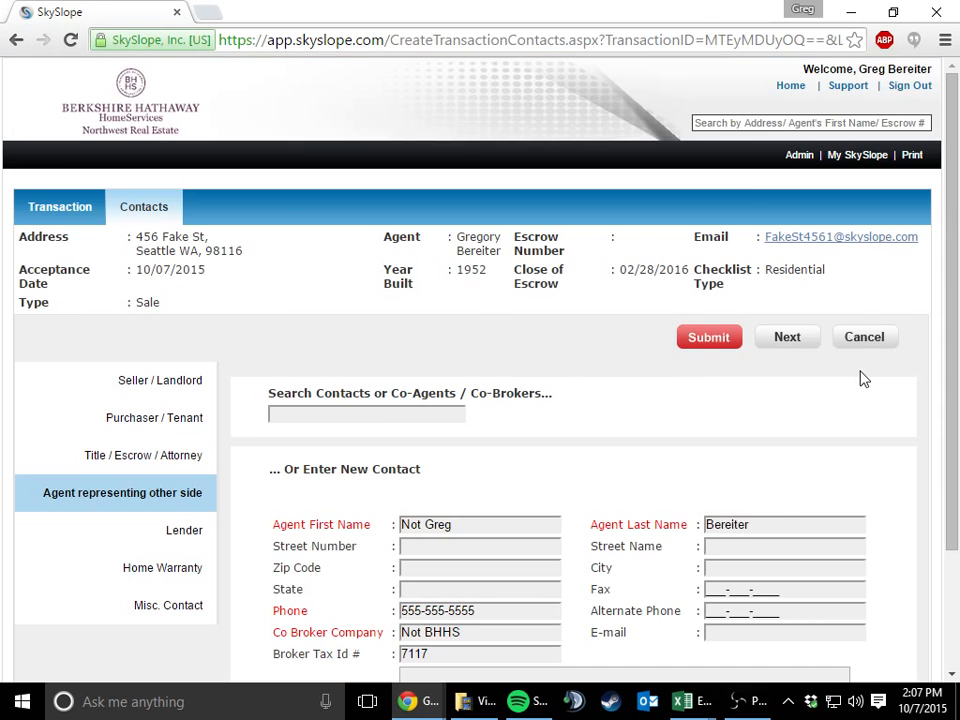
Continue to the lender contact, pick the saved loan officer from Northwest Mortgage Alliance and save the contact
scroll(846, 374, down, 1)
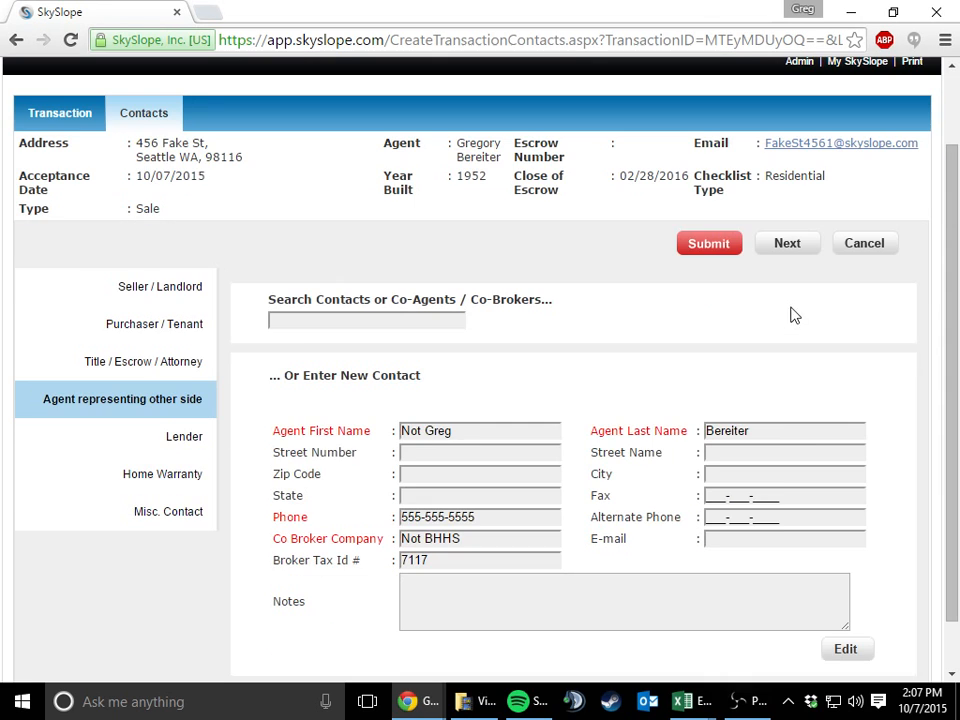
click(767, 257)
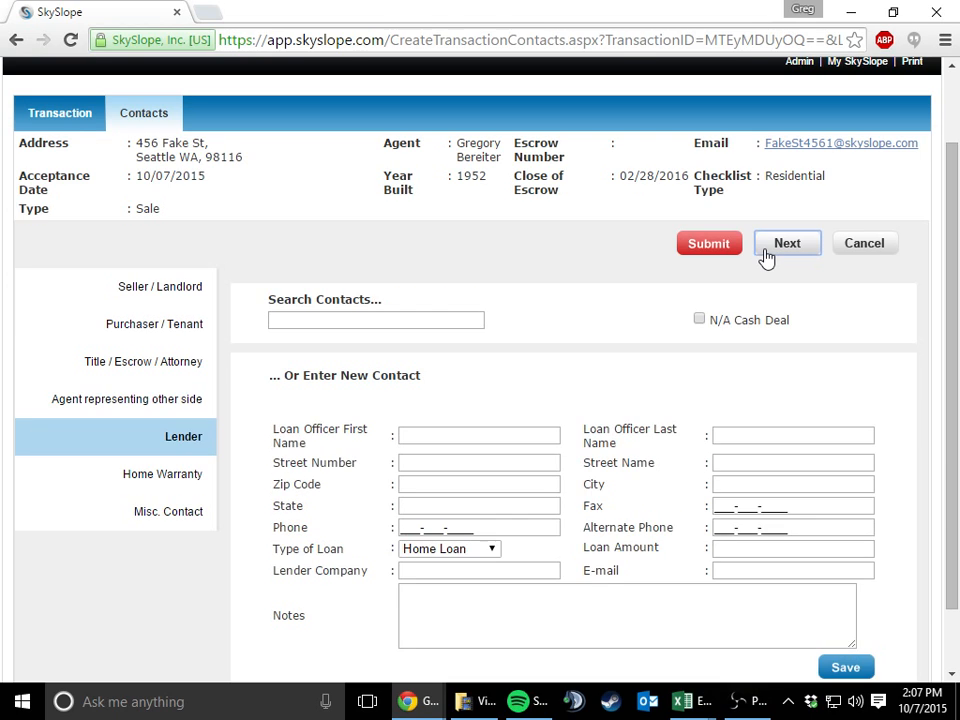
click(450, 327)
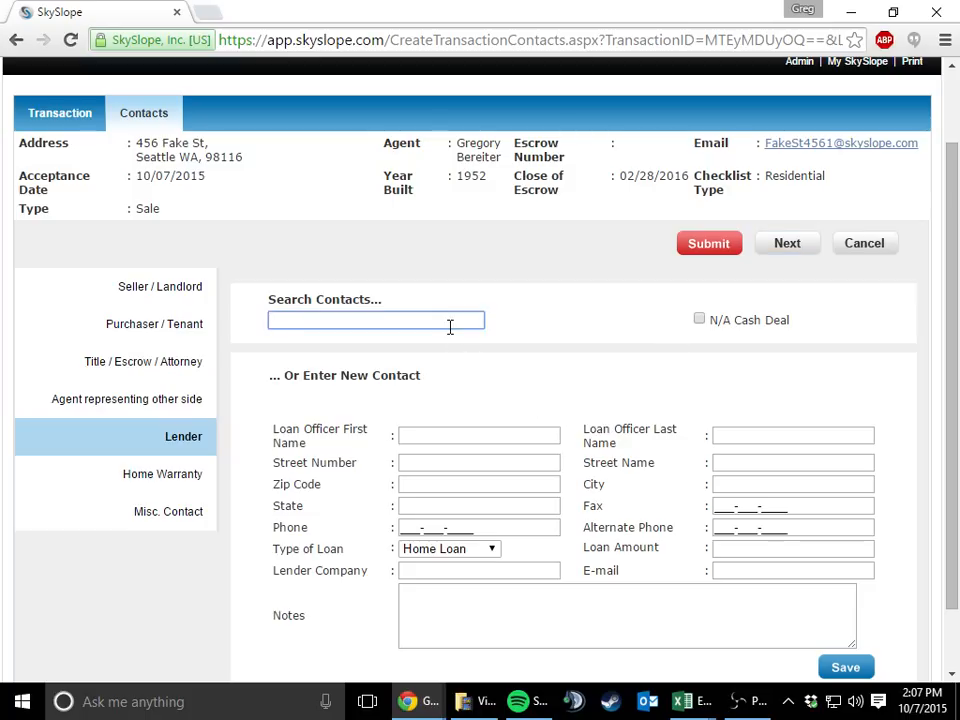
text(mark)
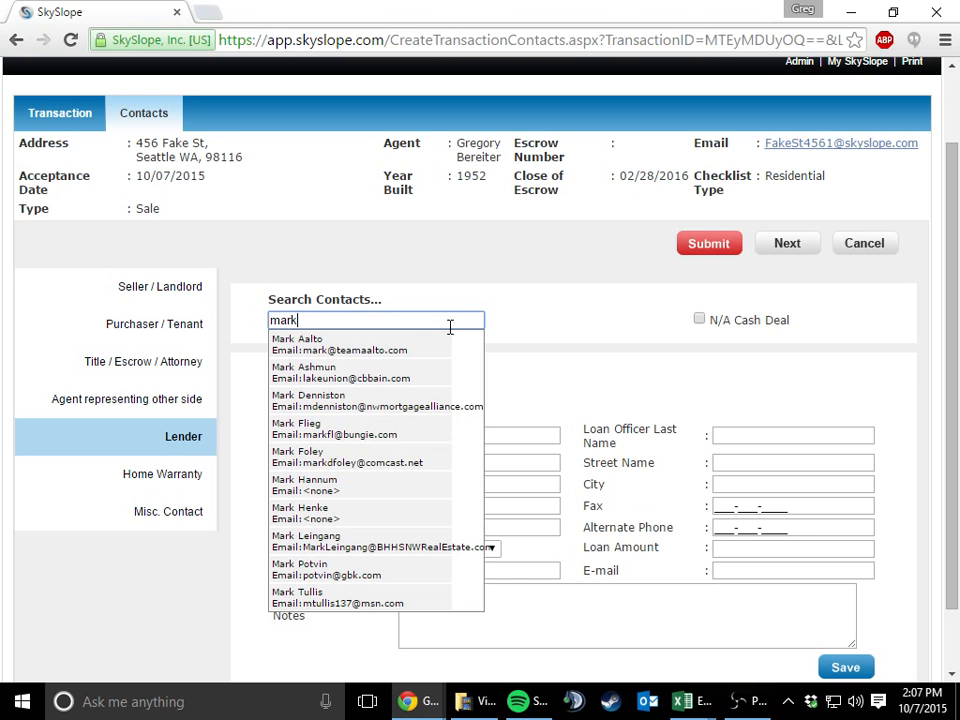
click(398, 402)
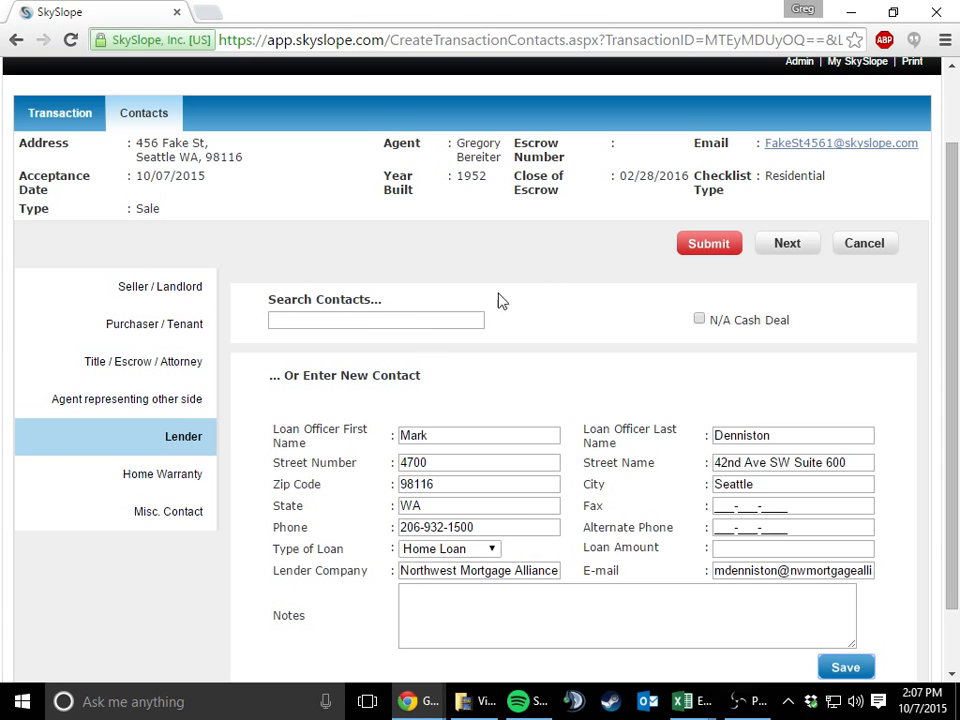
scroll(754, 470, down, 1)
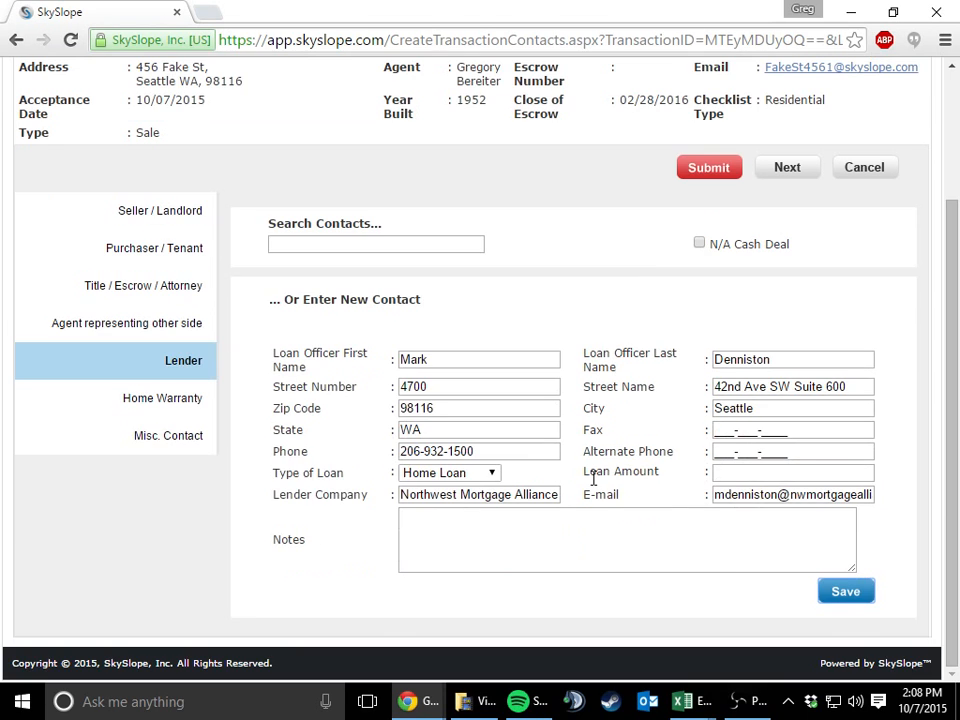
click(841, 592)
Skip the Home Warranty and Misc. Contact pages without entering anything and submit the transaction's contacts
click(787, 176)
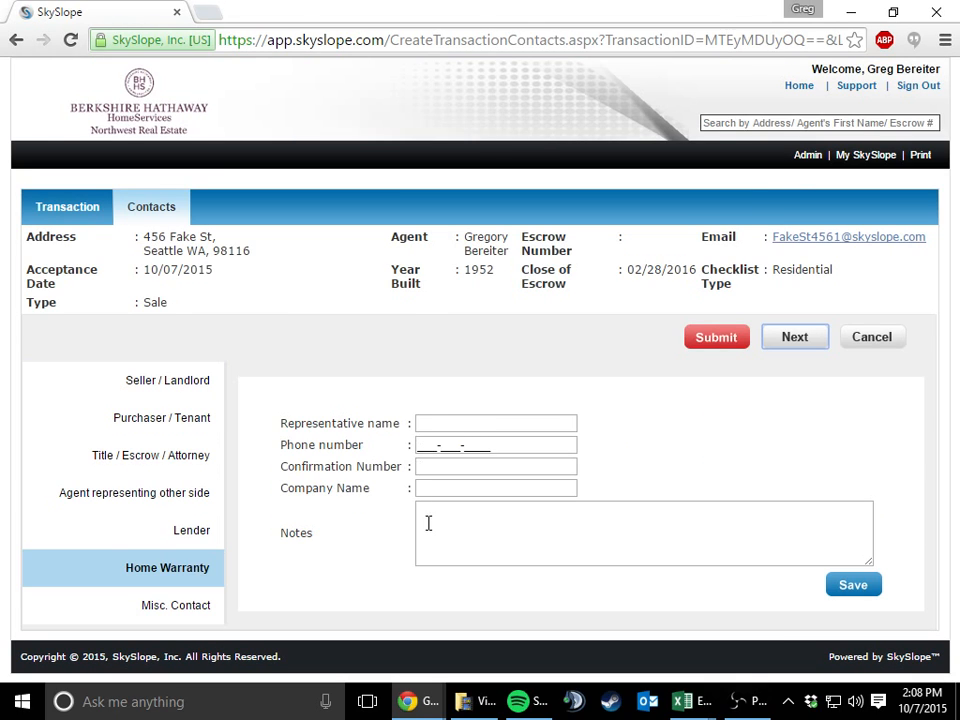
click(187, 607)
scroll(662, 544, down, 3)
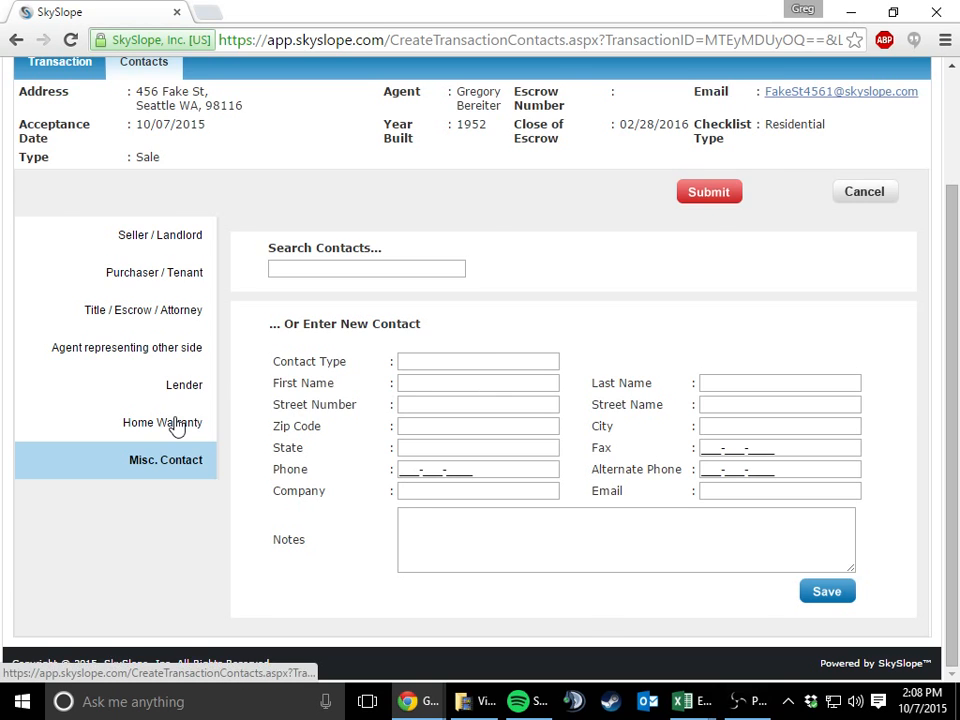
scroll(178, 425, up, 3)
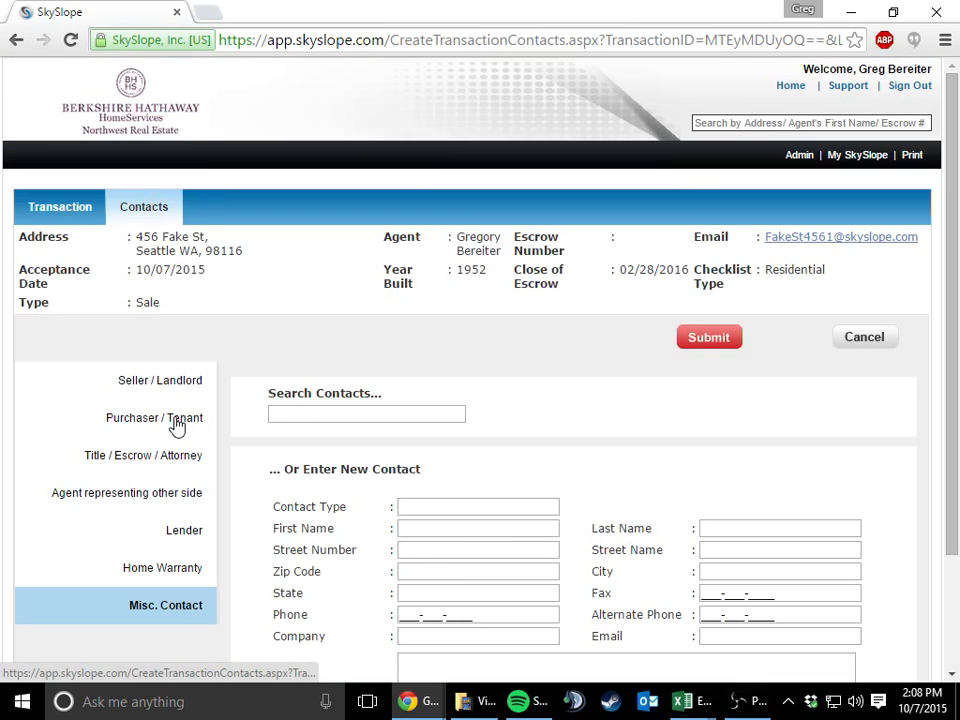
click(709, 338)
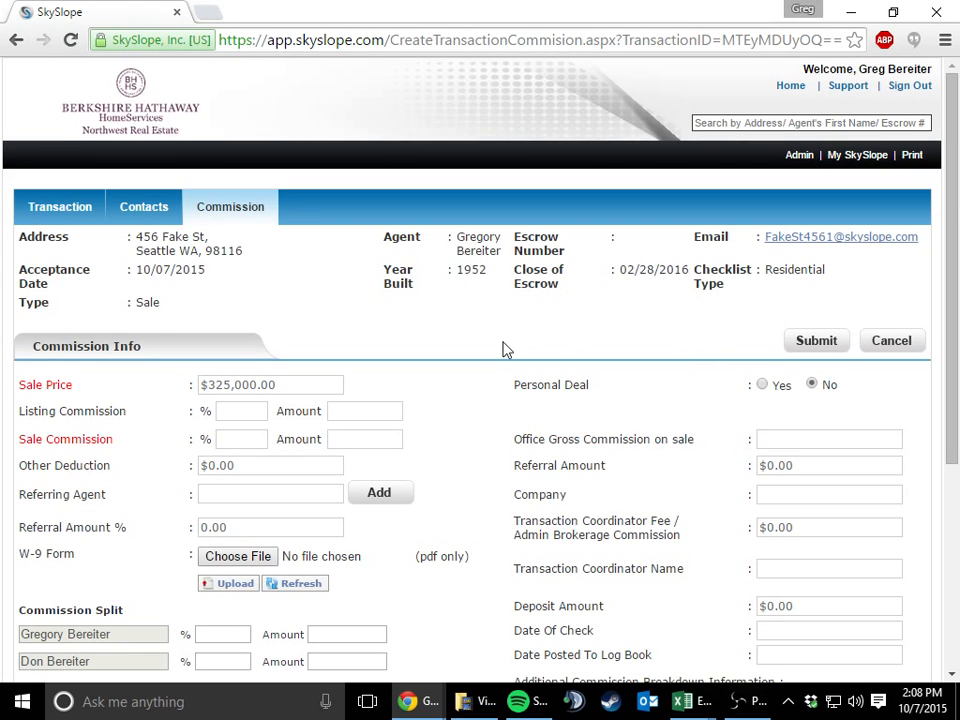
Review the commission form and set the sale commission percentage to 3
scroll(476, 315, down, 1)
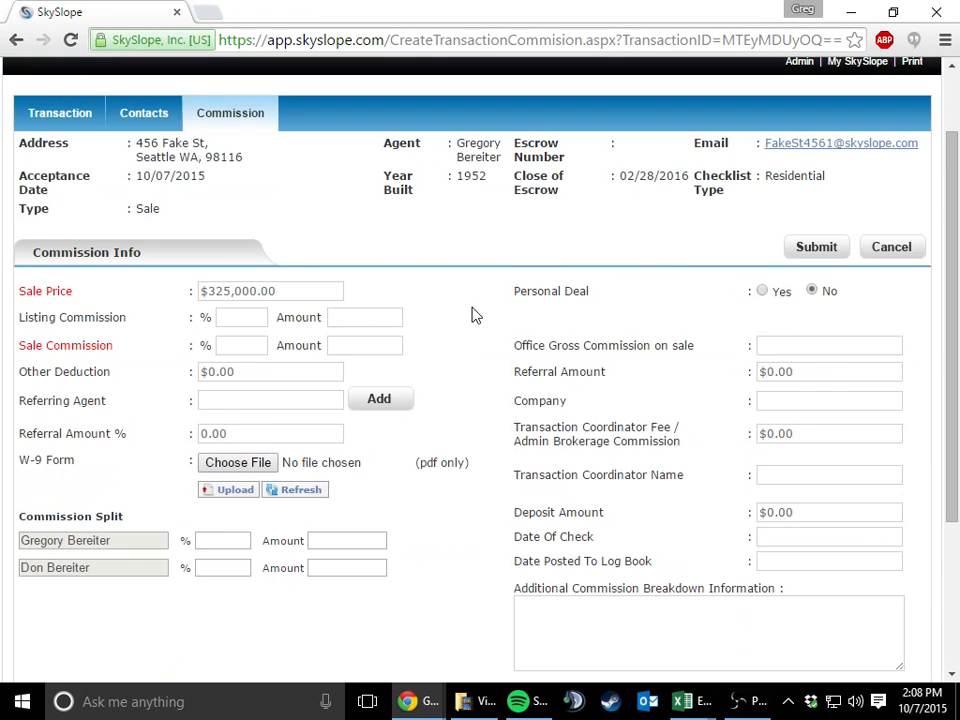
scroll(476, 315, down, 1)
scroll(476, 315, up, 1)
click(263, 347)
text(3)
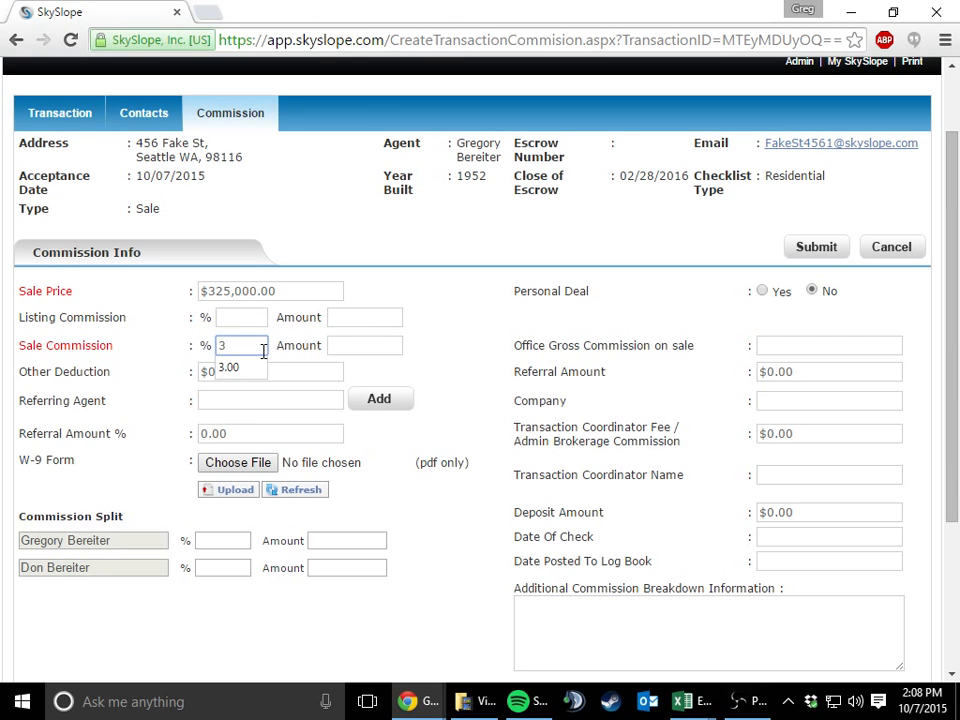
Try to replace the sale commission percentage with an amount of 0 and submit the commission form
click(358, 353)
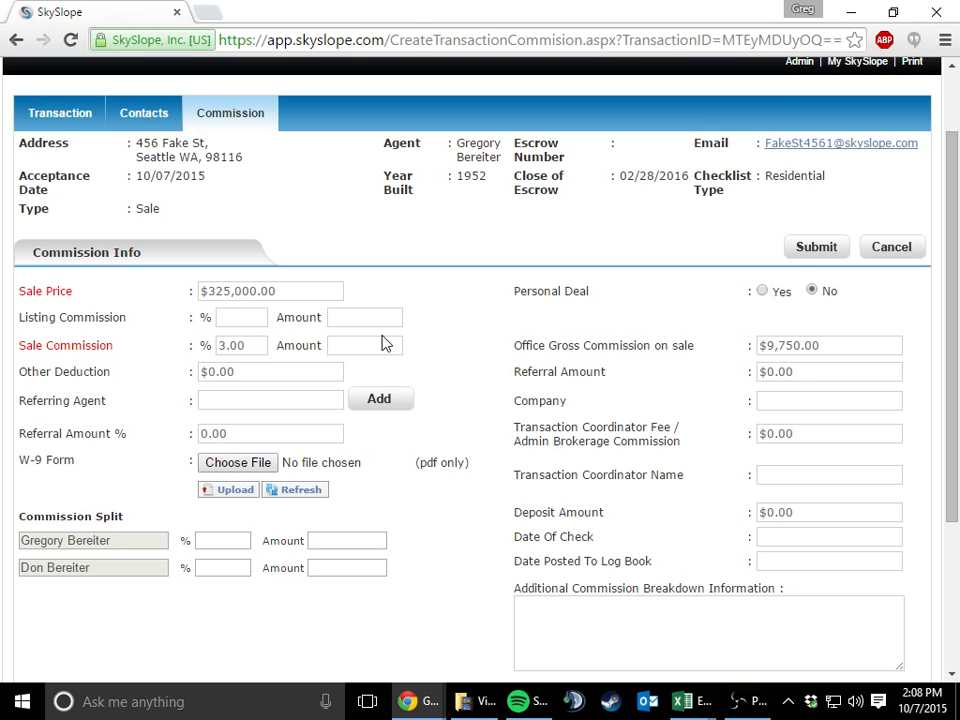
double_click(237, 345)
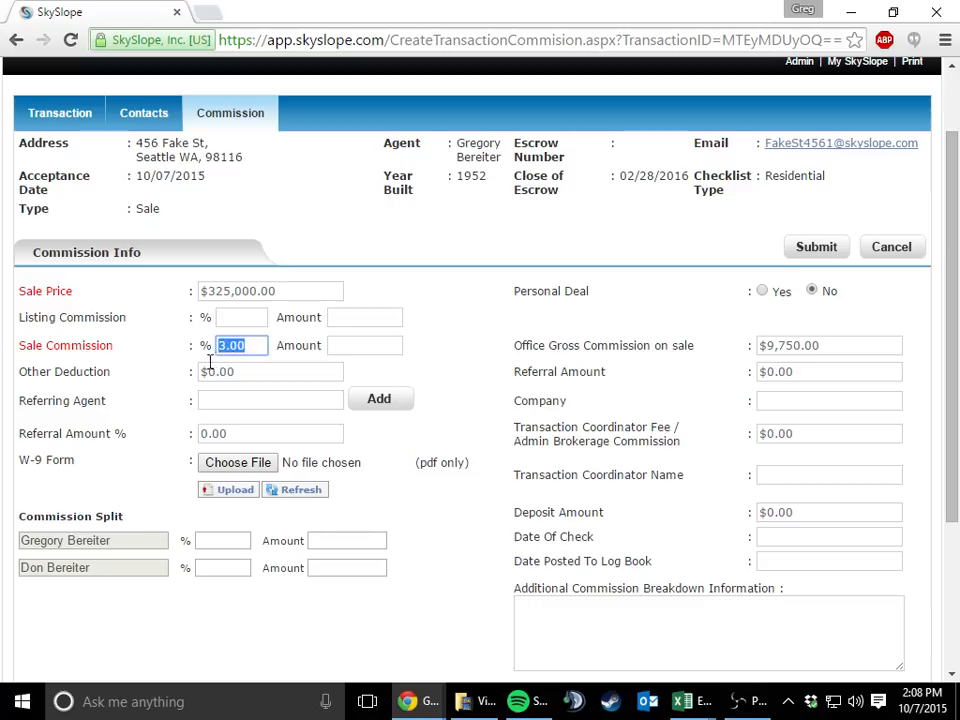
key(BackSpace)
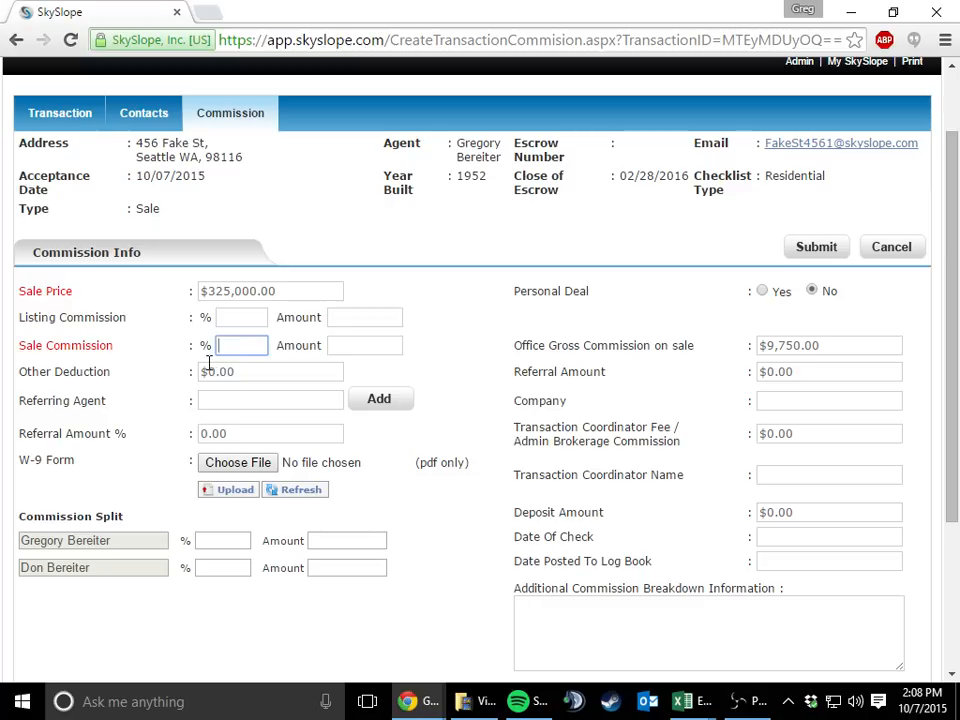
key(Tab)
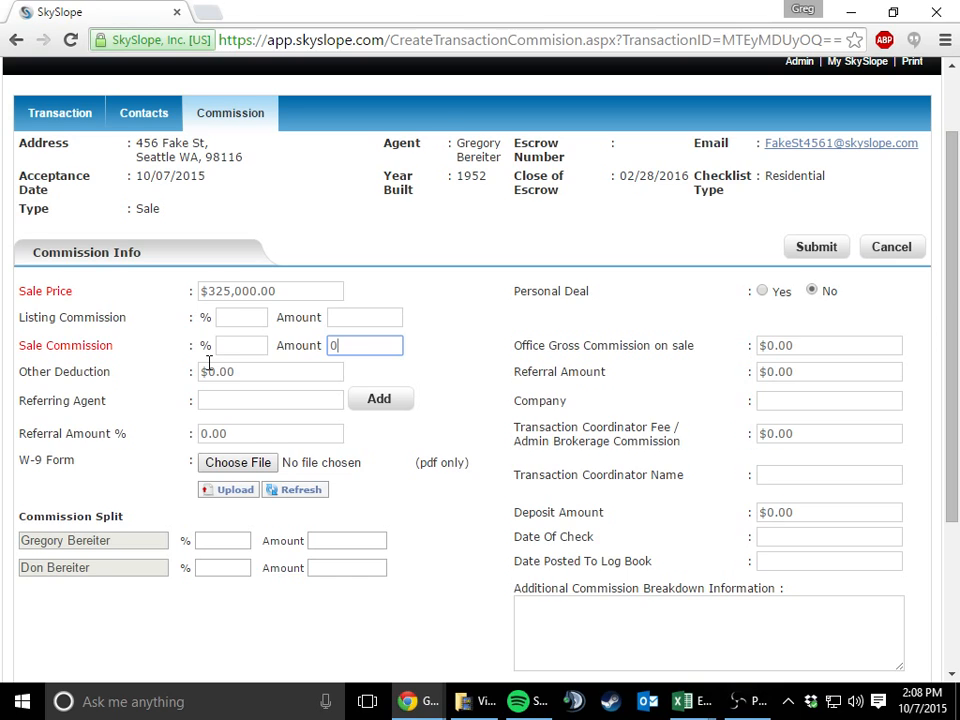
key(Tab)
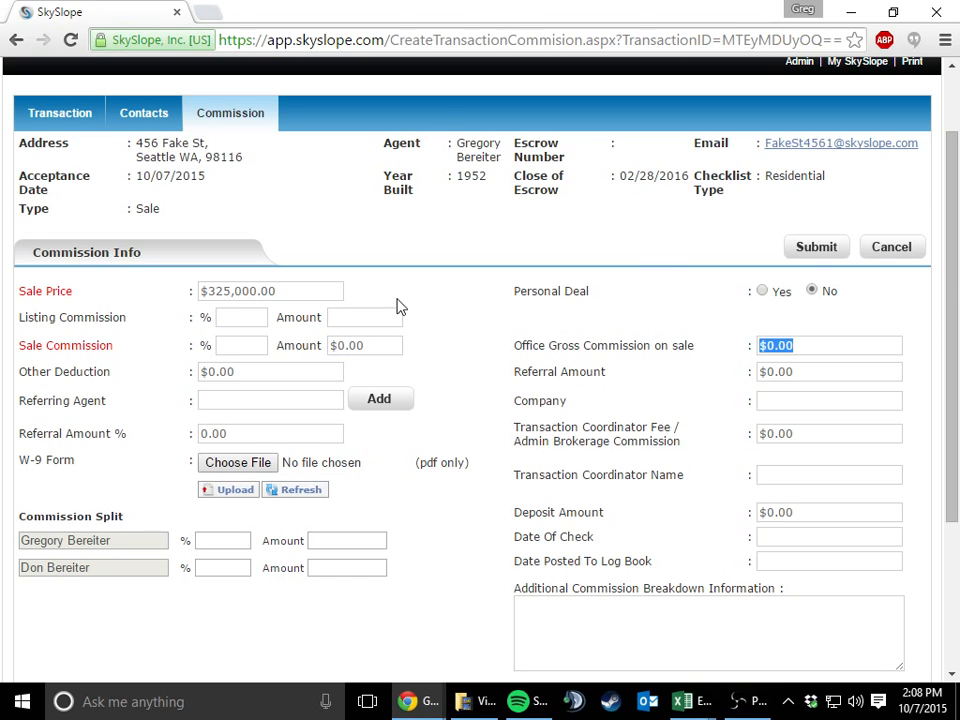
click(800, 256)
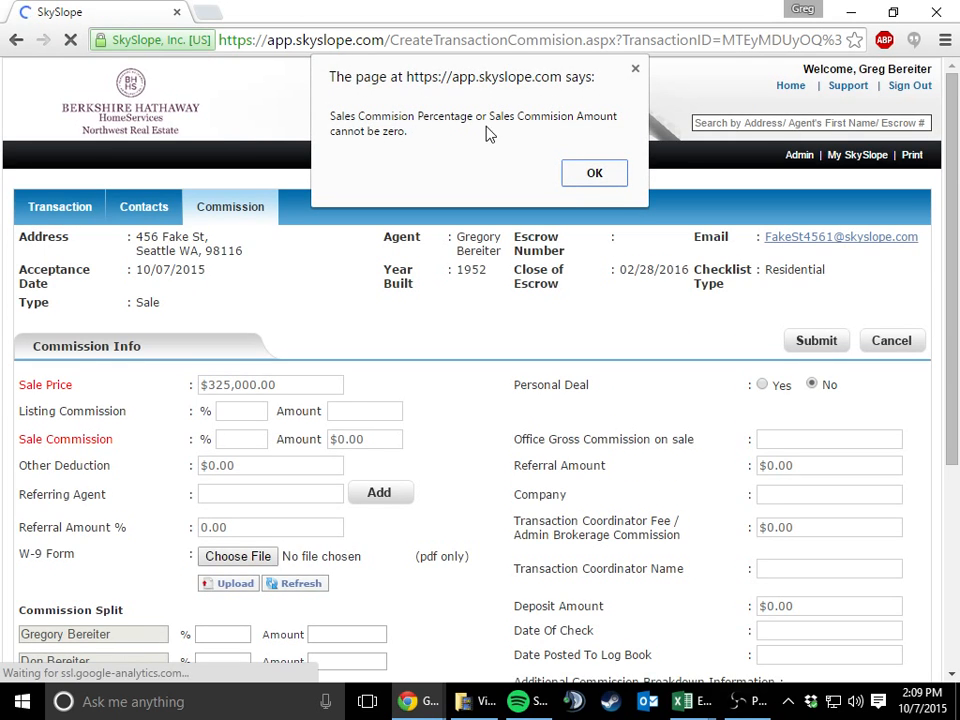
click(594, 173)
Clear the sale commission amount and set the sale commission percentage to 3
click(377, 447)
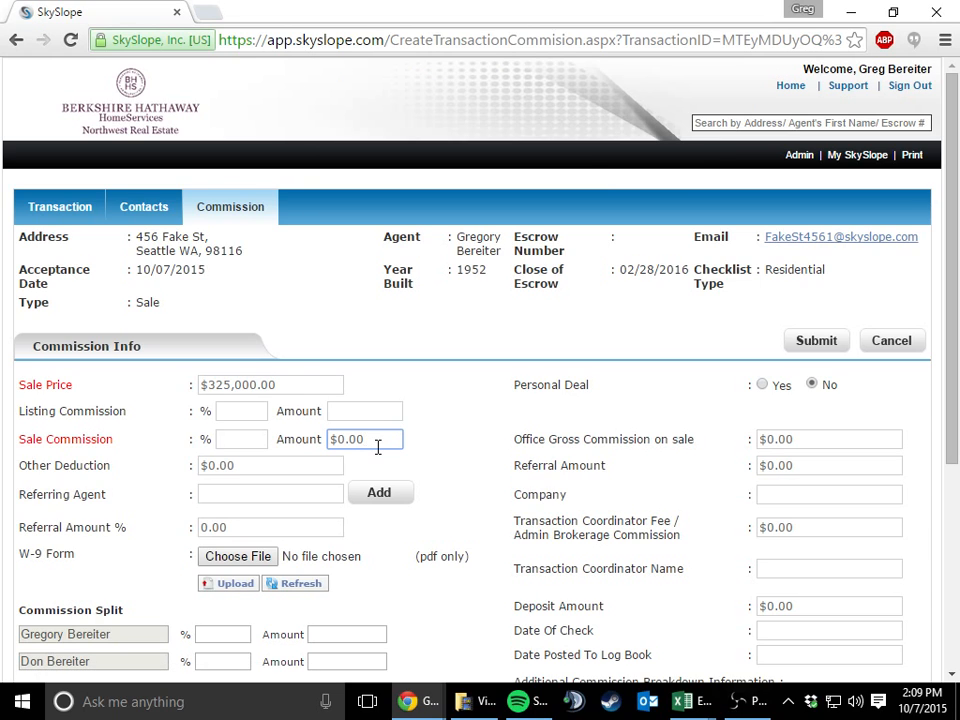
text(2)
key(BackSpace)
text(1)
key(BackSpace)
key(BackSpace)
key(BackSpace)
key(BackSpace)
key(BackSpace)
key(shift+Tab)
text(3)
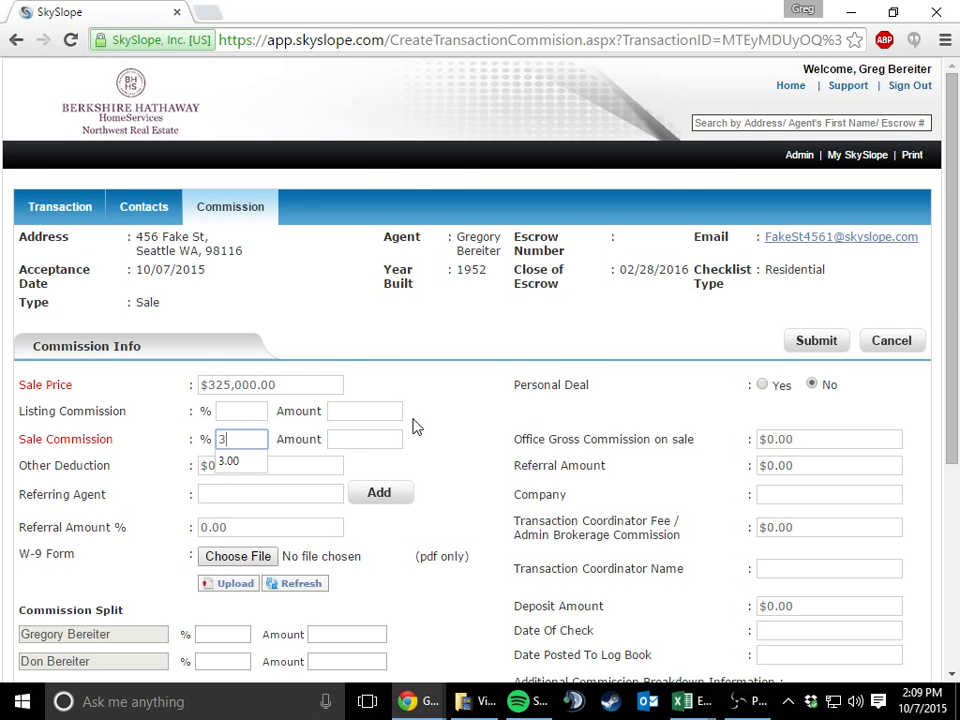
click(414, 424)
Split the commission between the two listed agents at 50 percent each
scroll(416, 423, down, 1)
scroll(418, 424, down, 1)
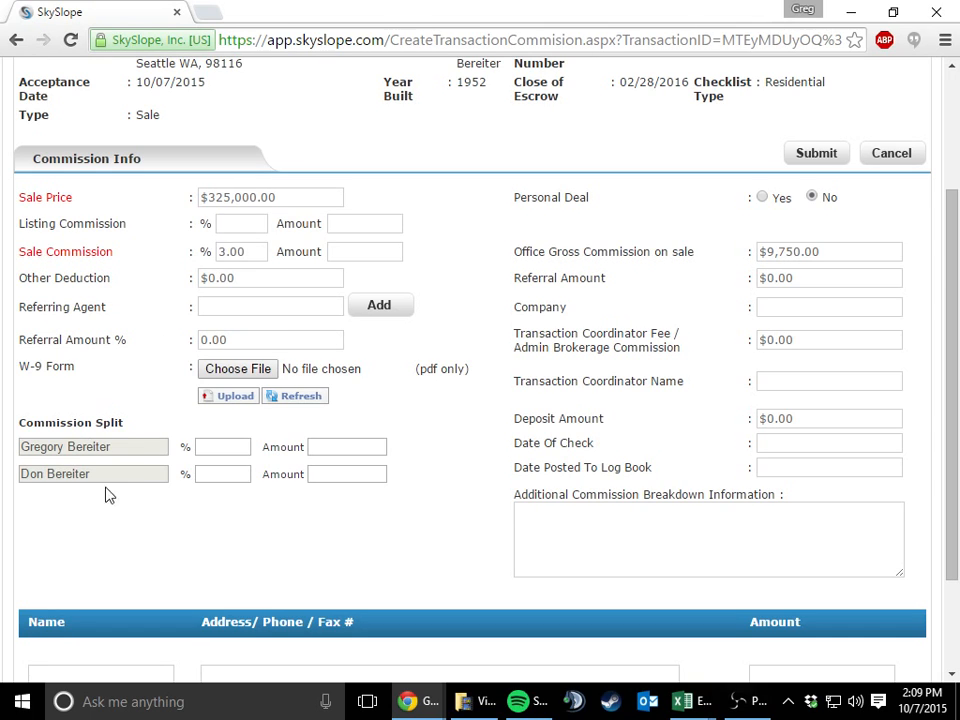
click(226, 449)
text(50)
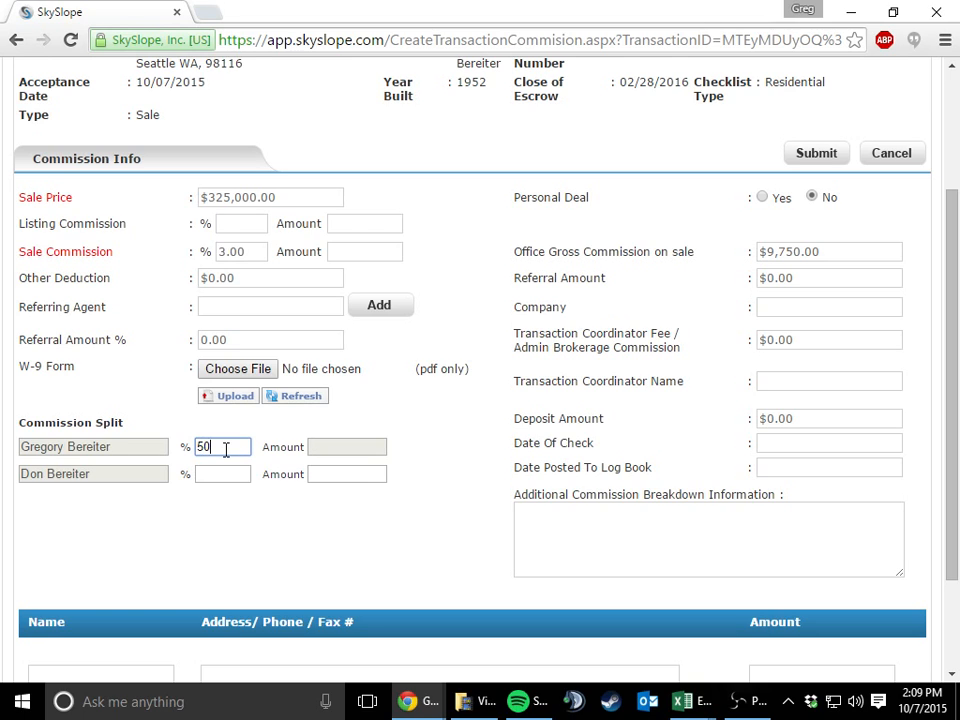
key(Tab)
text(50)
key(Tab)
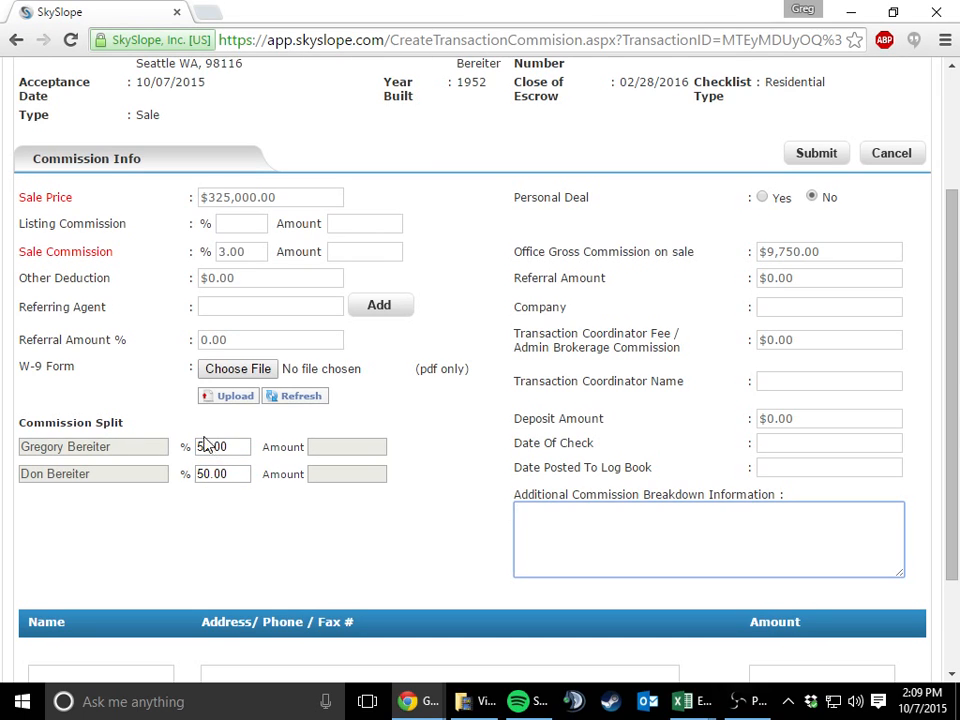
click(437, 437)
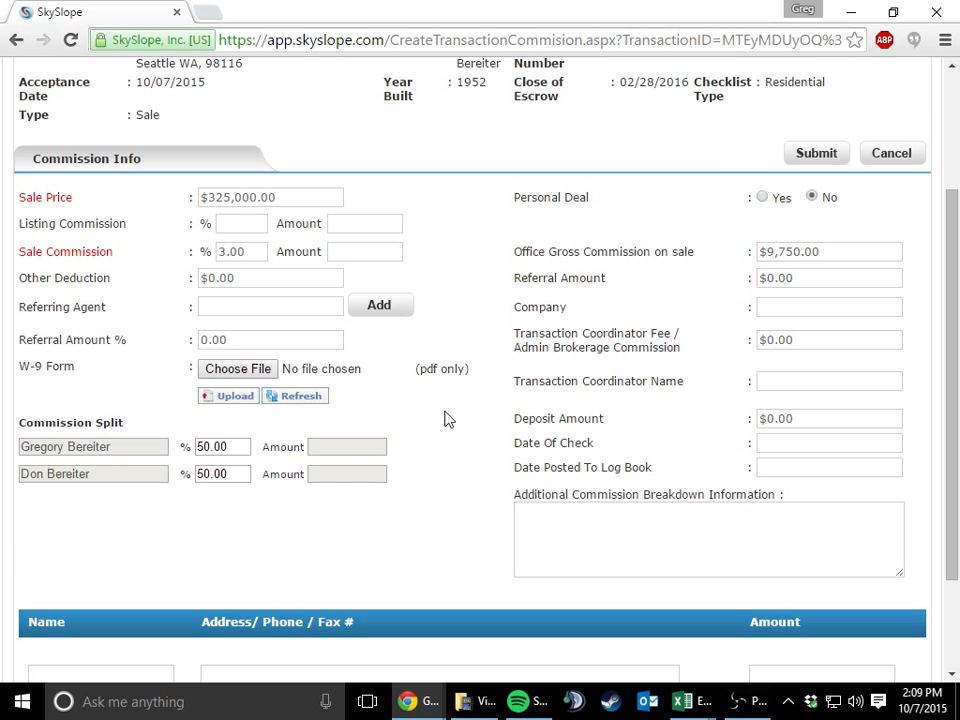
click(394, 305)
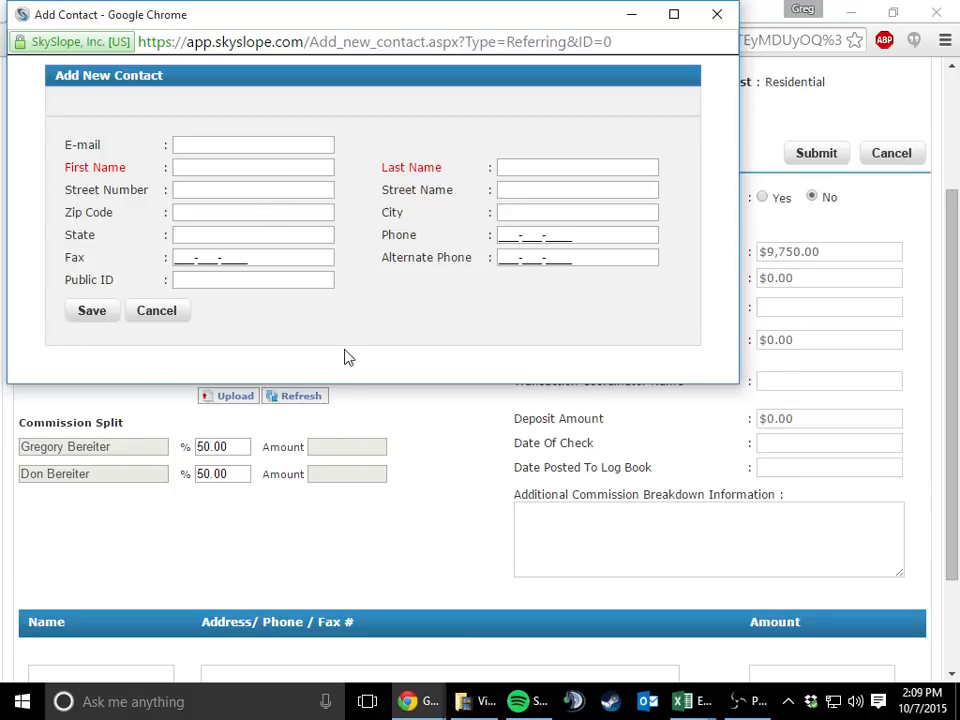
click(251, 163)
text(Prime)
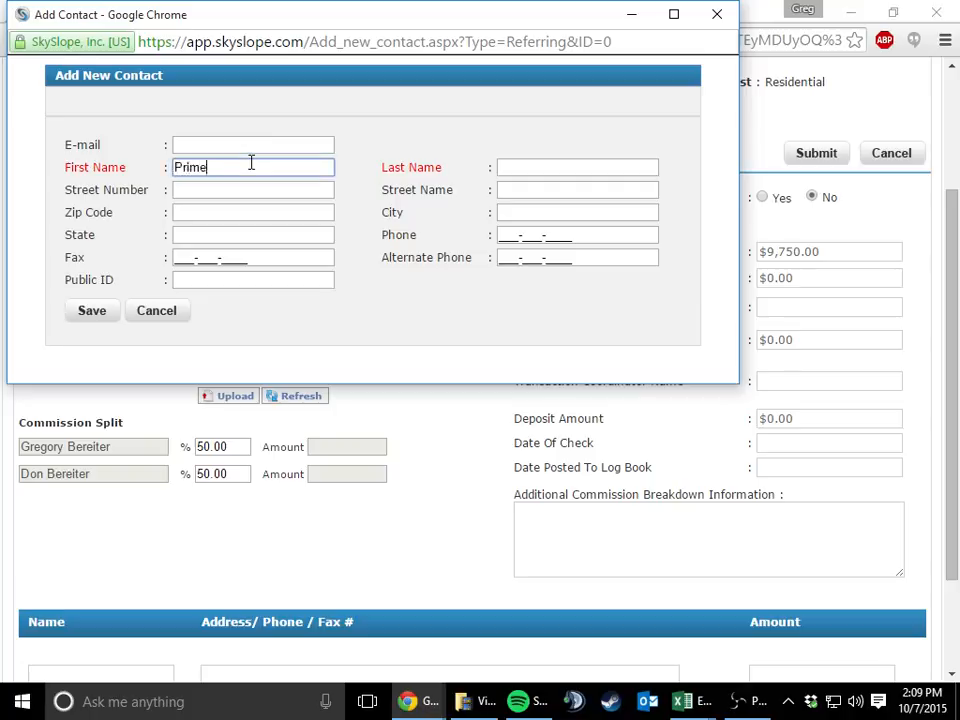
key(Tab)
text(A)
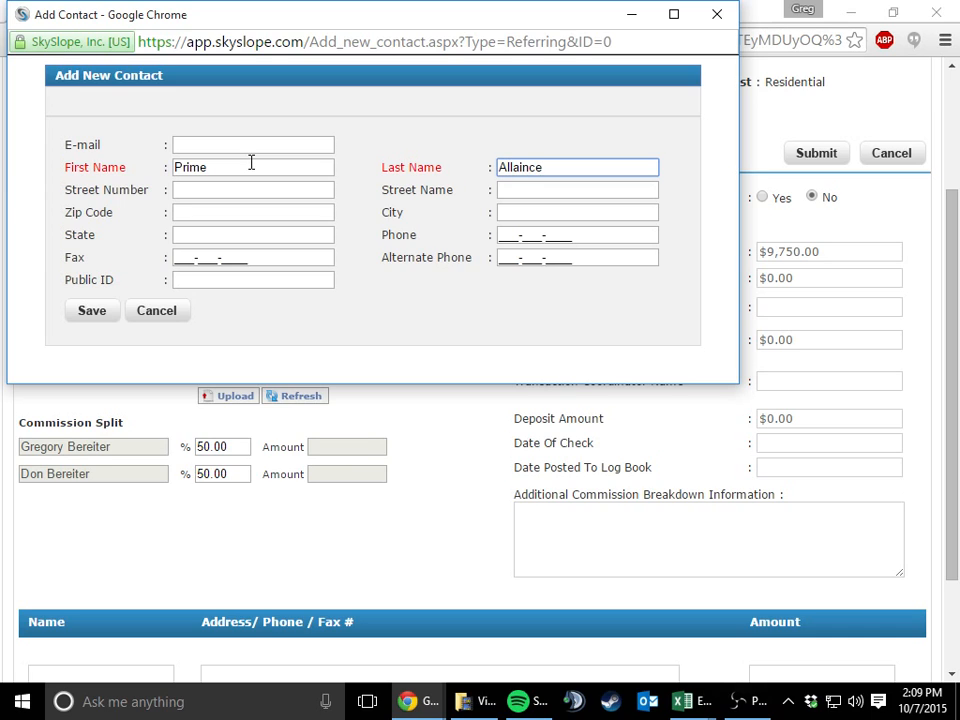
key(ctrl+a)
key(BackSpace)
key(shift+Tab)
key(BackSpace)
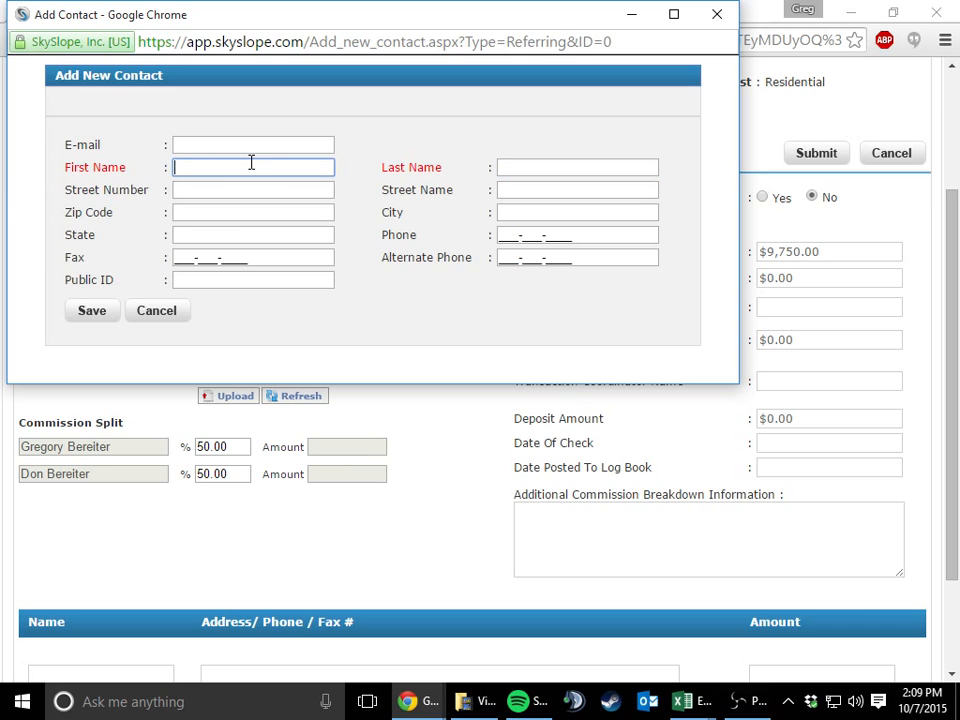
click(171, 318)
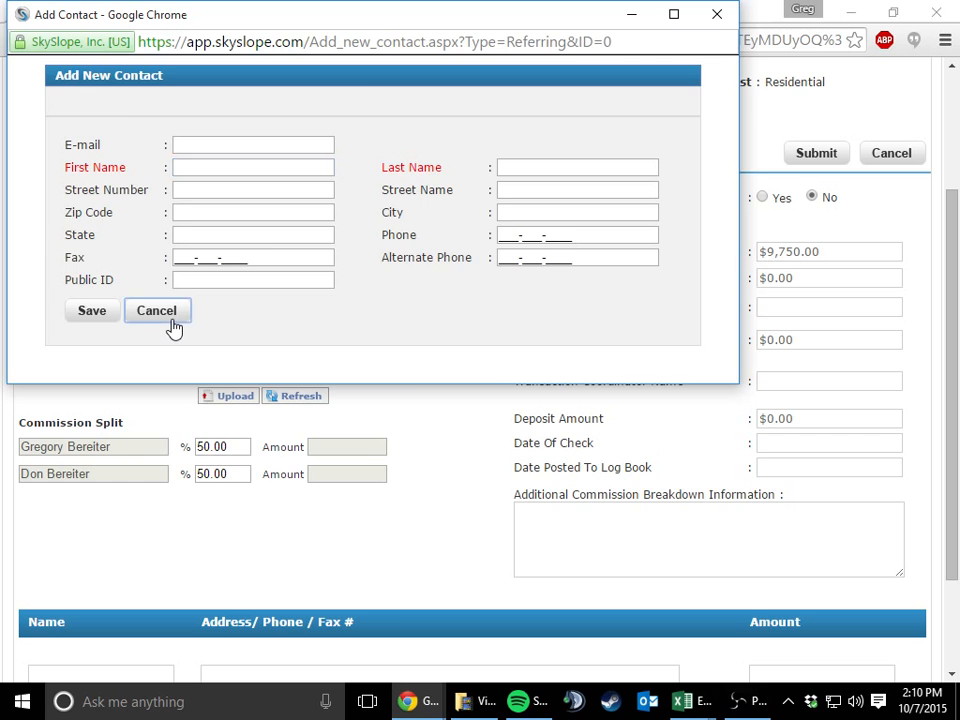
Enter Sunshine Kids as additional commission breakdown information and submit the commission form
scroll(368, 340, up, 1)
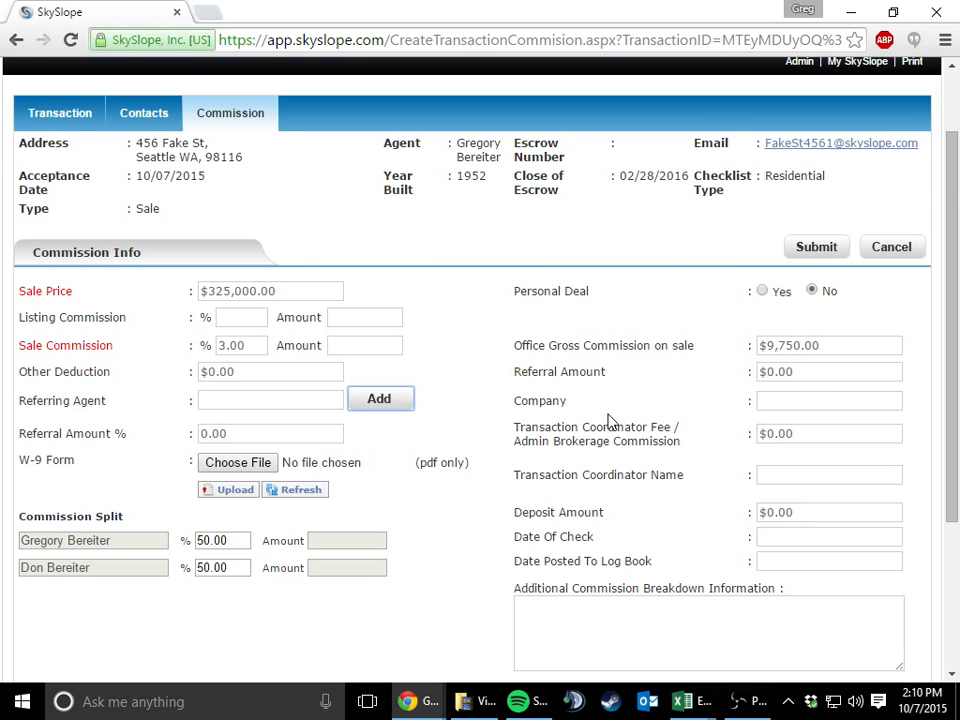
scroll(610, 420, down, 1)
scroll(610, 420, up, 1)
click(603, 640)
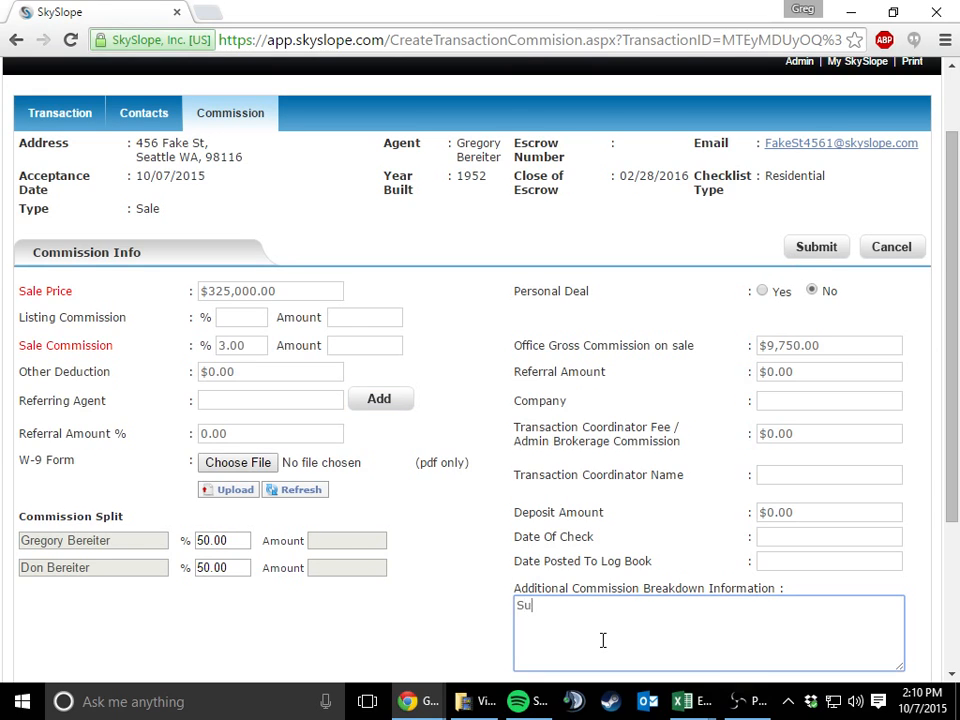
text(Sunshine Kids)
scroll(572, 563, down, 2)
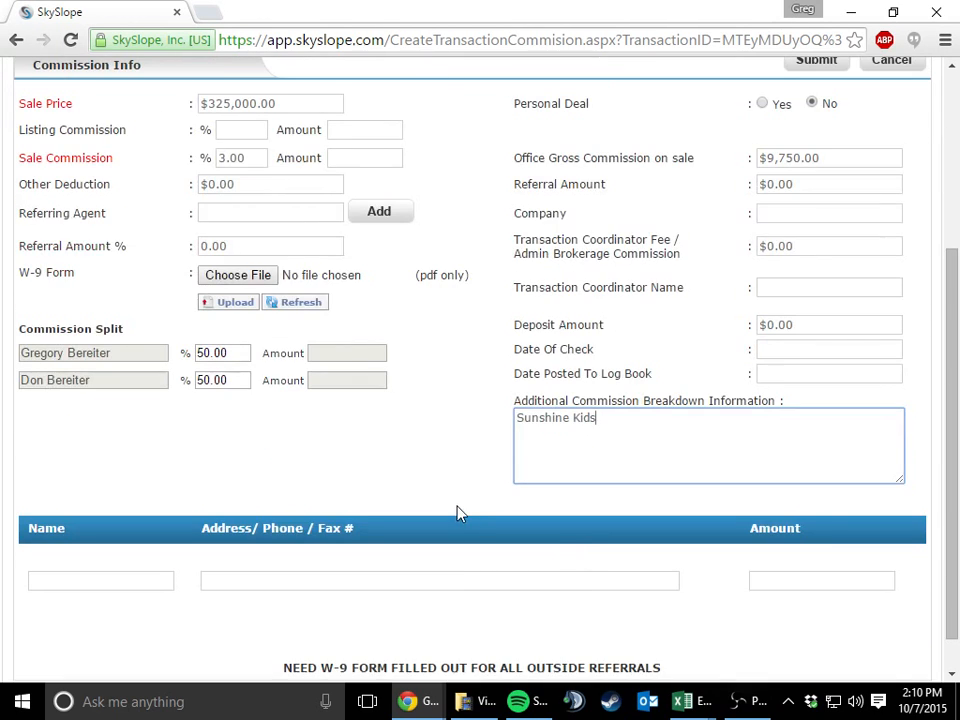
scroll(456, 512, up, 1)
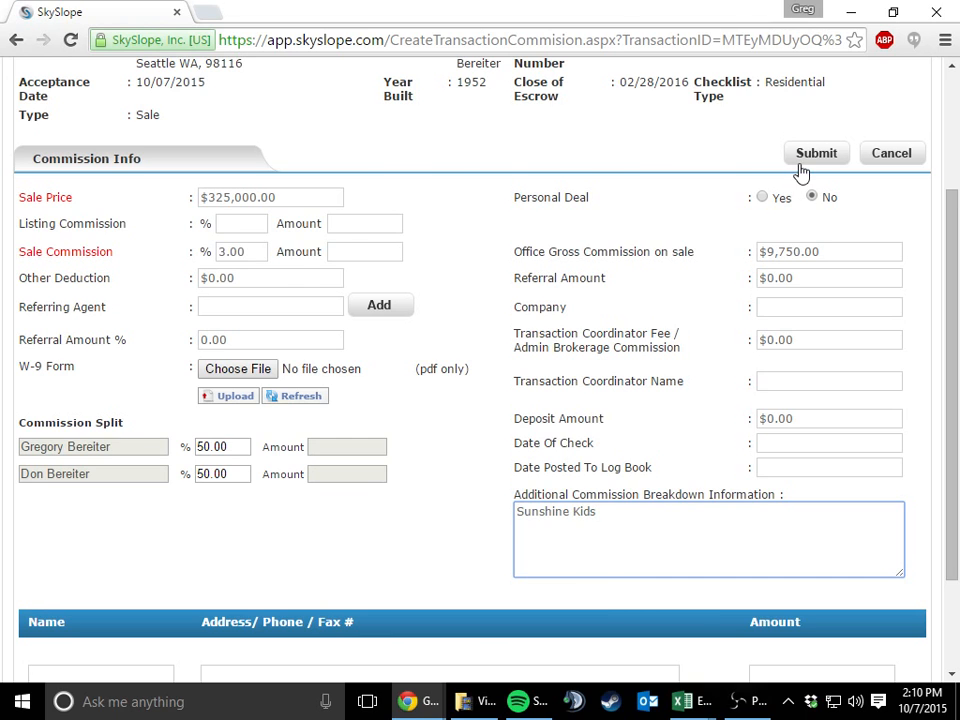
scroll(803, 165, up, 1)
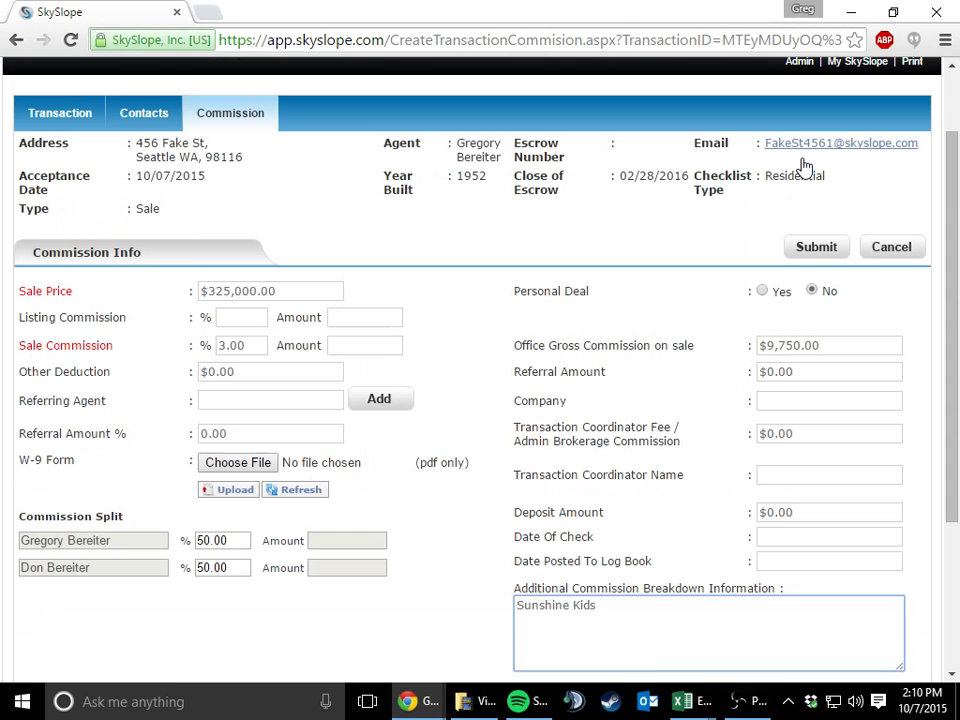
click(812, 247)
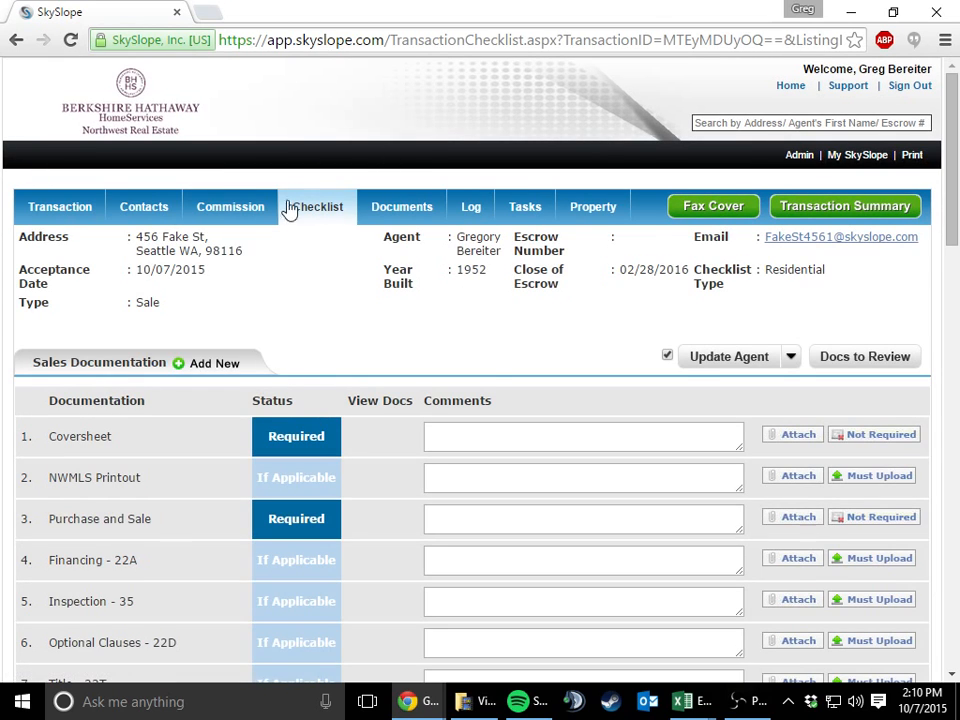
Check the transaction's documents, return to the office inbox and choose to assign Transaction_Scan_165.pdf
click(434, 219)
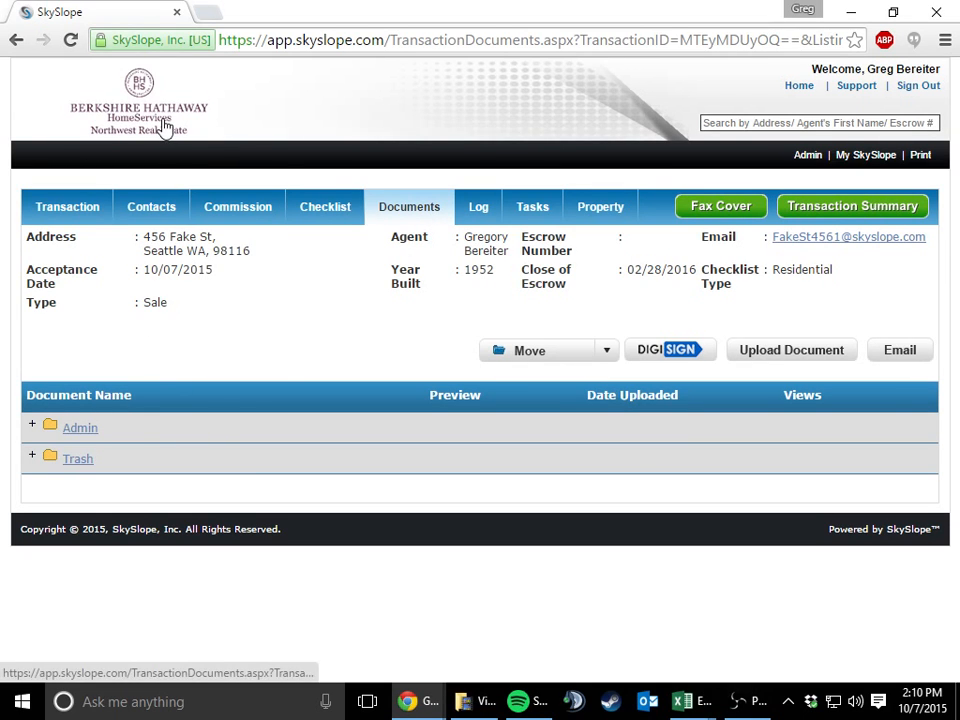
click(165, 126)
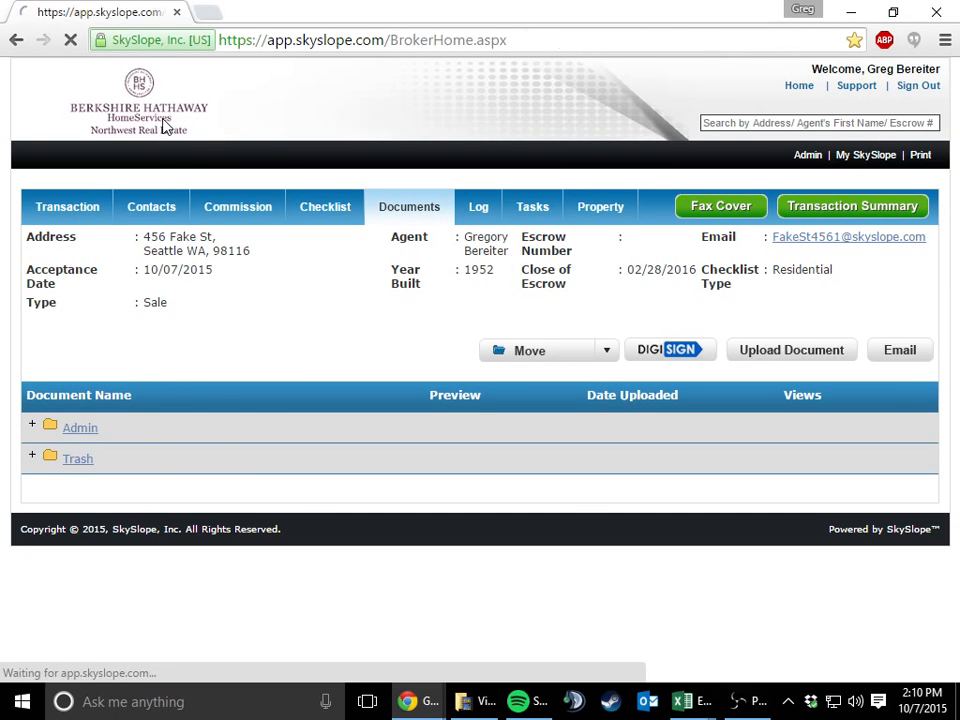
click(426, 450)
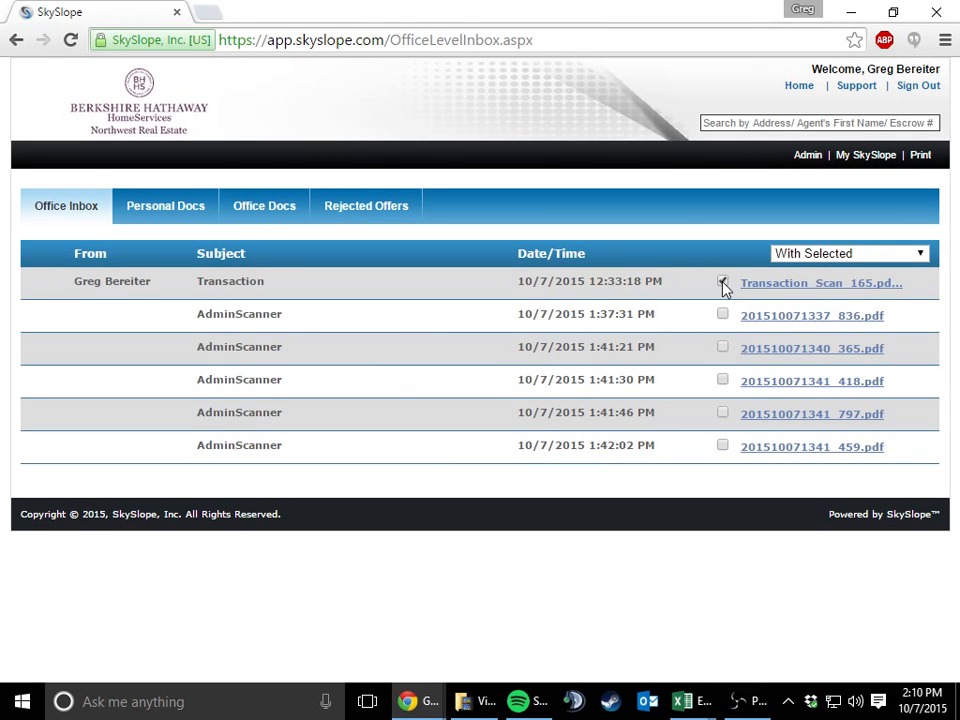
click(814, 253)
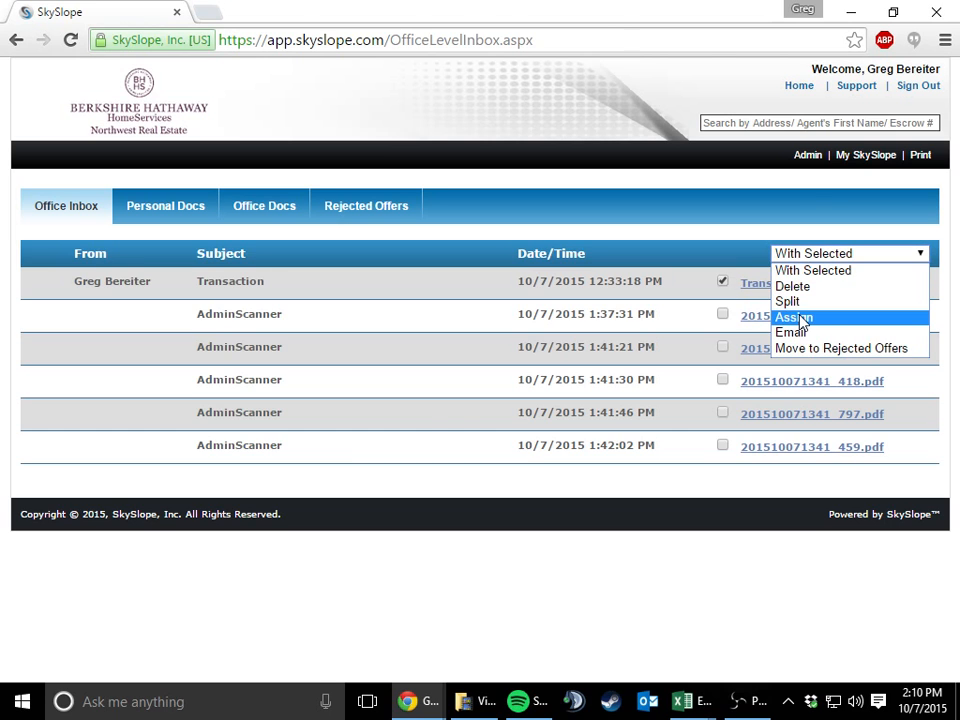
click(794, 317)
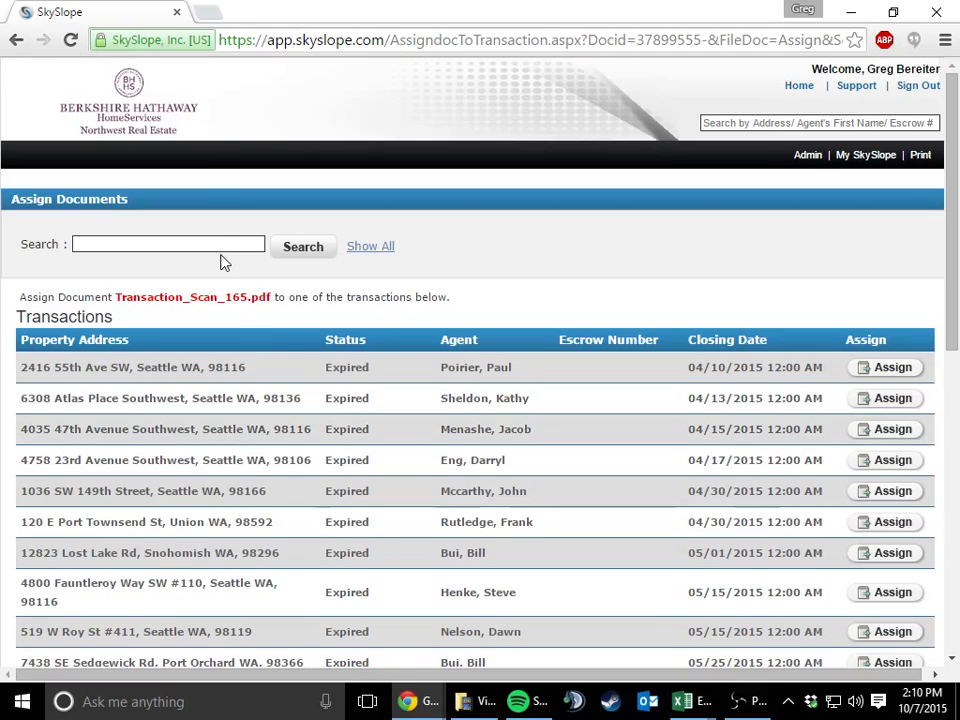
Search for the newly created sale transaction by its property address and assign the scanned PDF to it
click(225, 238)
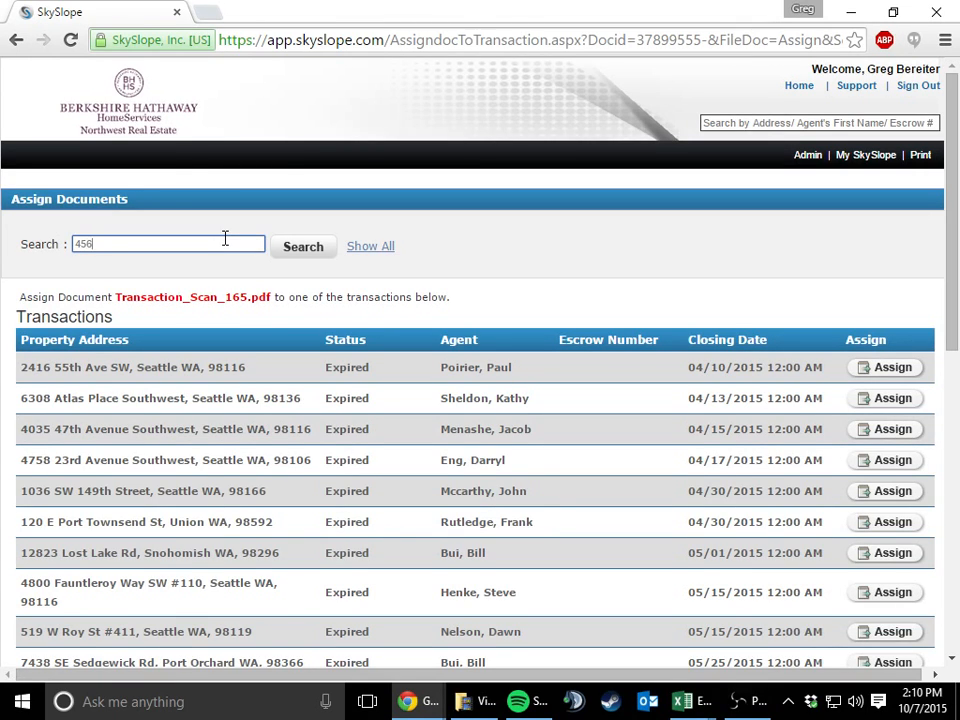
click(240, 266)
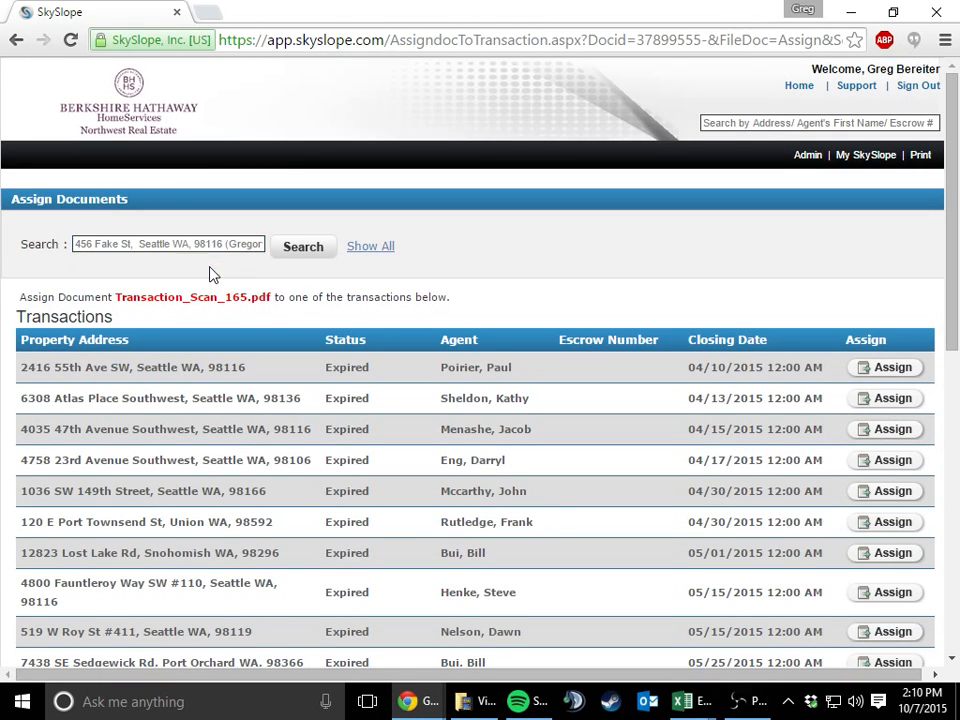
click(314, 250)
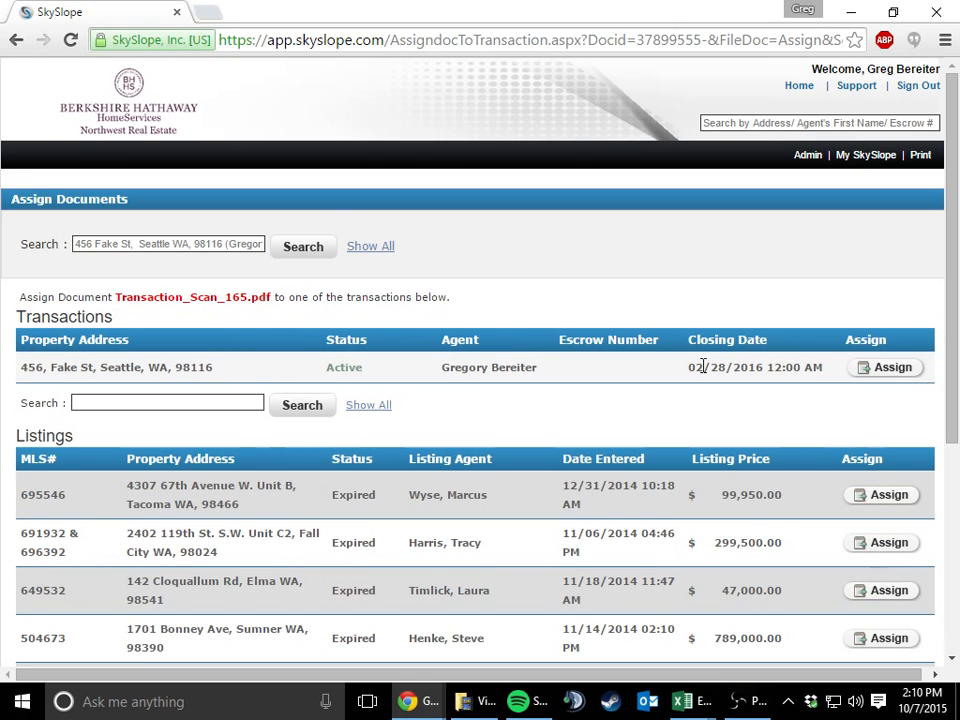
click(881, 369)
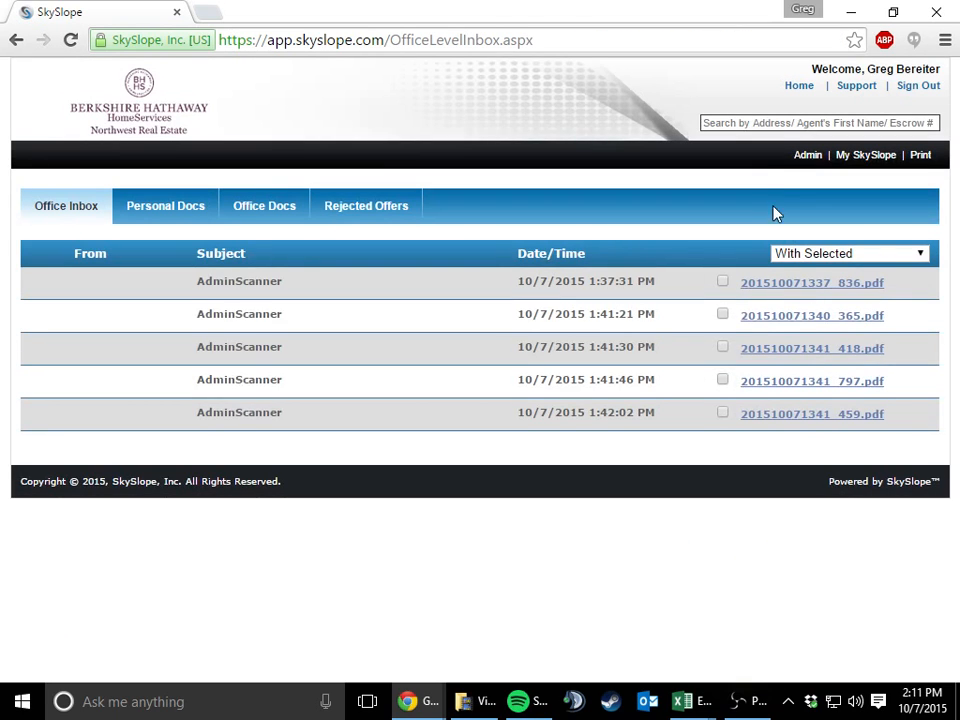
Look up the new transaction by its street number in the site-wide search and open it
click(743, 123)
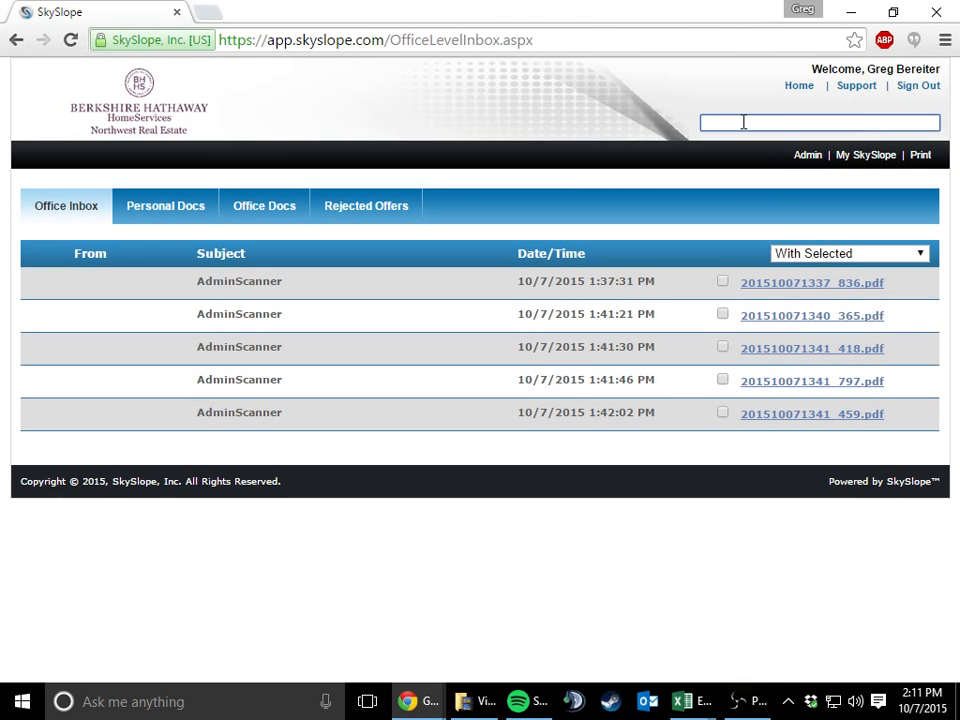
text(456)
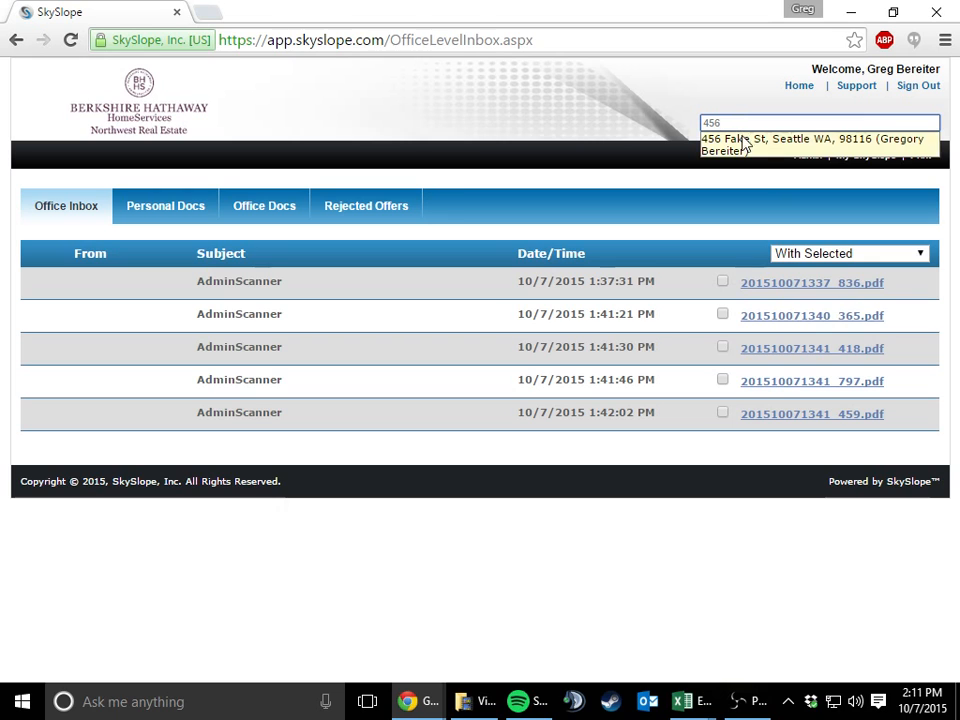
click(743, 143)
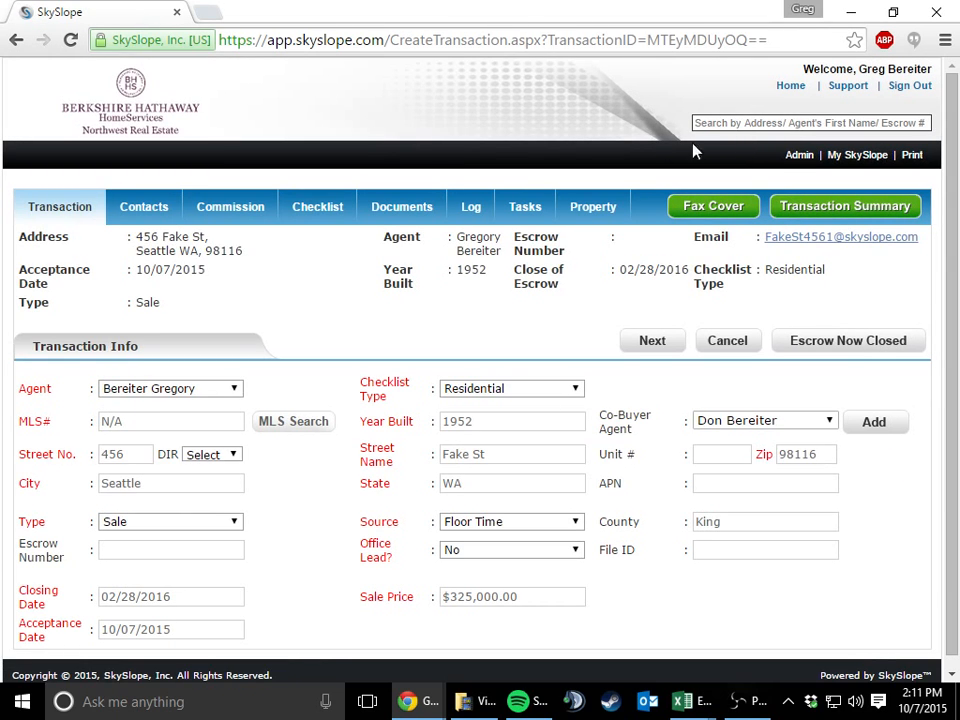
Open the transaction's documents and rename the scanned PDF to Transaction Scan.pdf
click(407, 200)
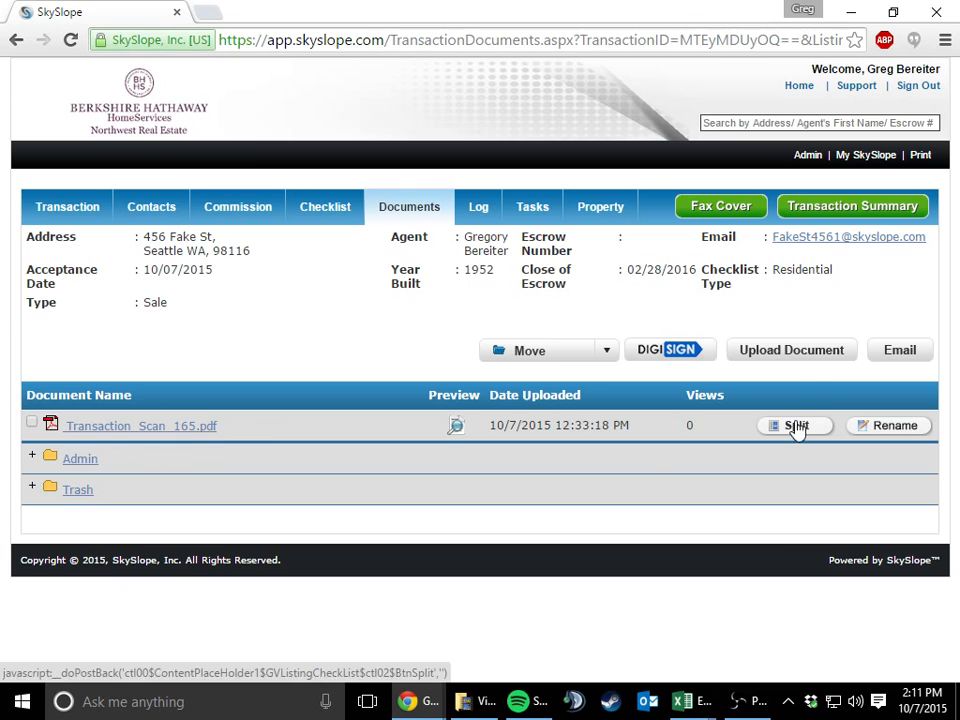
click(181, 425)
click(857, 424)
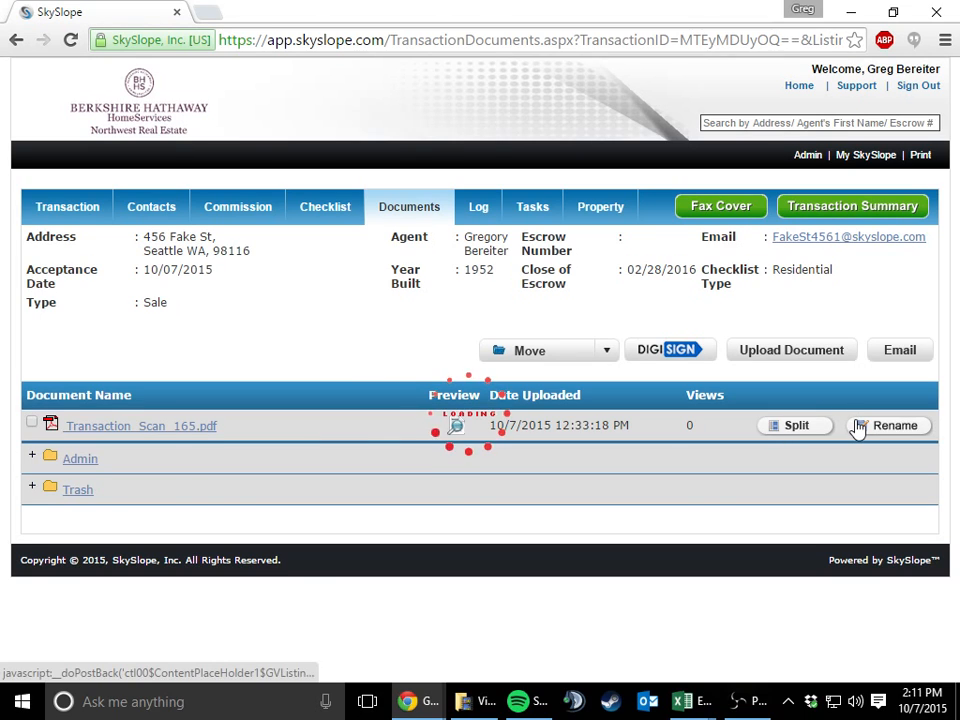
text(Transaction Scan)
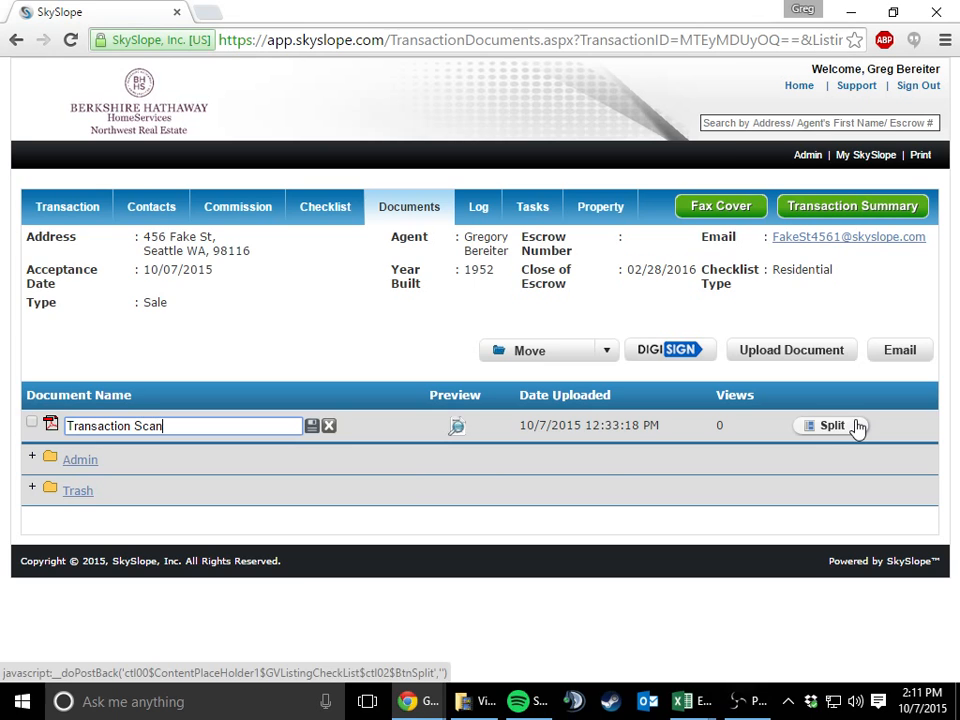
text(.pdf)
key(Return)
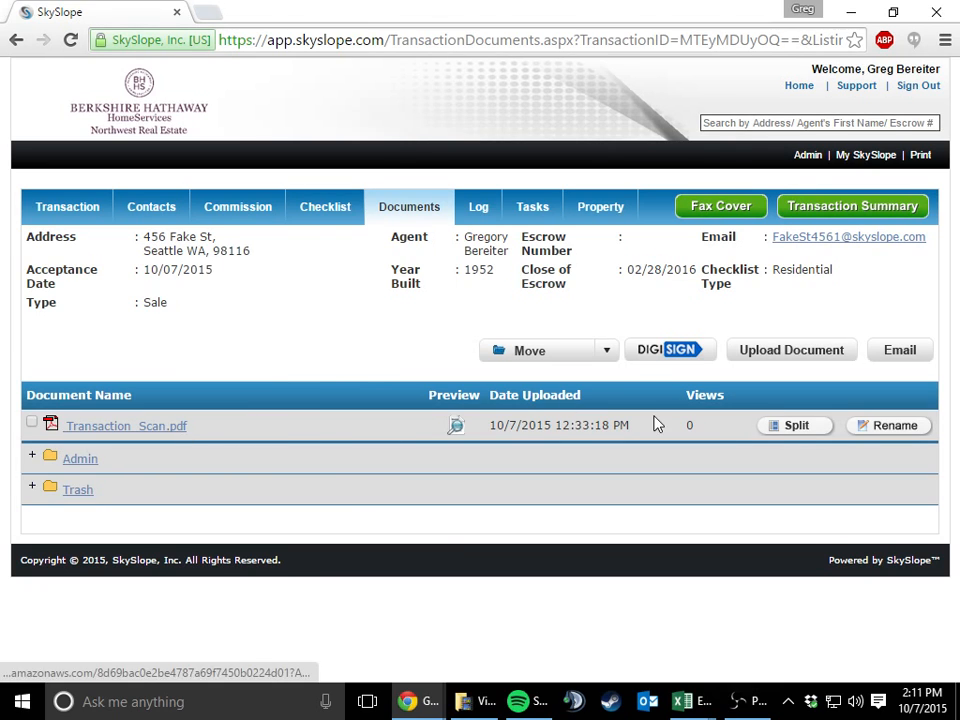
Start splitting Transaction_Scan.pdf and match page 1 to the Coversheet checklist item
click(778, 437)
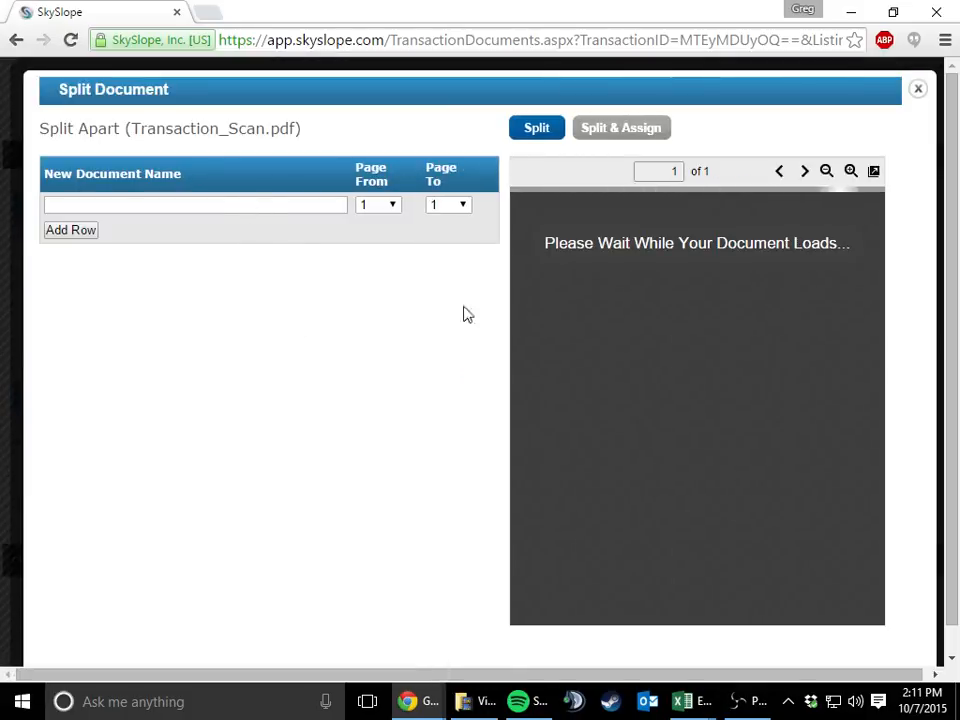
click(279, 206)
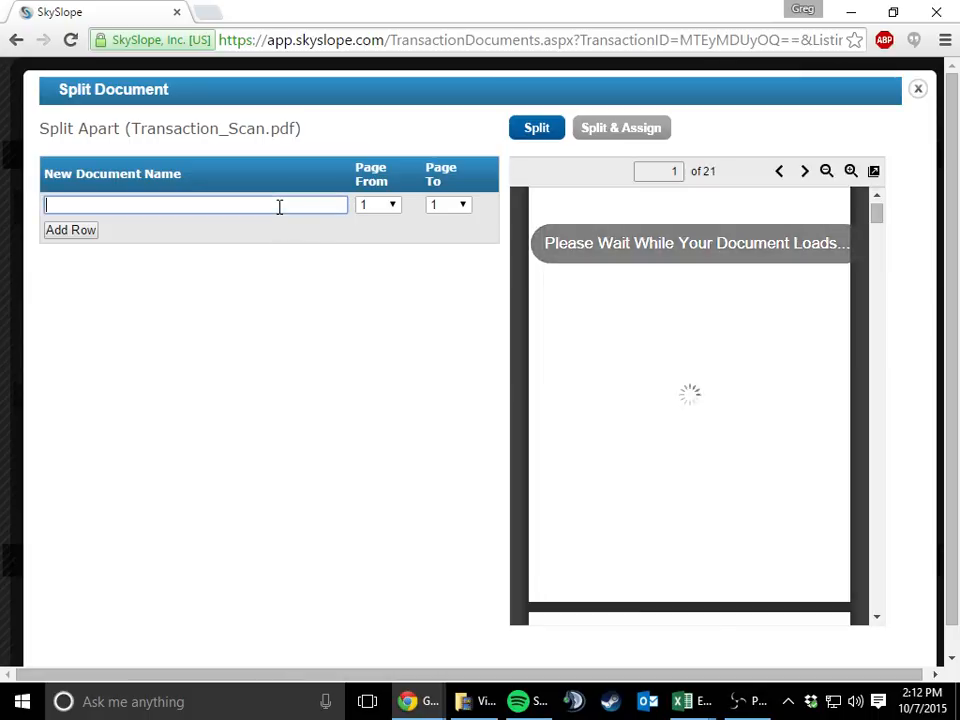
text(coversh)
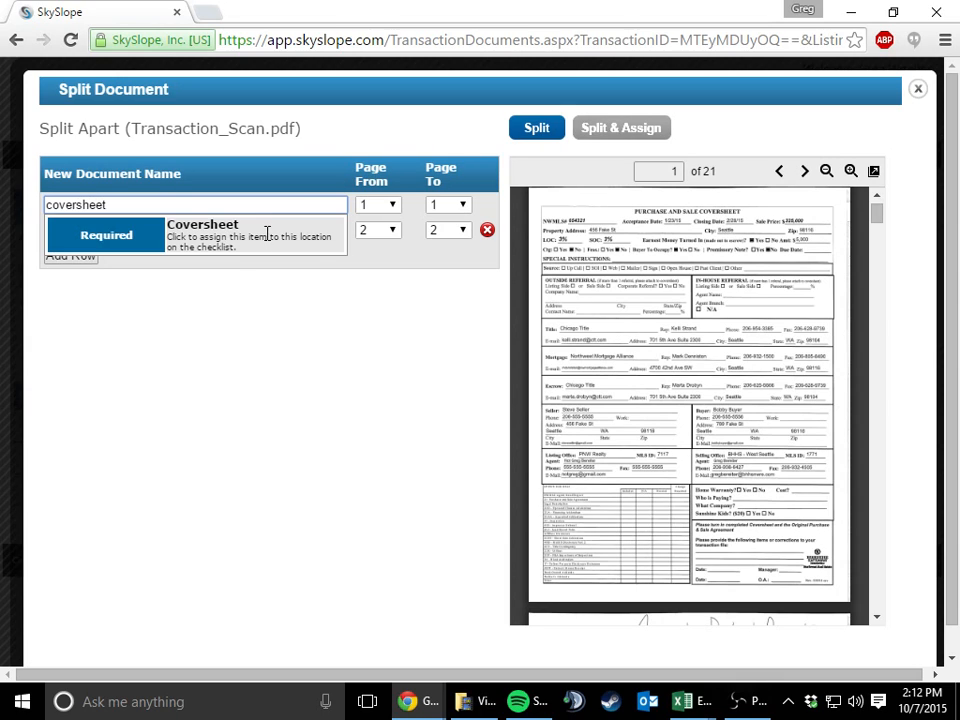
text(eet)
click(267, 234)
Match page 2 of the scan, the agent detail report, to the NWMLS Printout checklist item
click(804, 171)
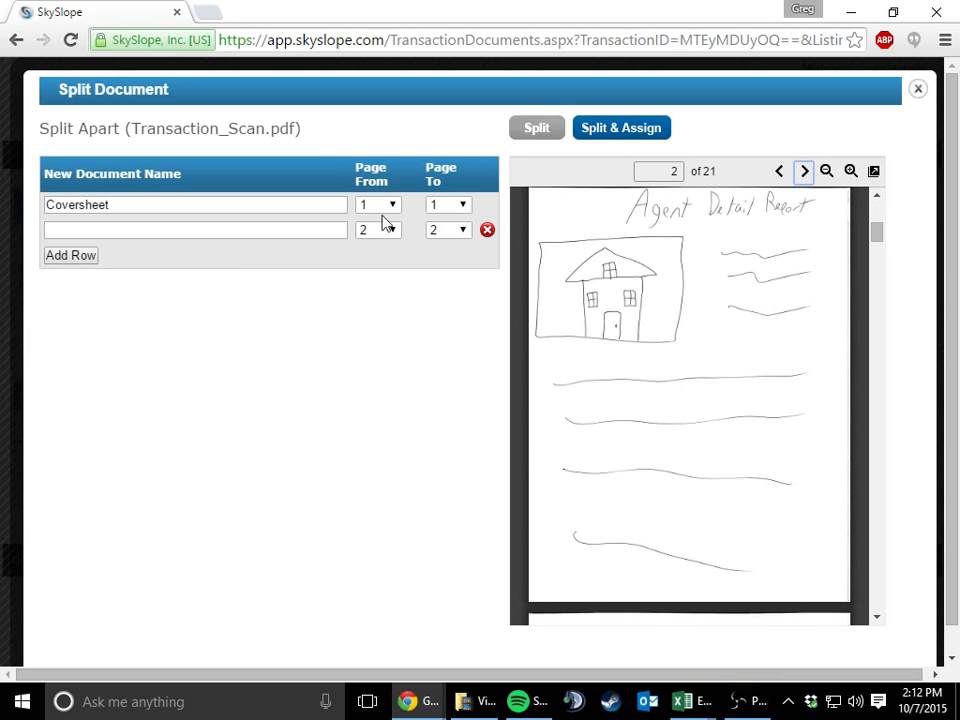
click(320, 229)
text(s)
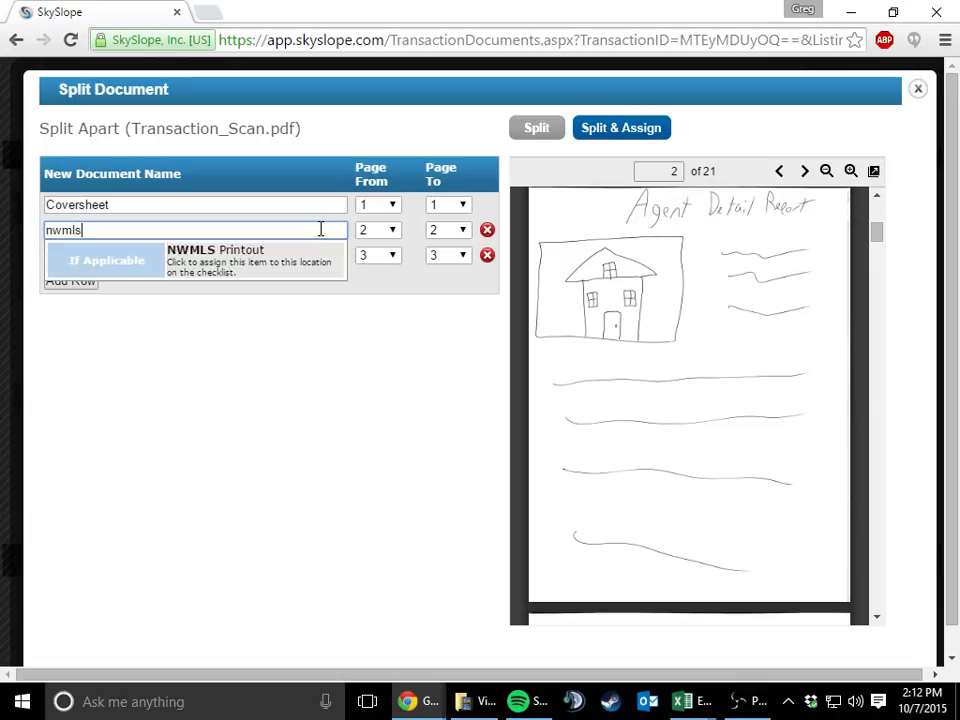
click(306, 253)
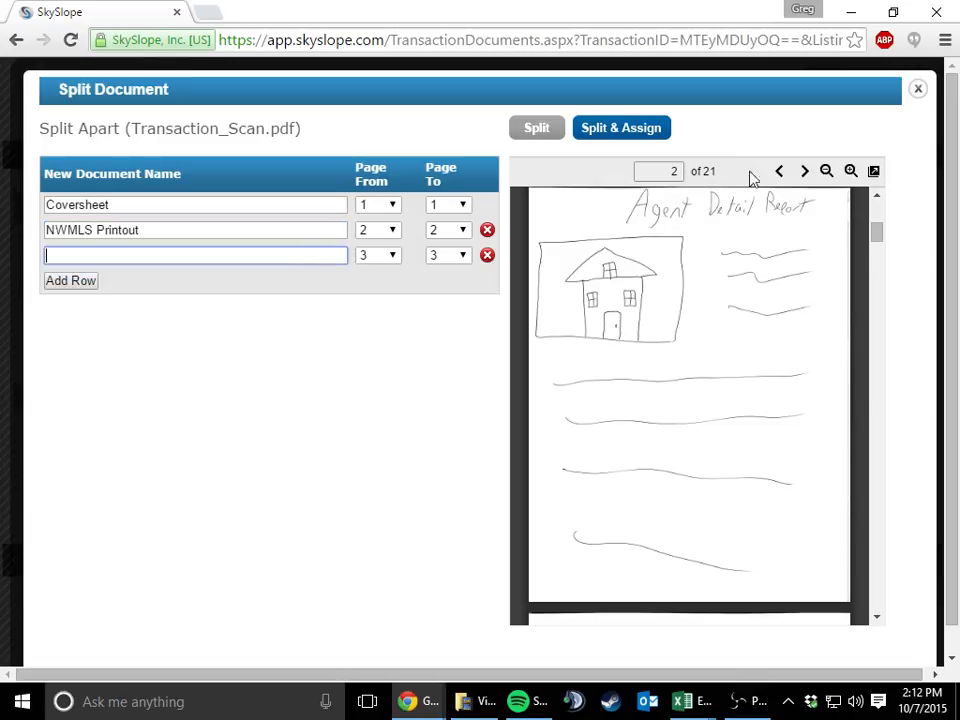
Match the agreement on pages 3 to 7 to the Purchase and Sale checklist item and check its page range in the preview
click(804, 171)
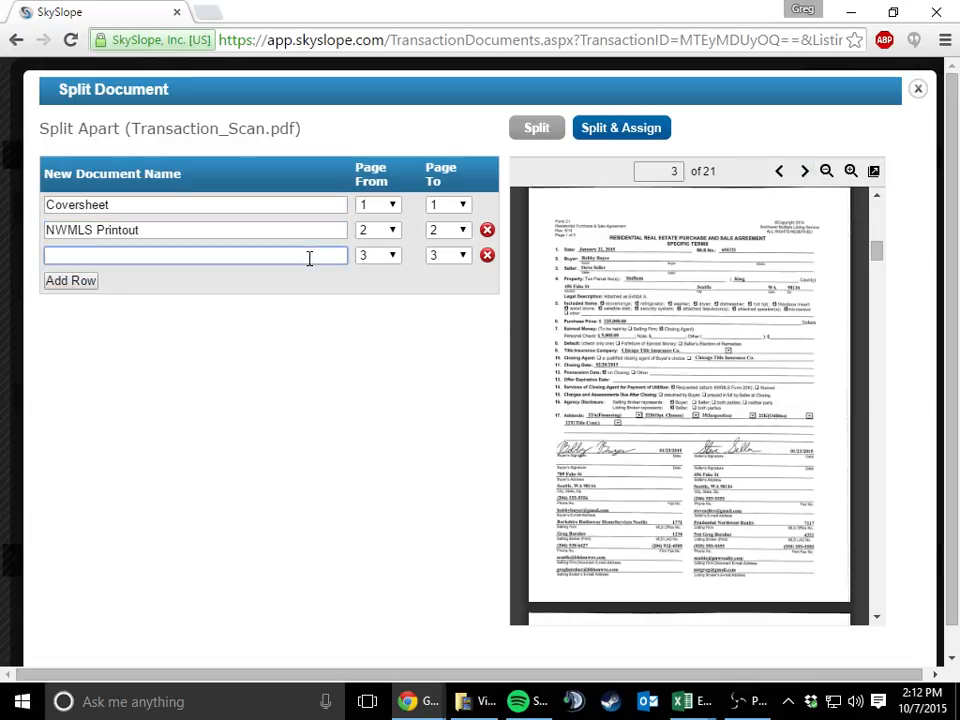
text(purchase)
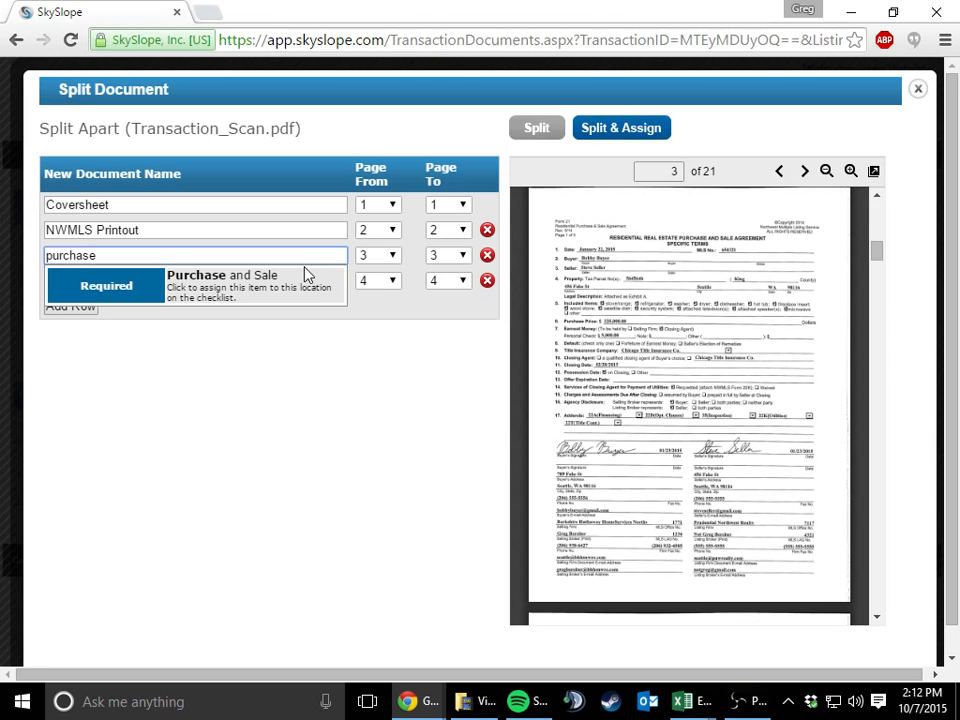
click(306, 274)
click(452, 258)
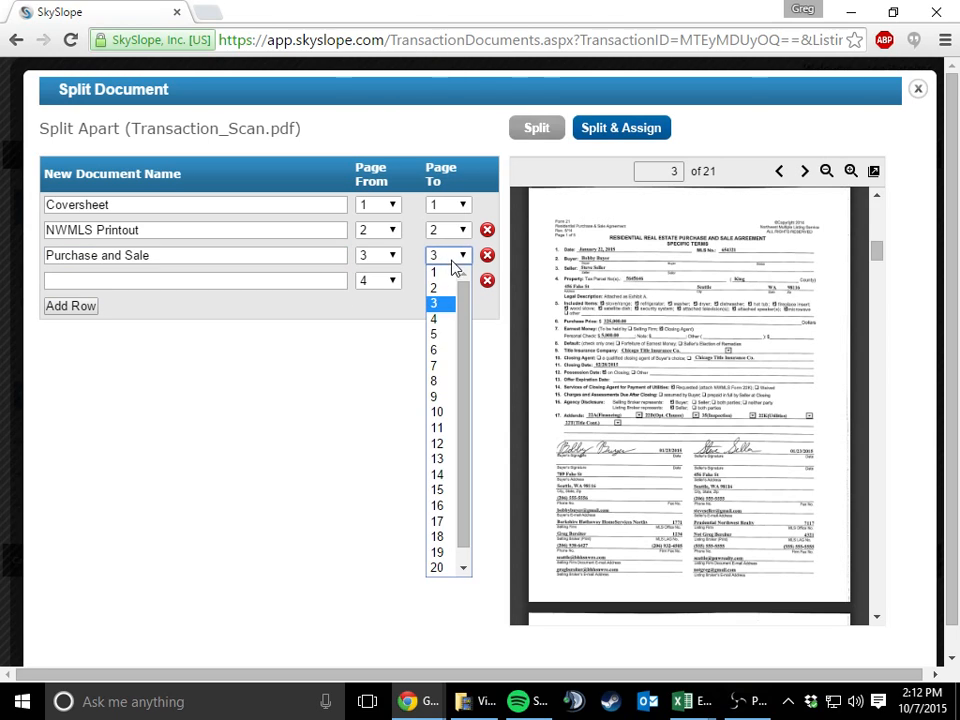
click(440, 366)
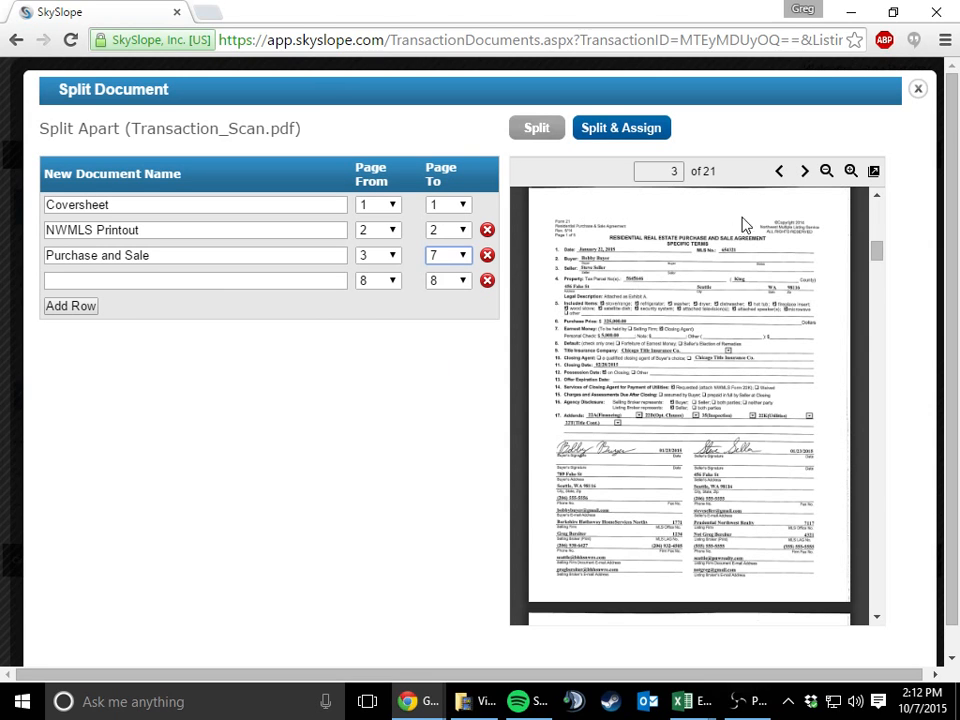
click(806, 173)
click(804, 172)
click(804, 172)
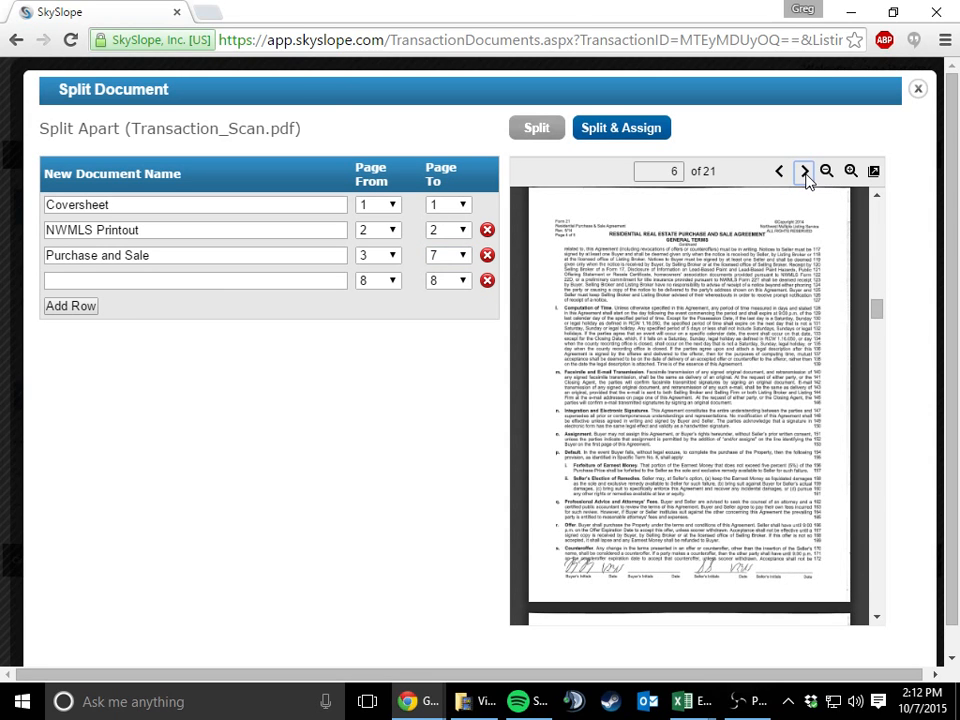
click(804, 172)
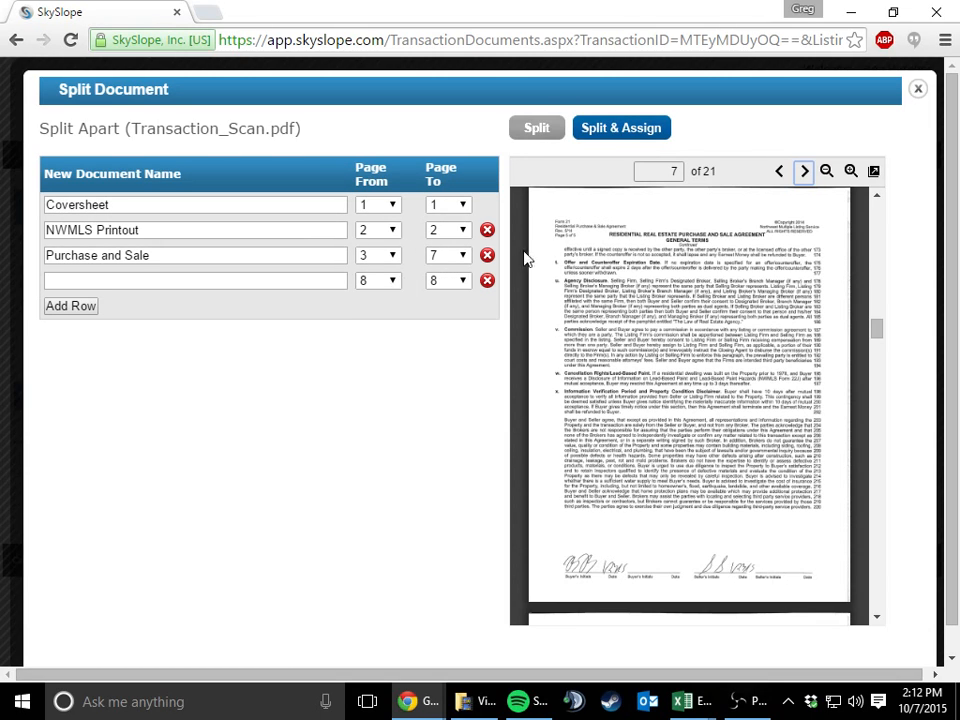
Match page 8, Exhibit A, to the Legal Description checklist item
click(803, 172)
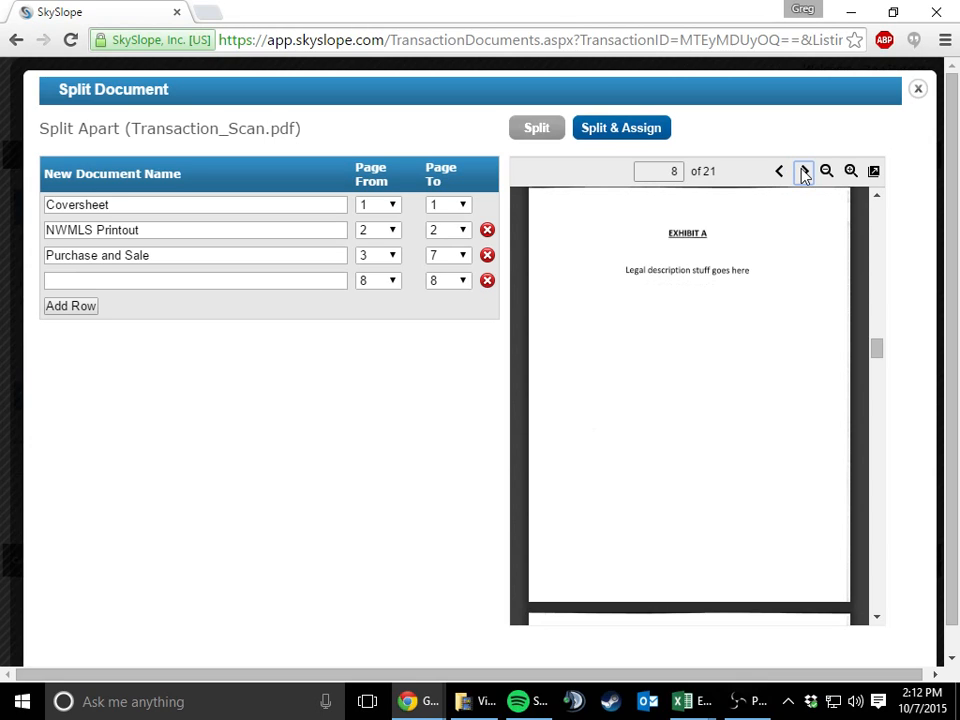
click(309, 283)
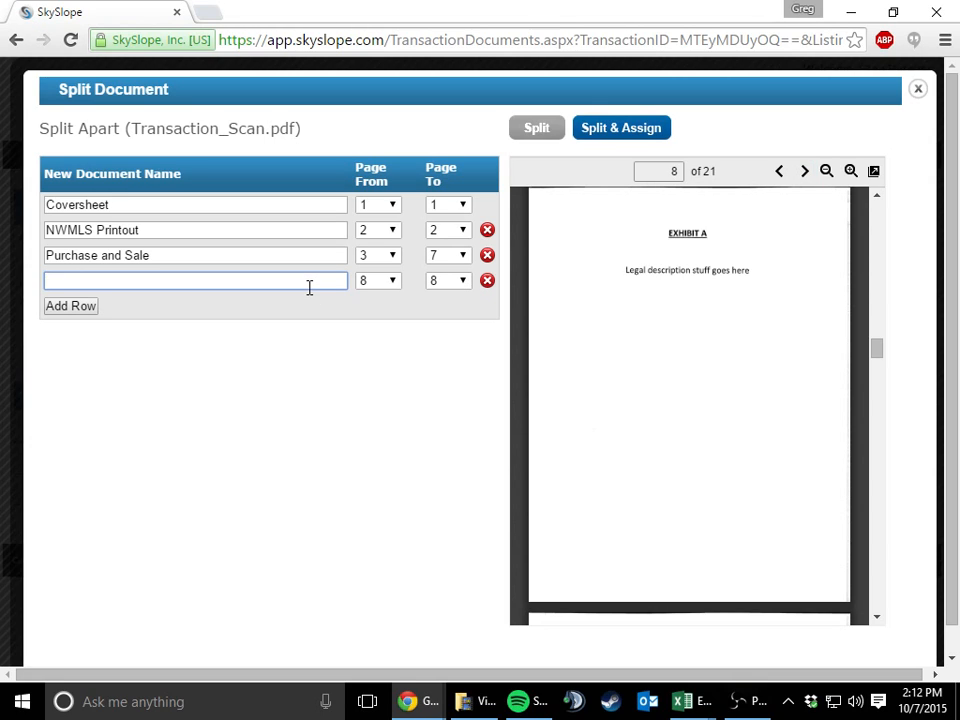
text(legal)
click(304, 306)
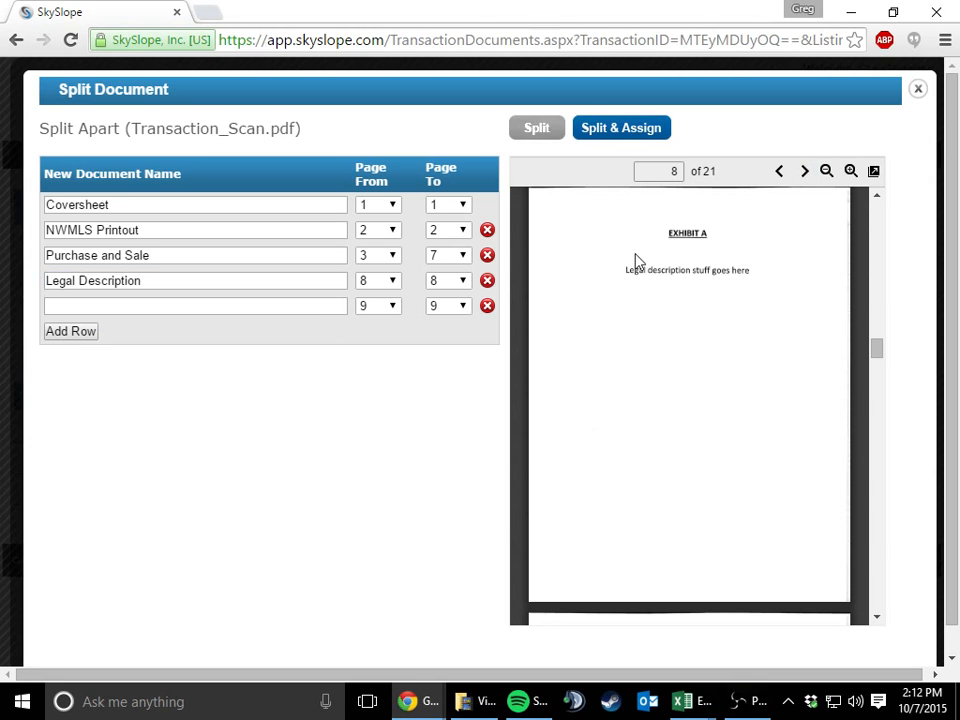
Match pages 9 to 10 to the Optional Clauses - 22D checklist item
click(805, 174)
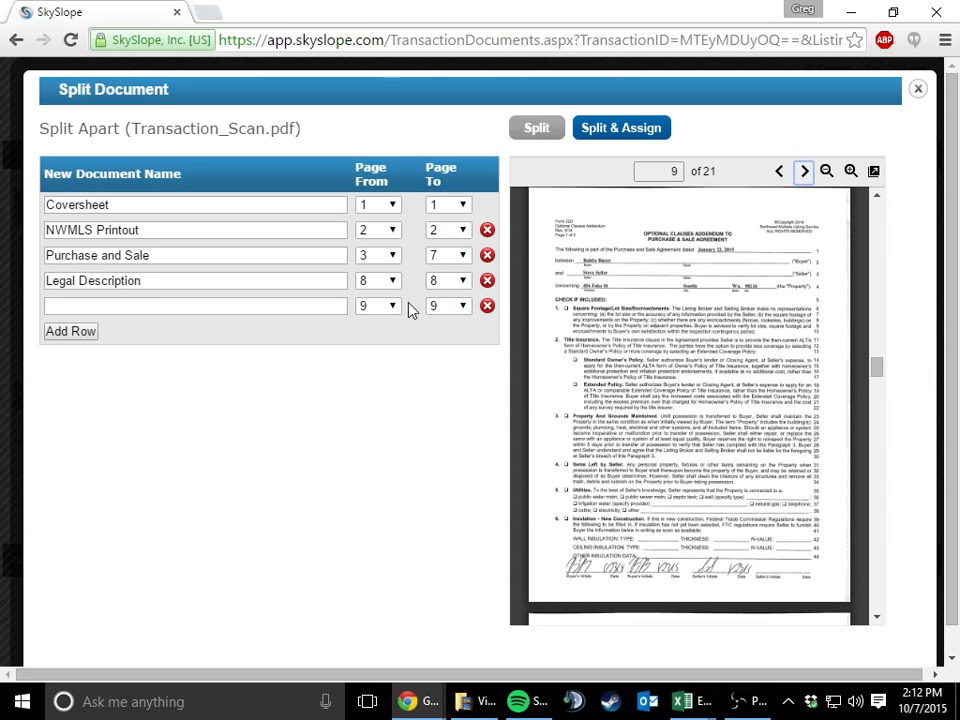
click(314, 307)
text(22)
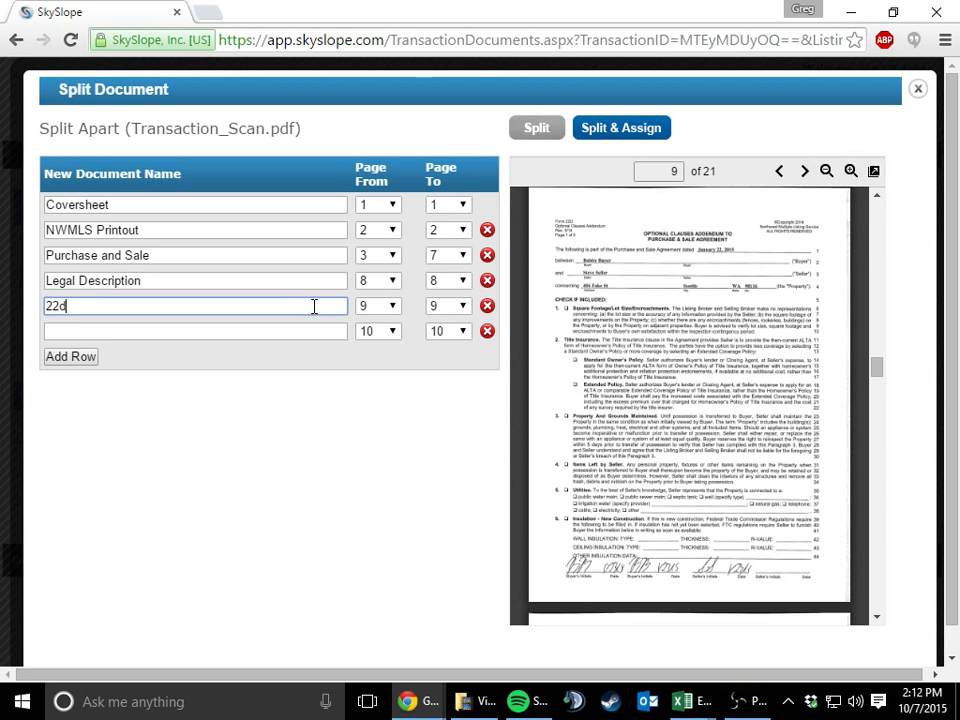
text(d)
click(320, 326)
click(450, 307)
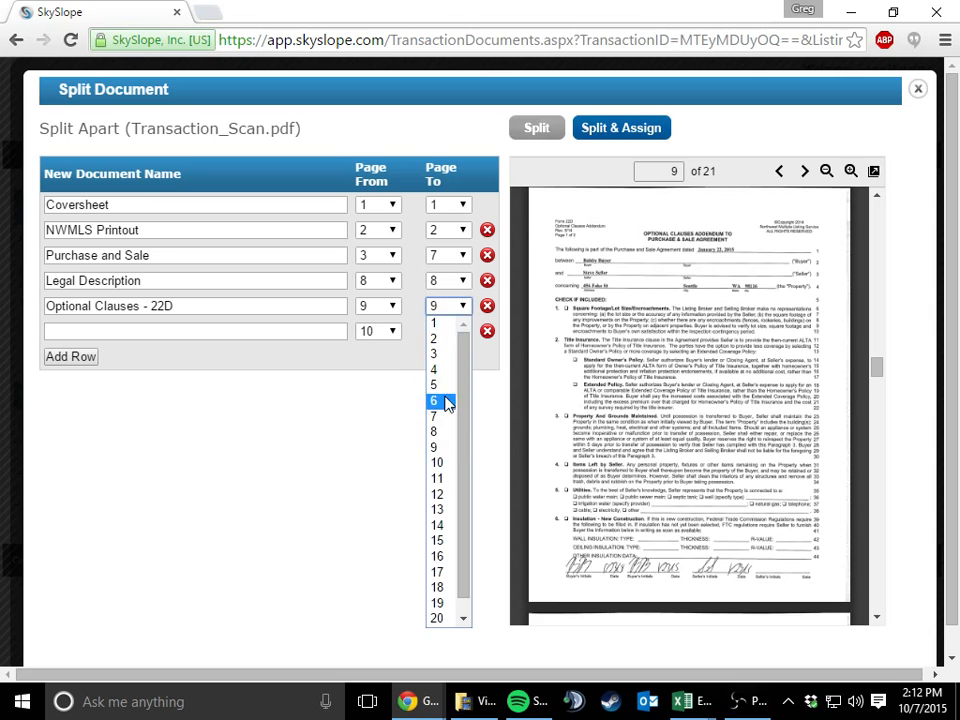
click(439, 462)
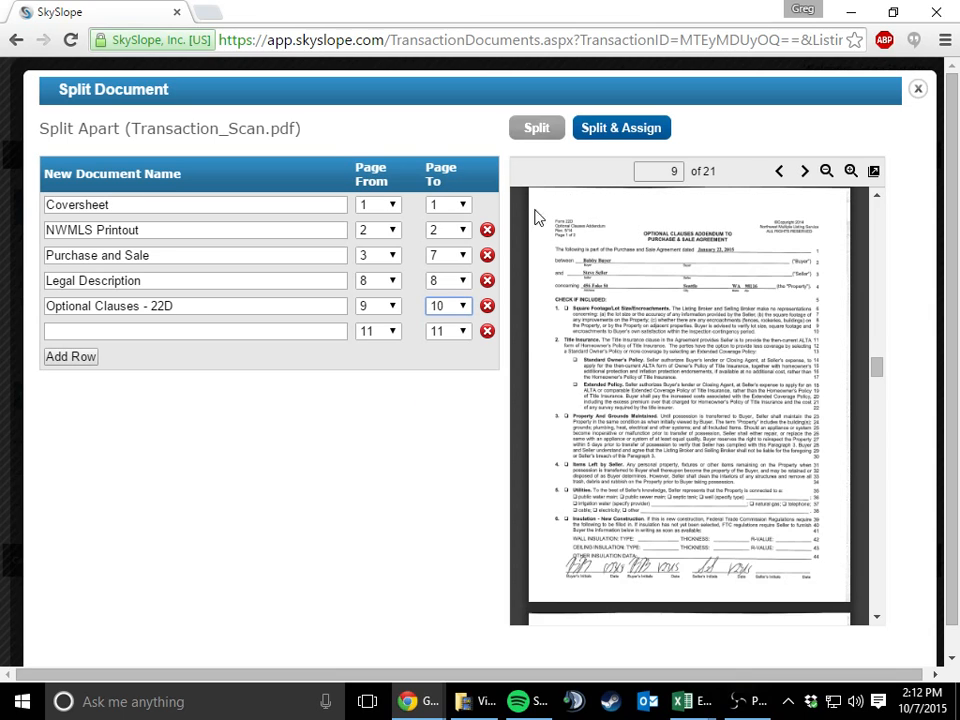
Name page 11 as 22AR without a checklist match, and split and assign all the listed documents
click(293, 330)
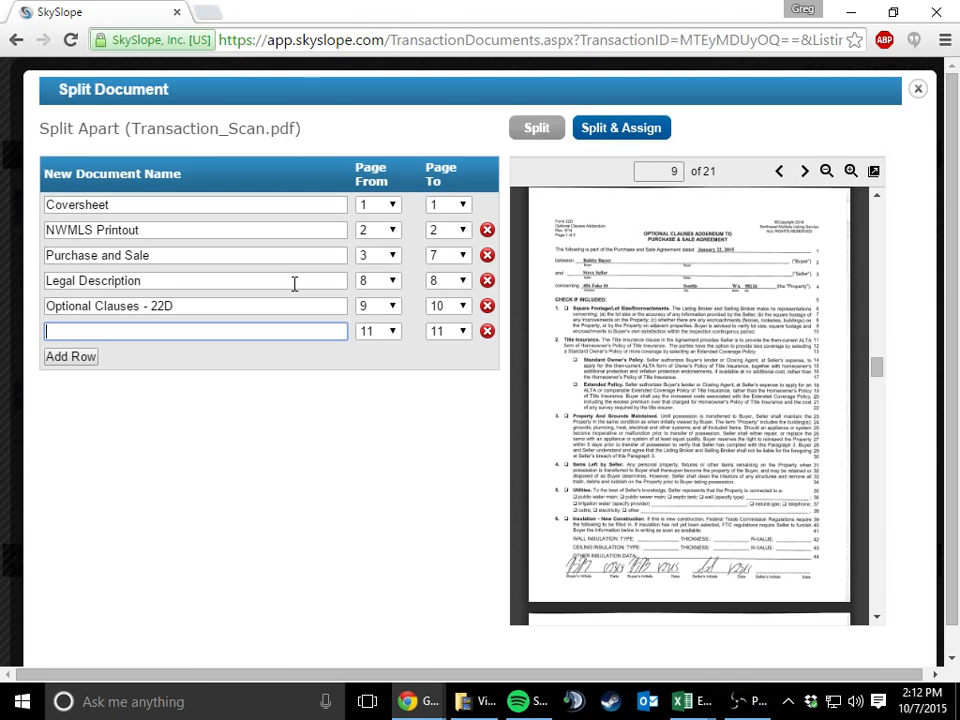
text(22)
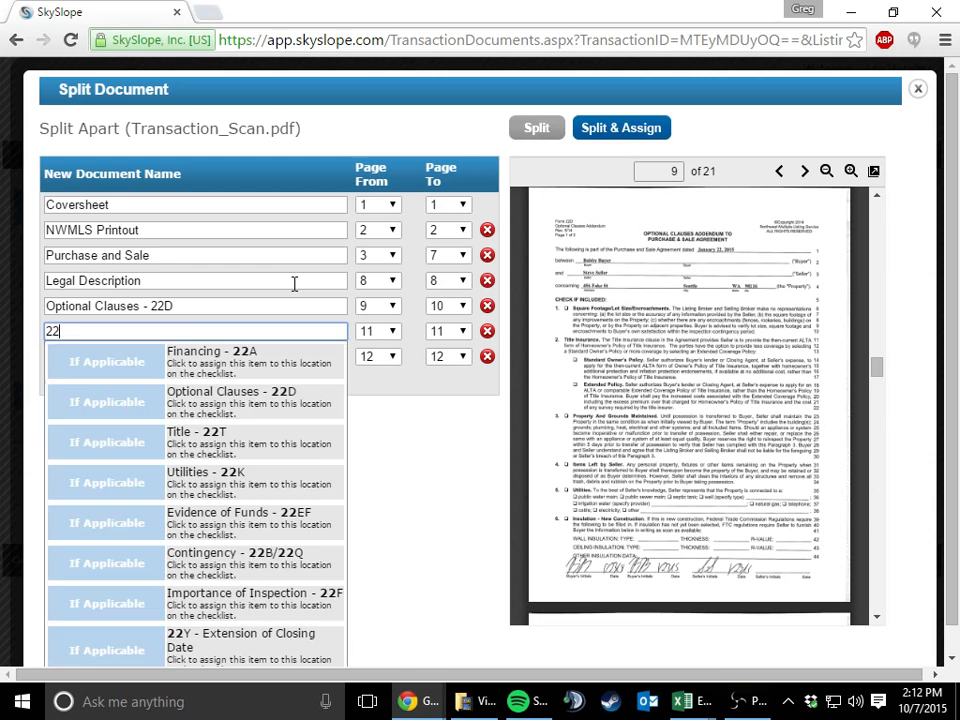
text(ar)
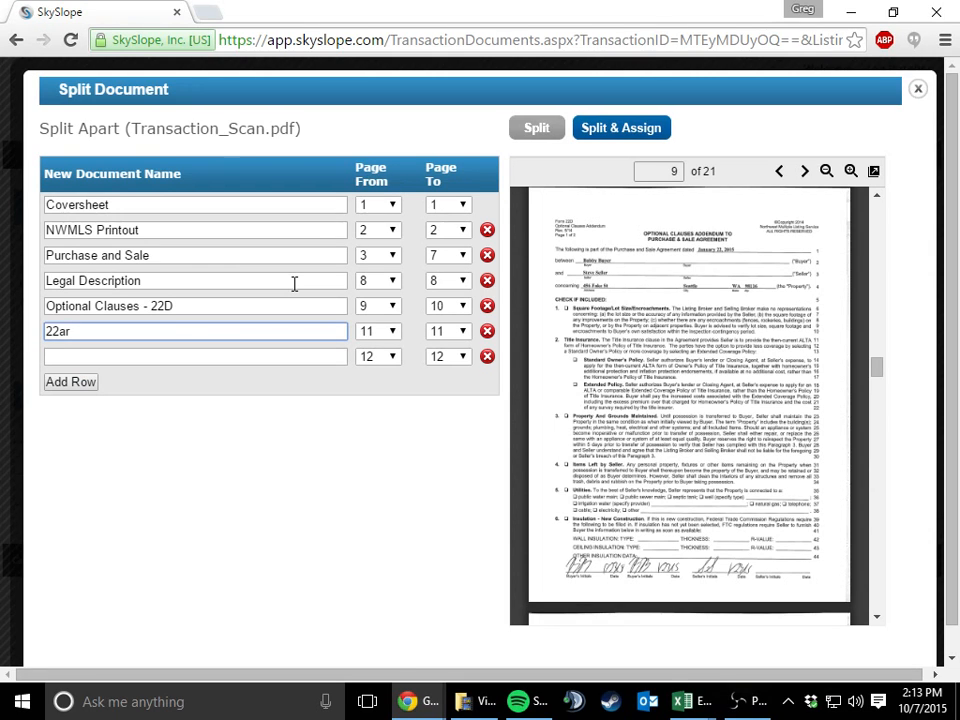
key(BackSpace)
key(BackSpace)
key(BackSpace)
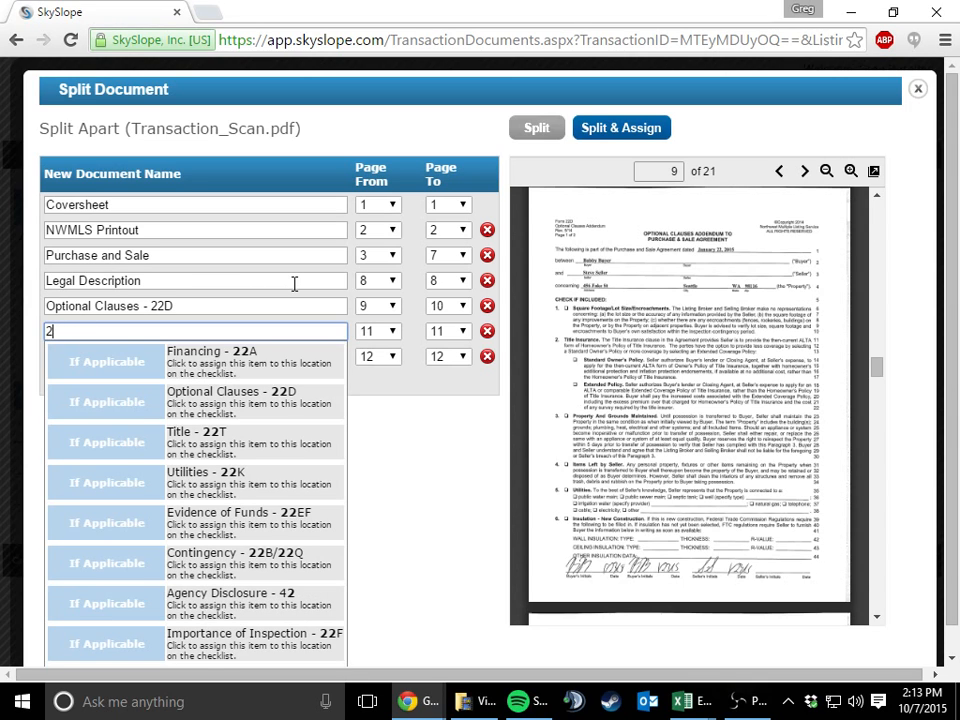
text(AR)
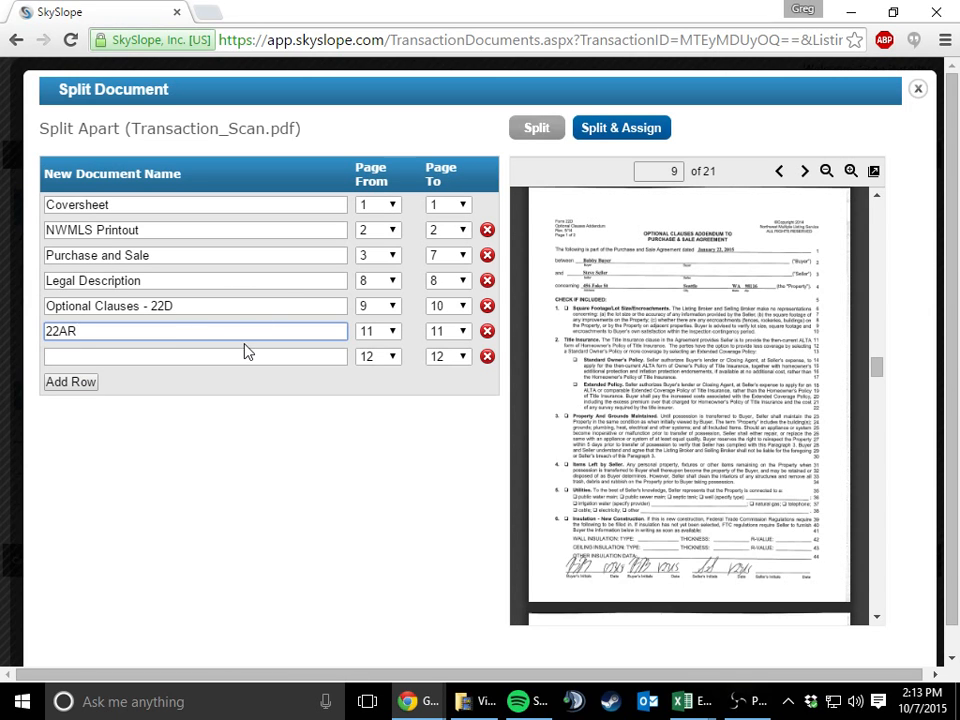
click(597, 145)
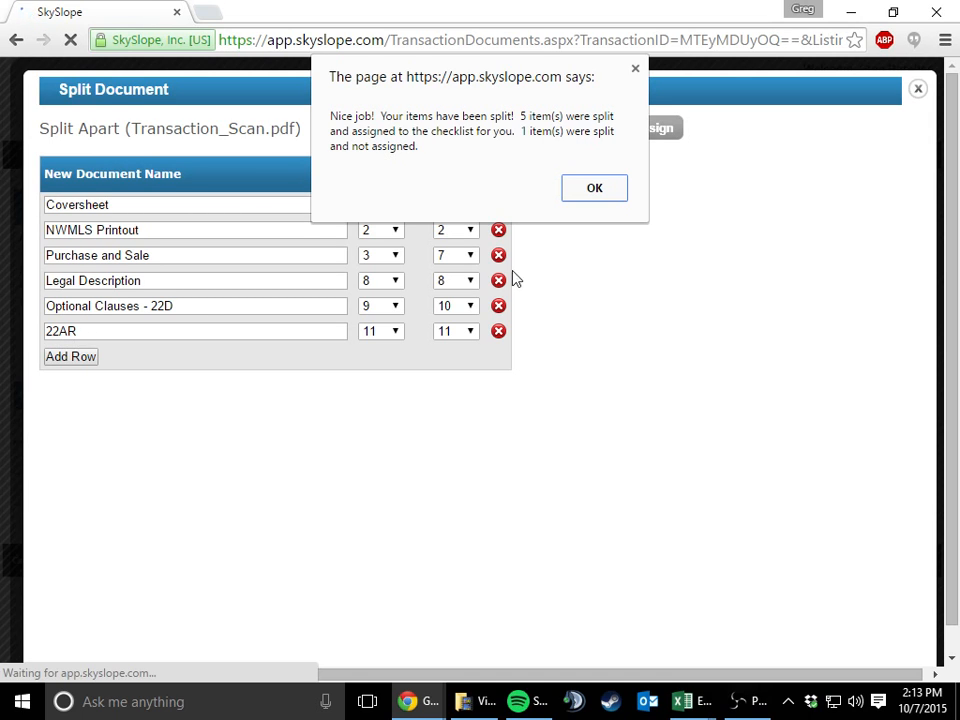
click(596, 199)
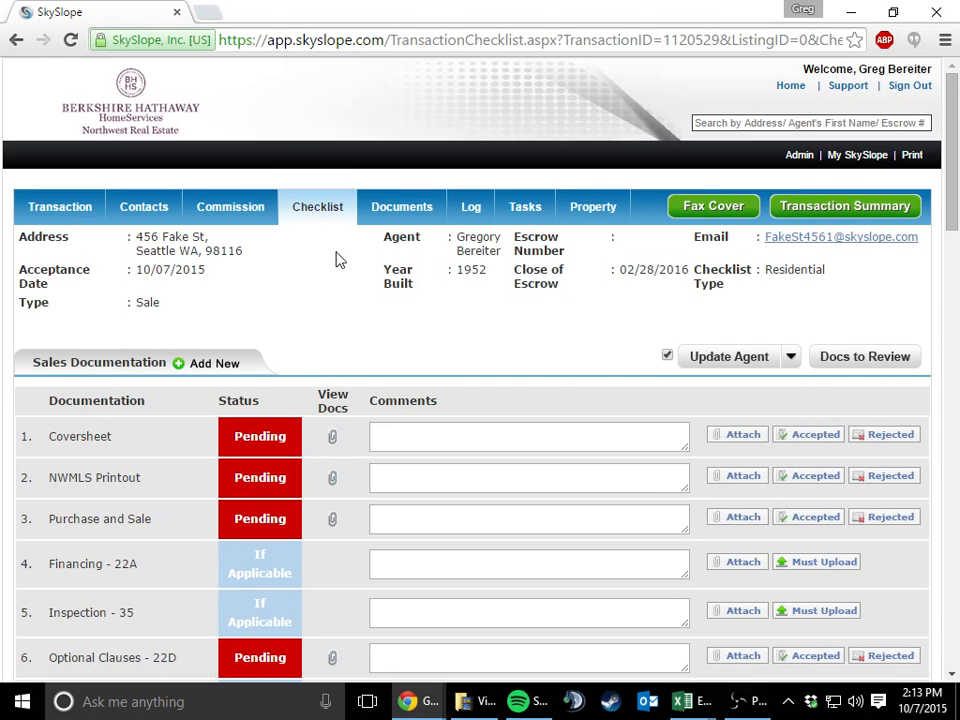
Review the Sales Documentation and Disclosure Documentation checklists for the status of each item
scroll(336, 259, down, 5)
scroll(336, 259, down, 4)
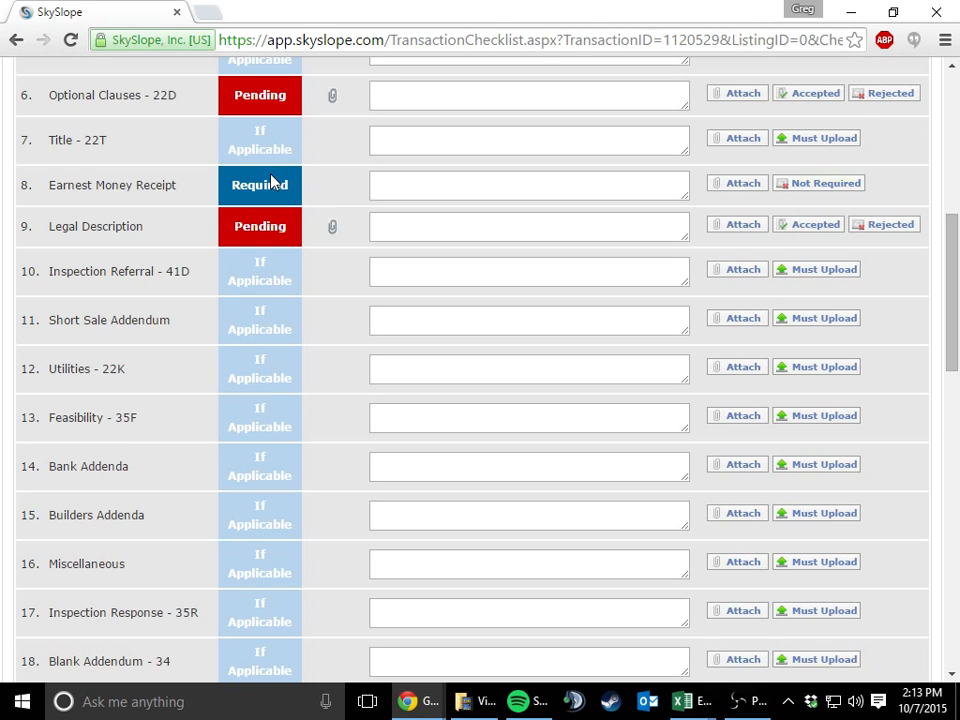
scroll(291, 256, down, 1)
scroll(291, 256, up, 1)
scroll(333, 279, up, 1)
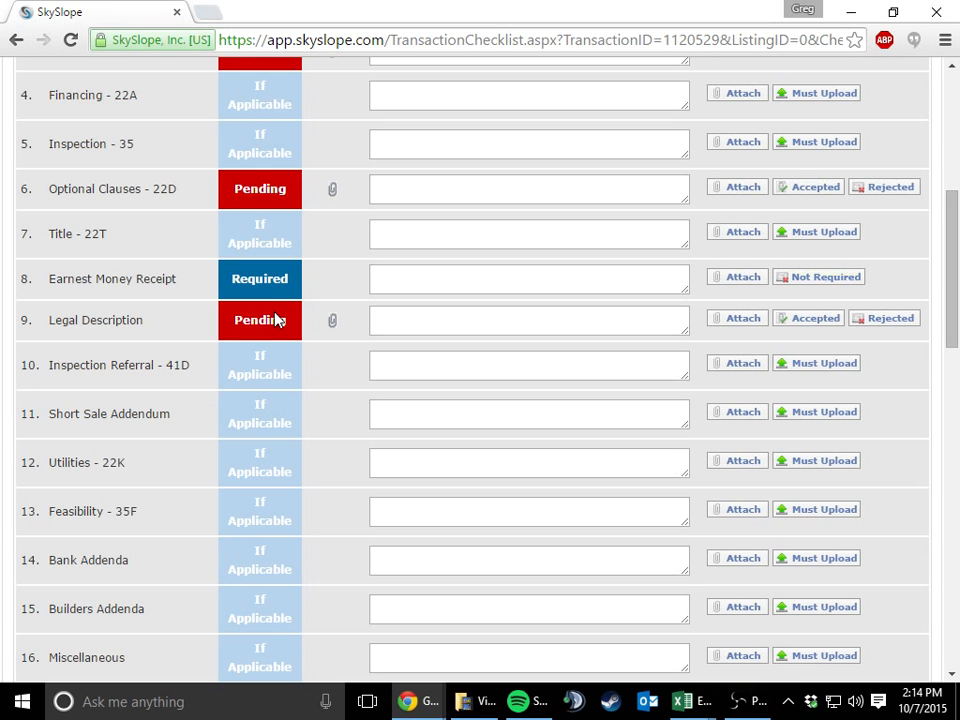
scroll(379, 272, down, 2)
scroll(379, 272, up, 2)
scroll(250, 230, down, 2)
scroll(250, 230, down, 3)
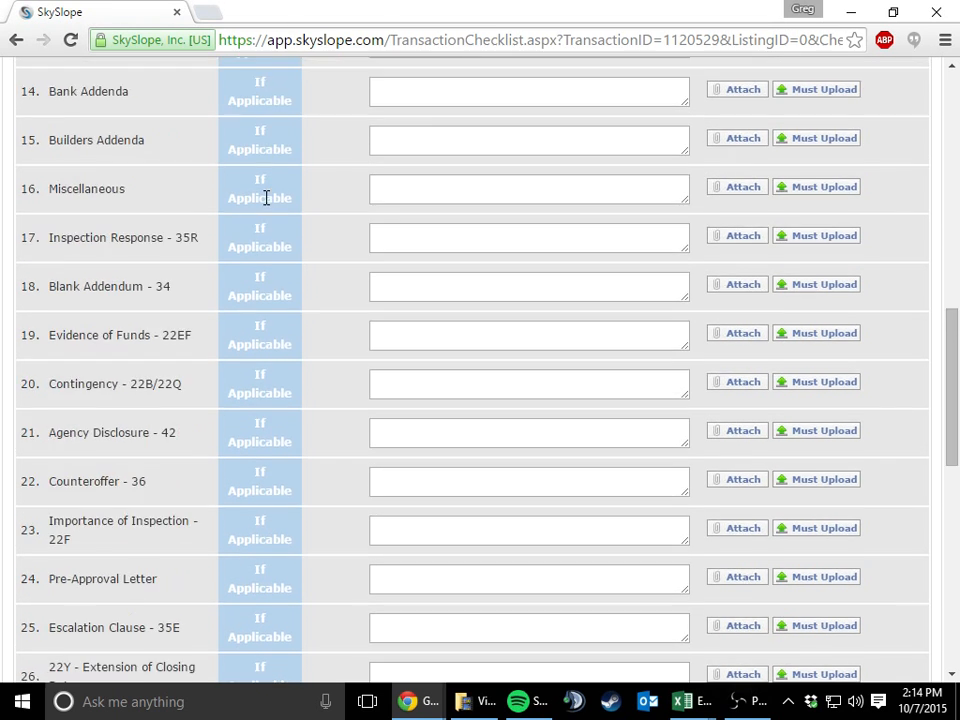
scroll(265, 200, down, 7)
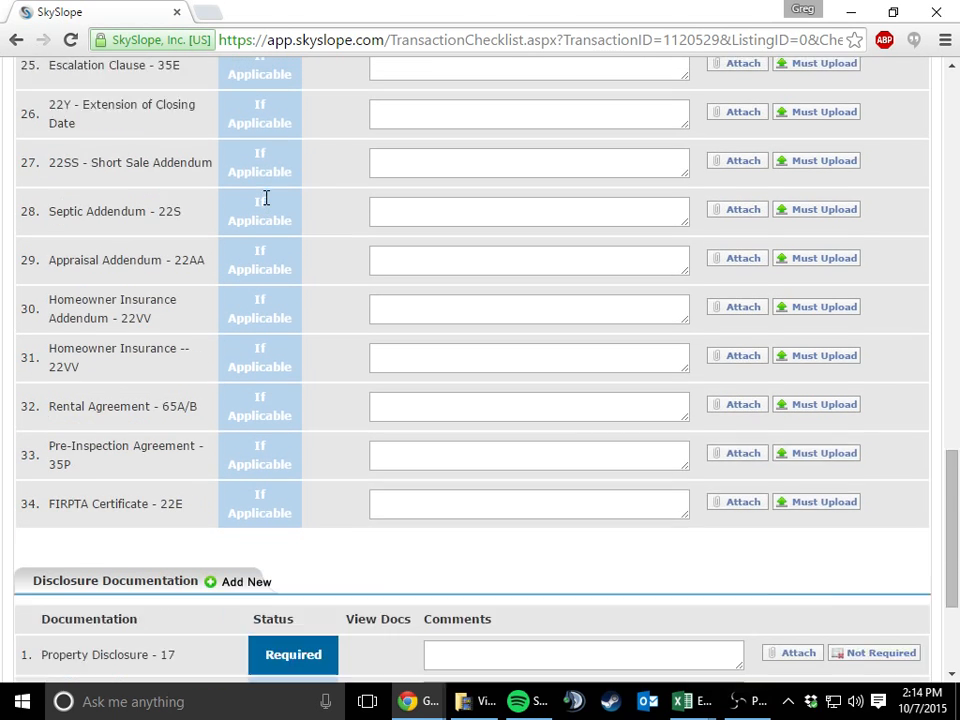
scroll(265, 205, down, 2)
scroll(265, 205, up, 15)
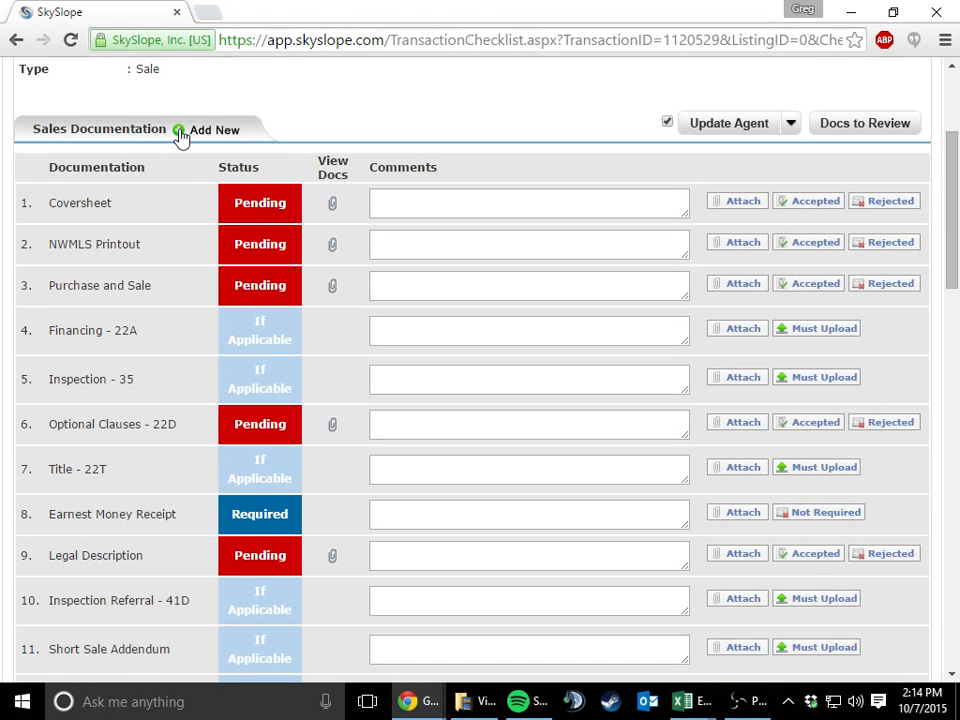
Add a new item named 22AR to the Sales Documentation checklist, dismissing the file-saving dialog
scroll(193, 262, down, 9)
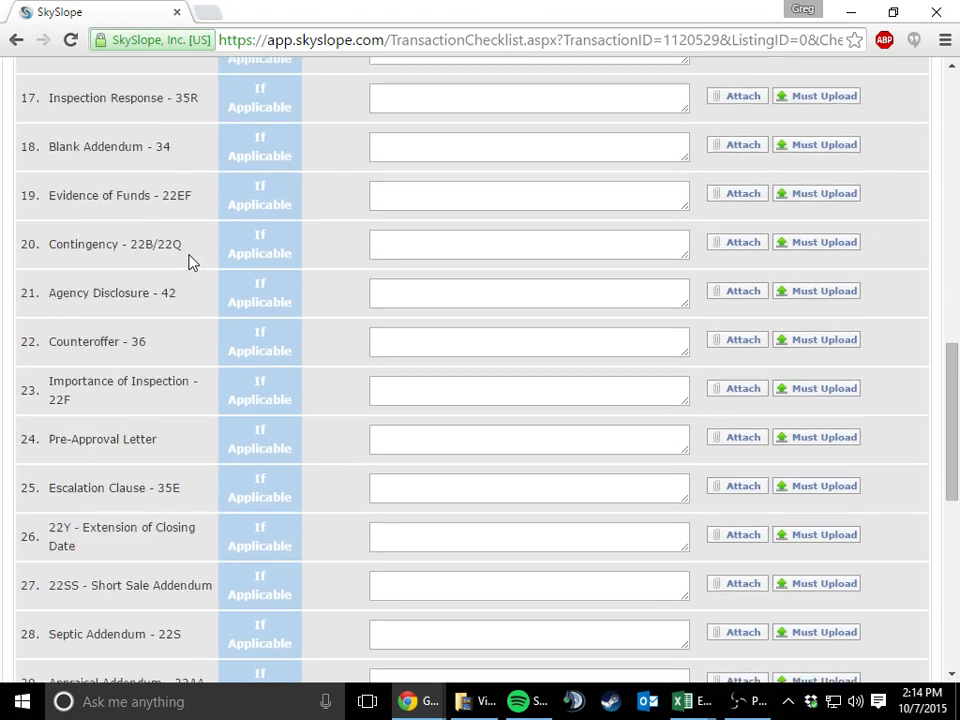
scroll(193, 262, up, 10)
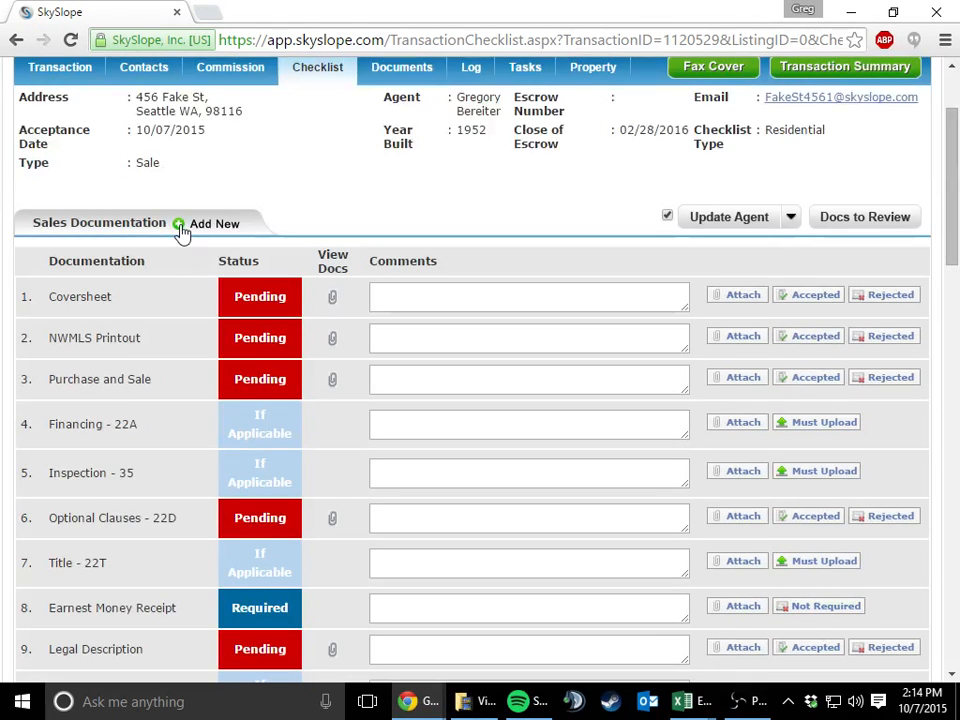
click(208, 224)
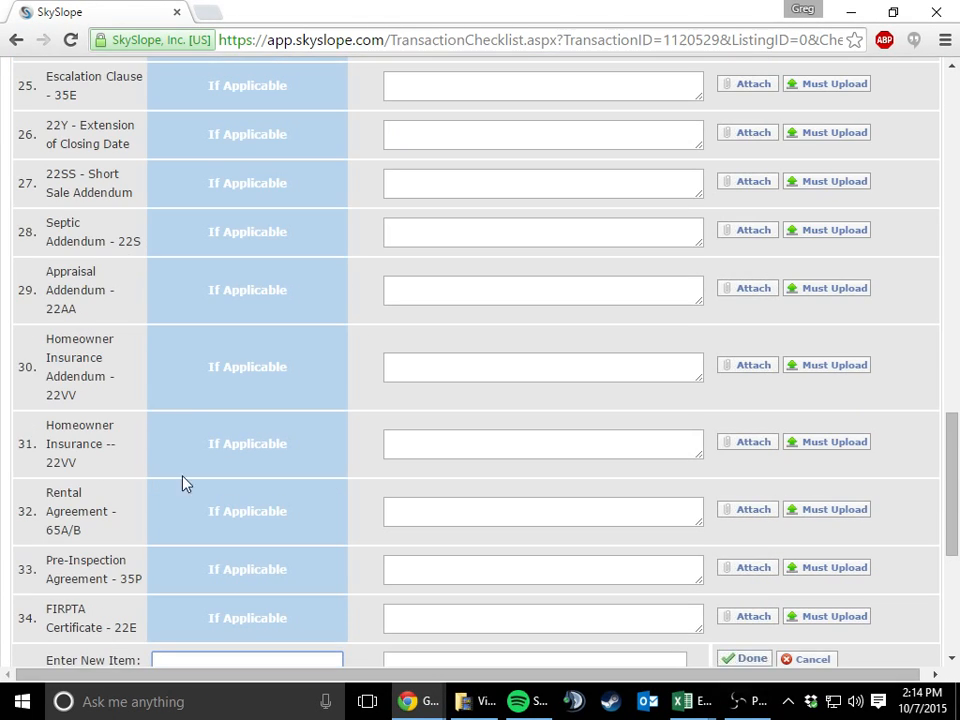
scroll(170, 500, down, 2)
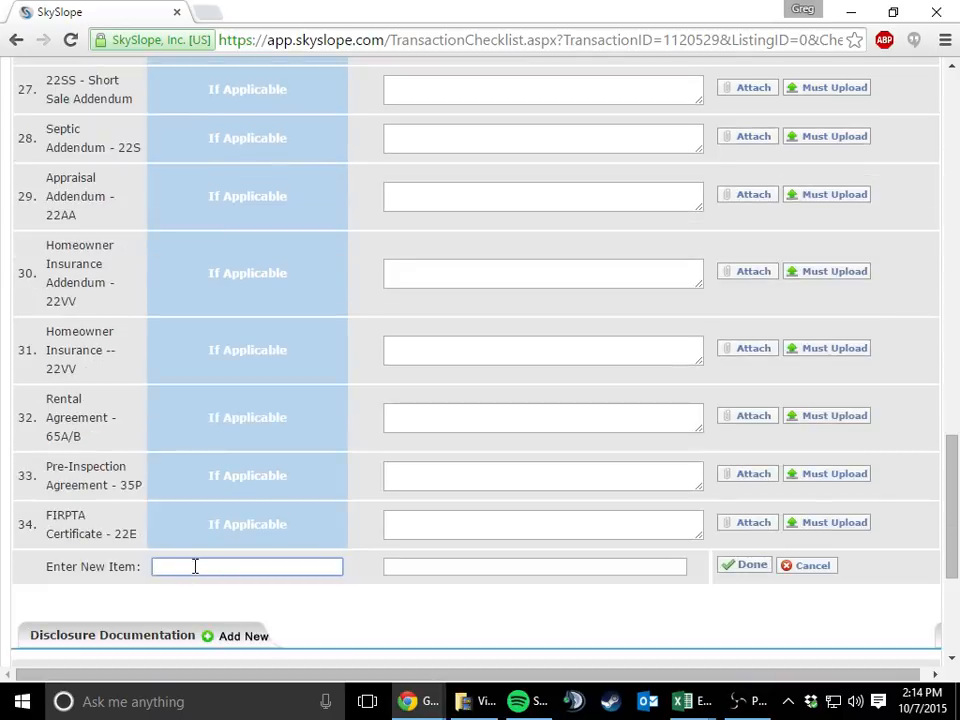
text(22AR)
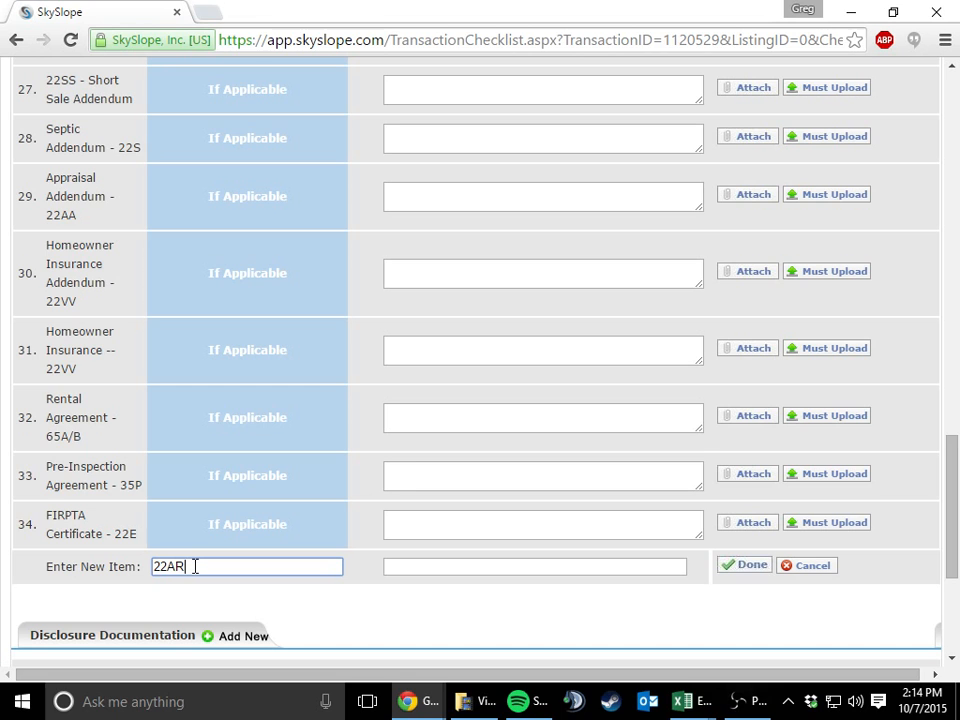
key(Return)
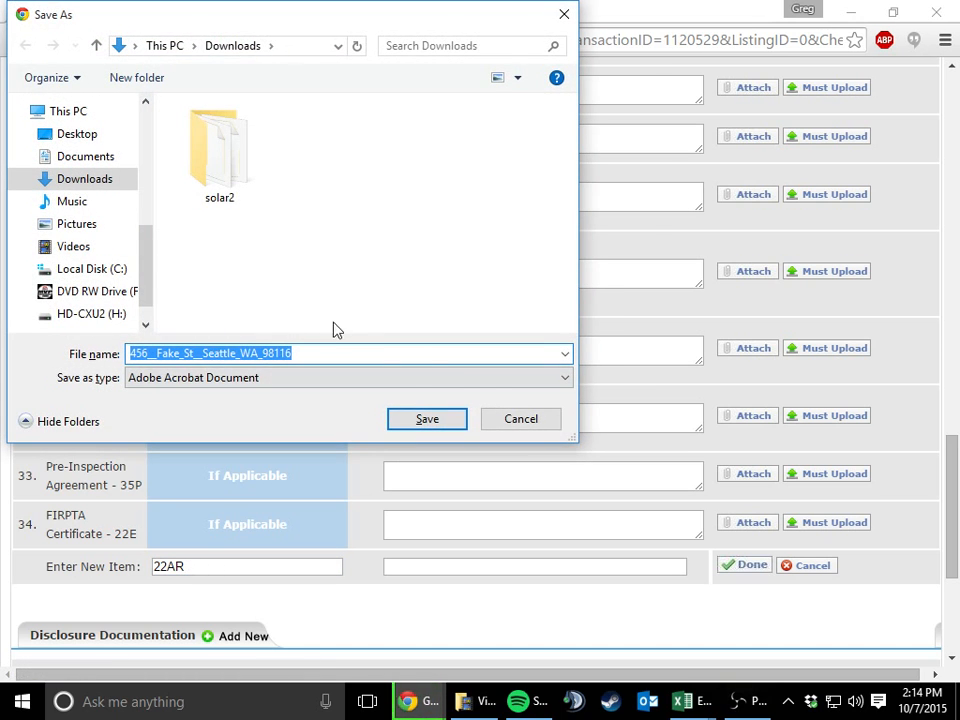
click(506, 420)
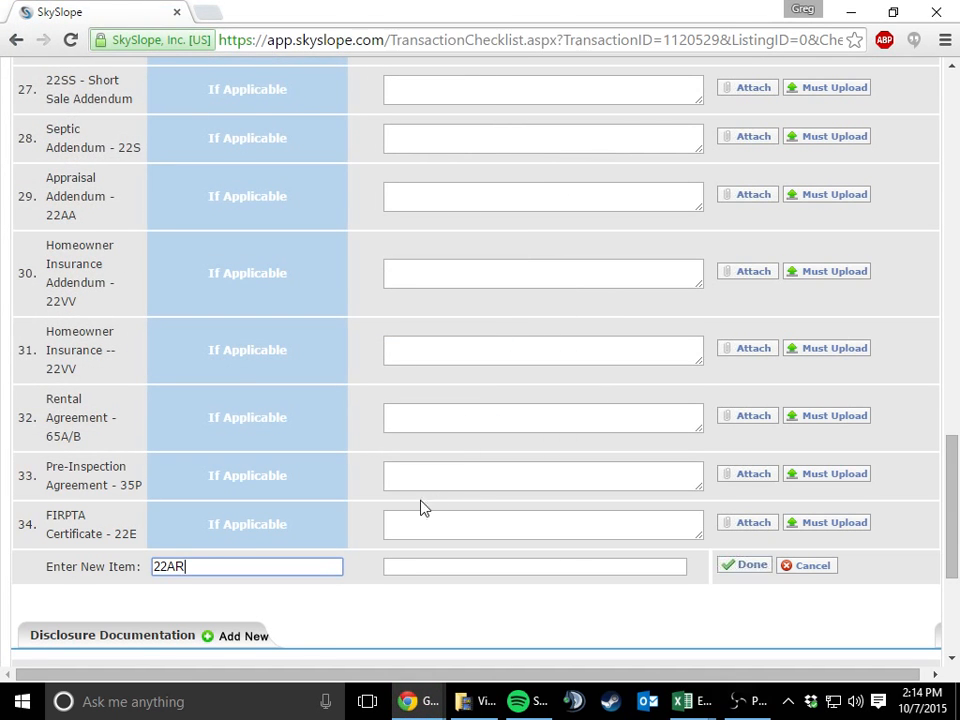
click(748, 568)
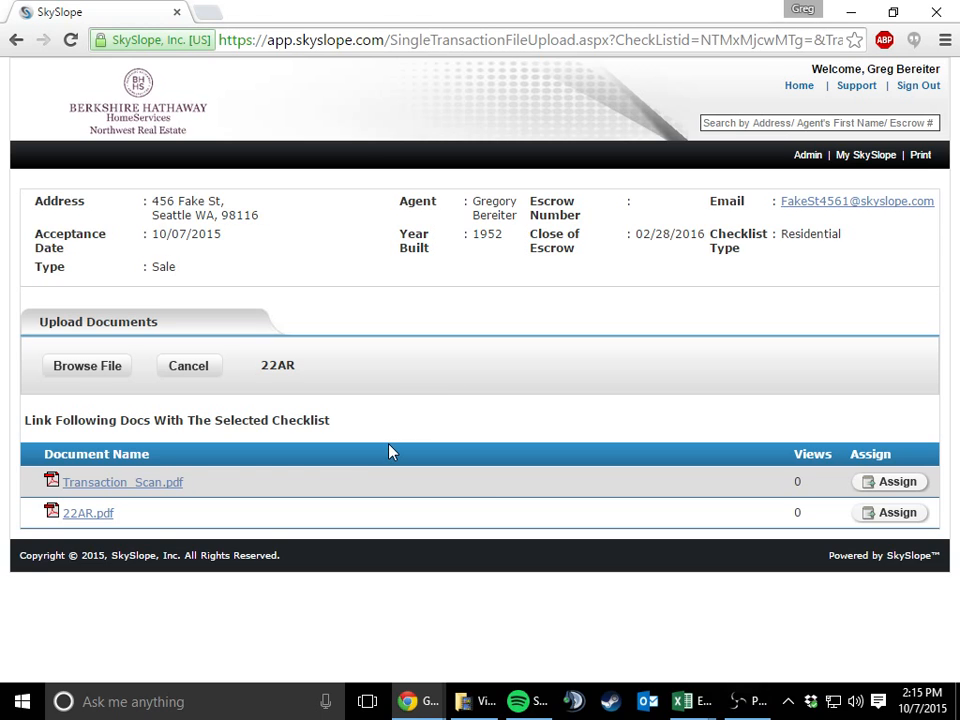
Assign 22AR.pdf to the 22AR checklist item, closing the document preview, and check the item in the Sales Documentation checklist
click(148, 485)
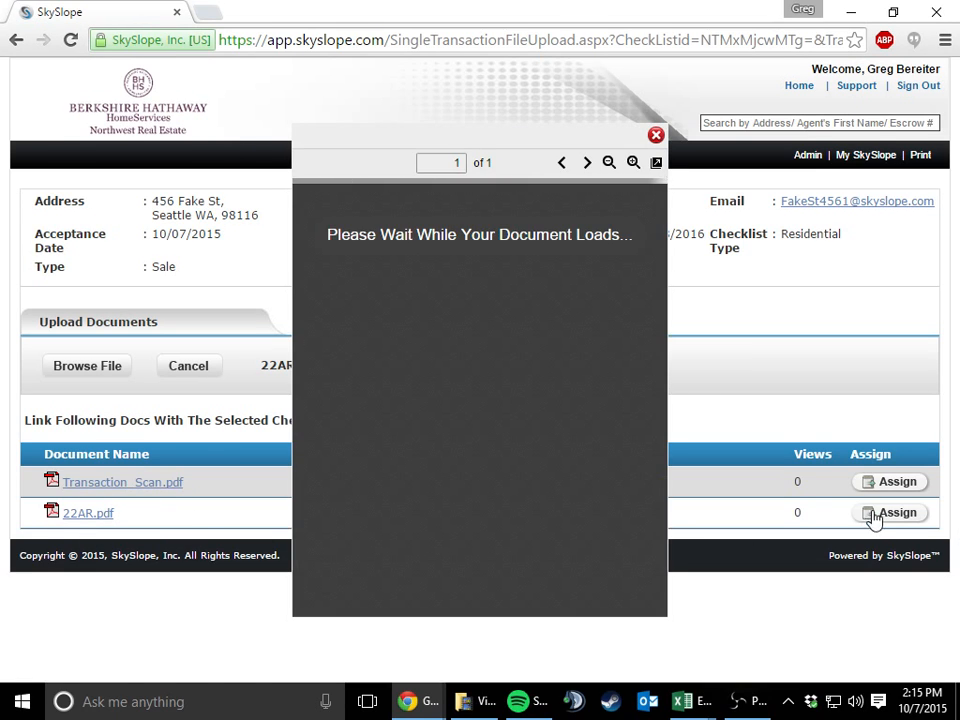
click(656, 136)
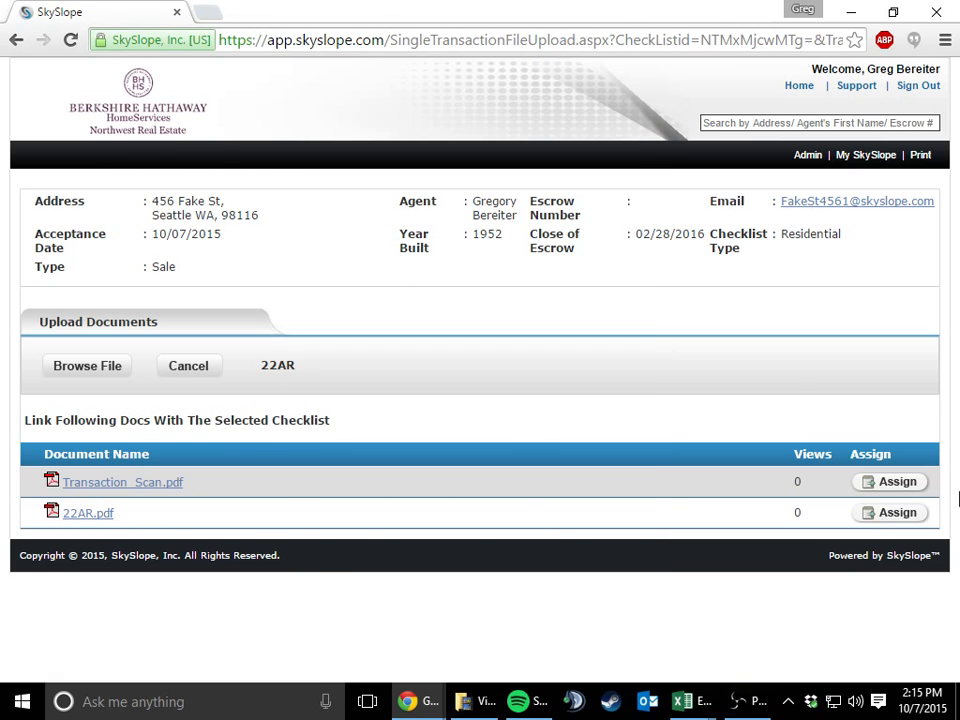
click(890, 514)
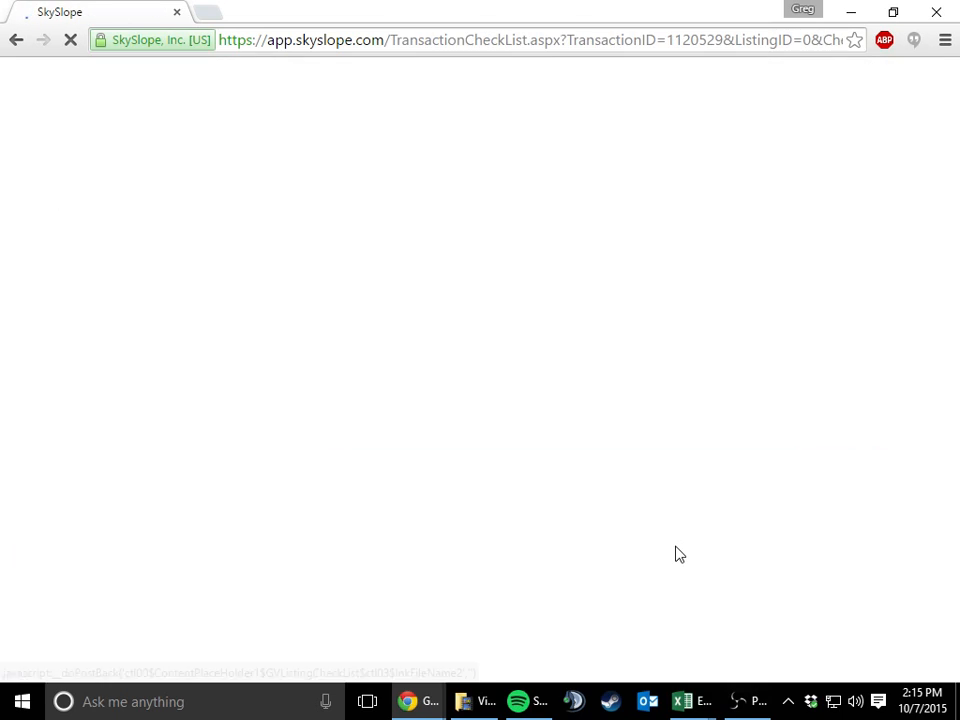
scroll(557, 501, down, 4)
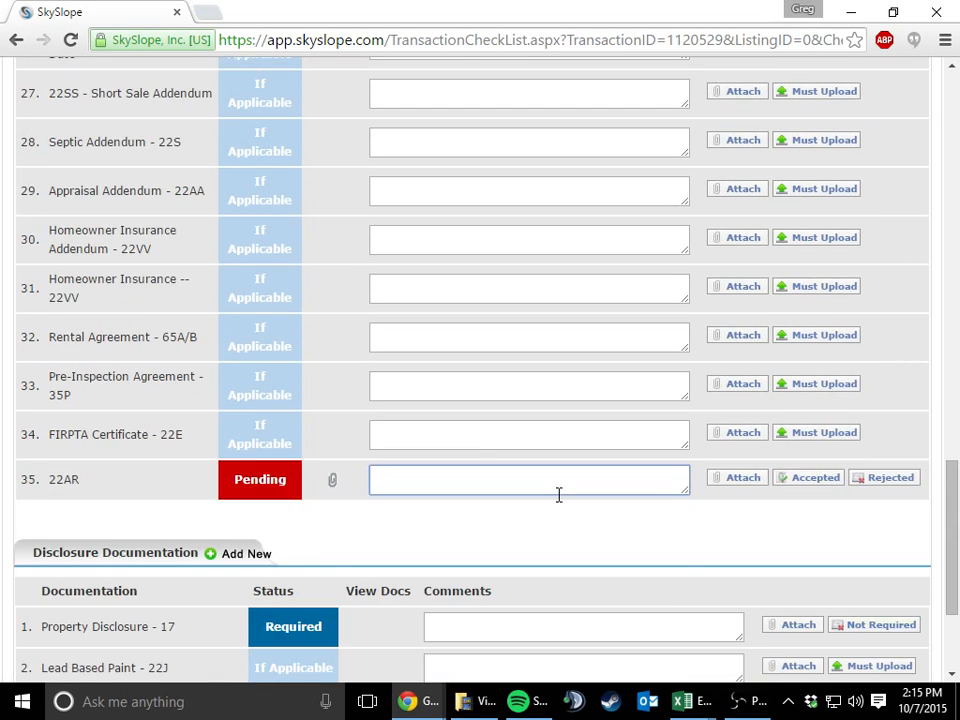
scroll(559, 495, up, 5)
scroll(559, 495, up, 13)
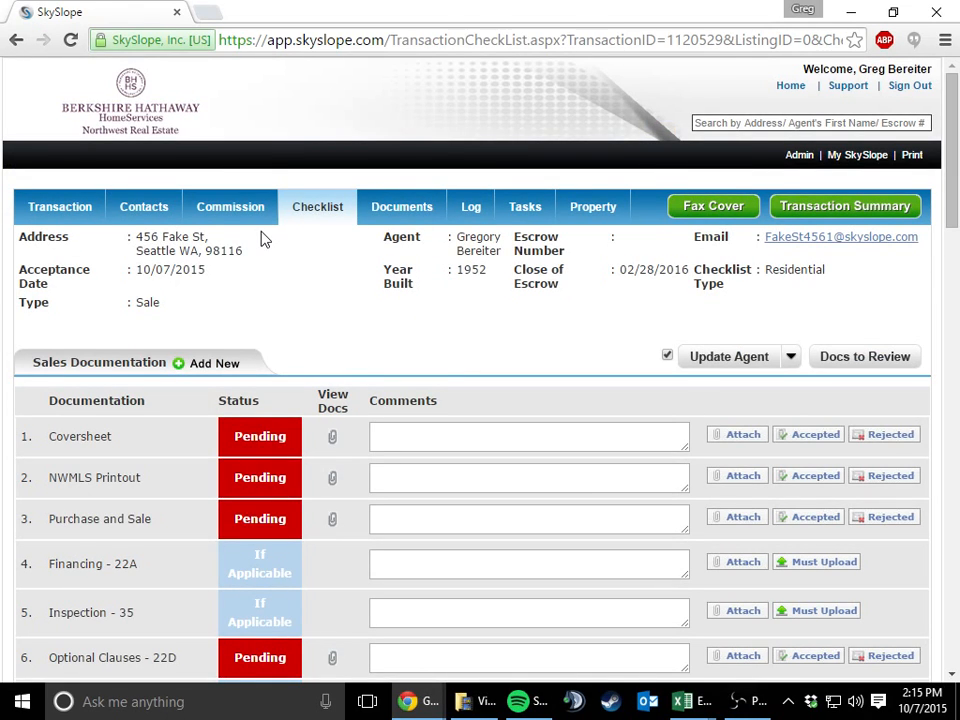
scroll(263, 238, down, 1)
scroll(263, 238, up, 1)
Go to the listings from the home page, find the Fake St listing by searching 123, and open its details
click(100, 137)
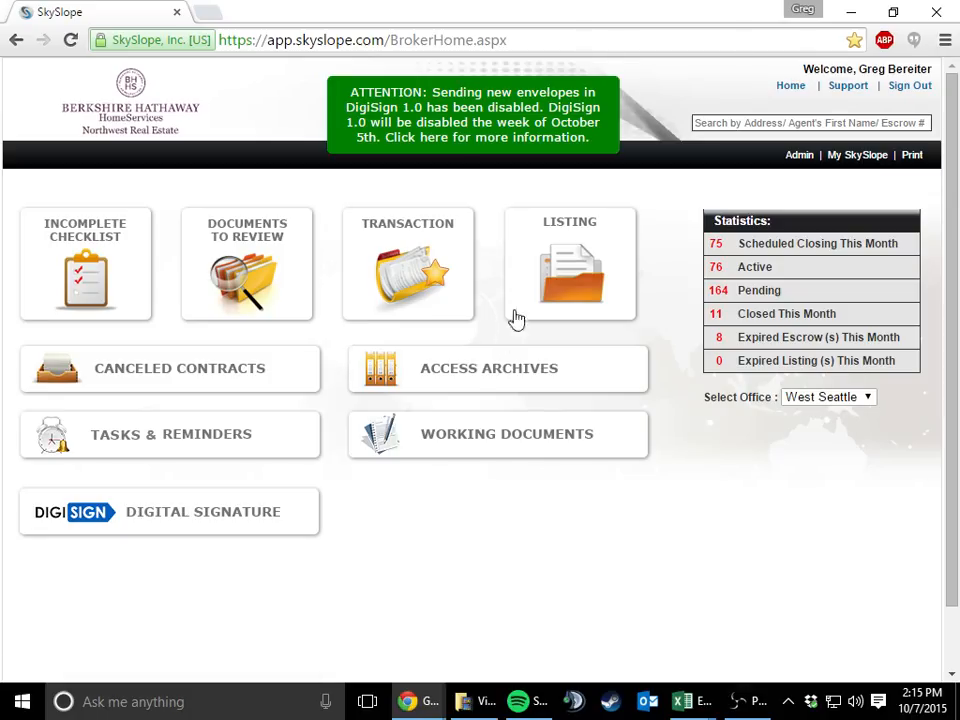
click(540, 275)
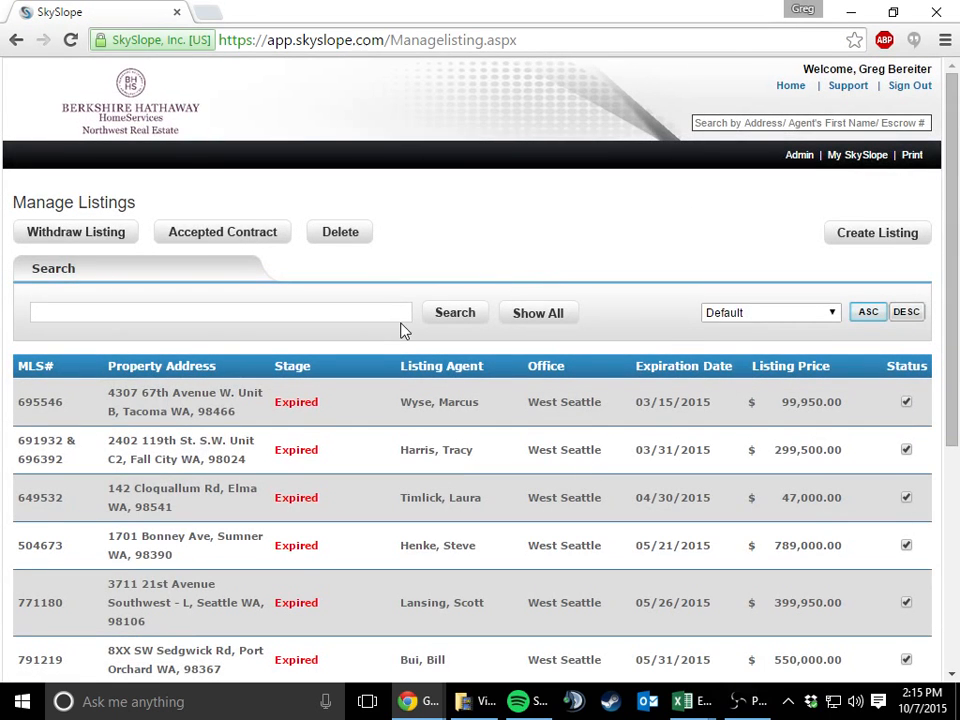
click(397, 316)
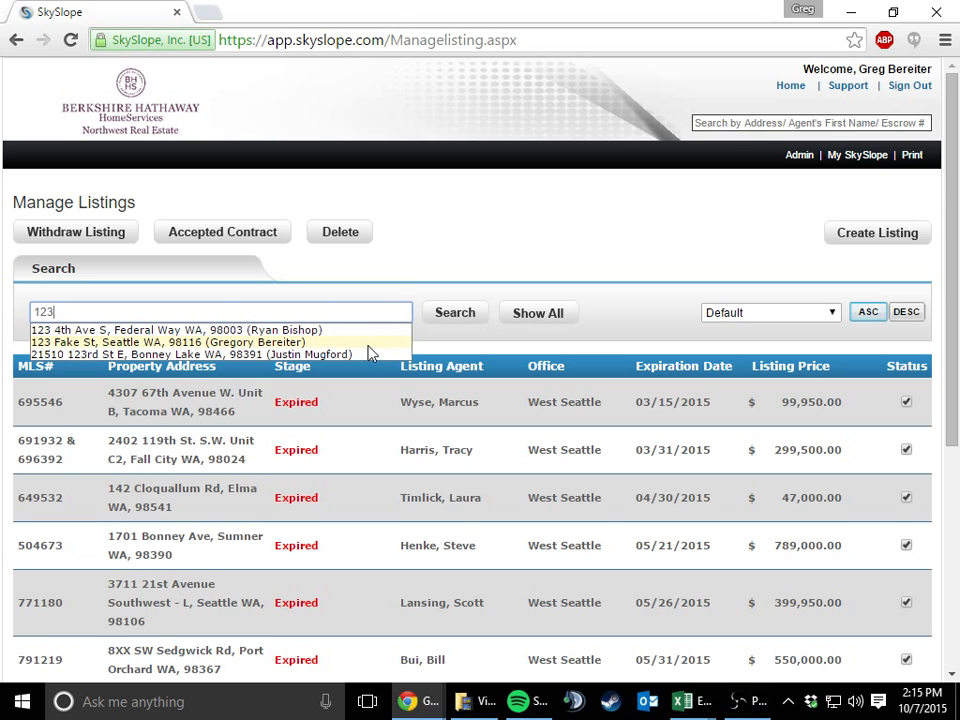
click(367, 345)
click(463, 313)
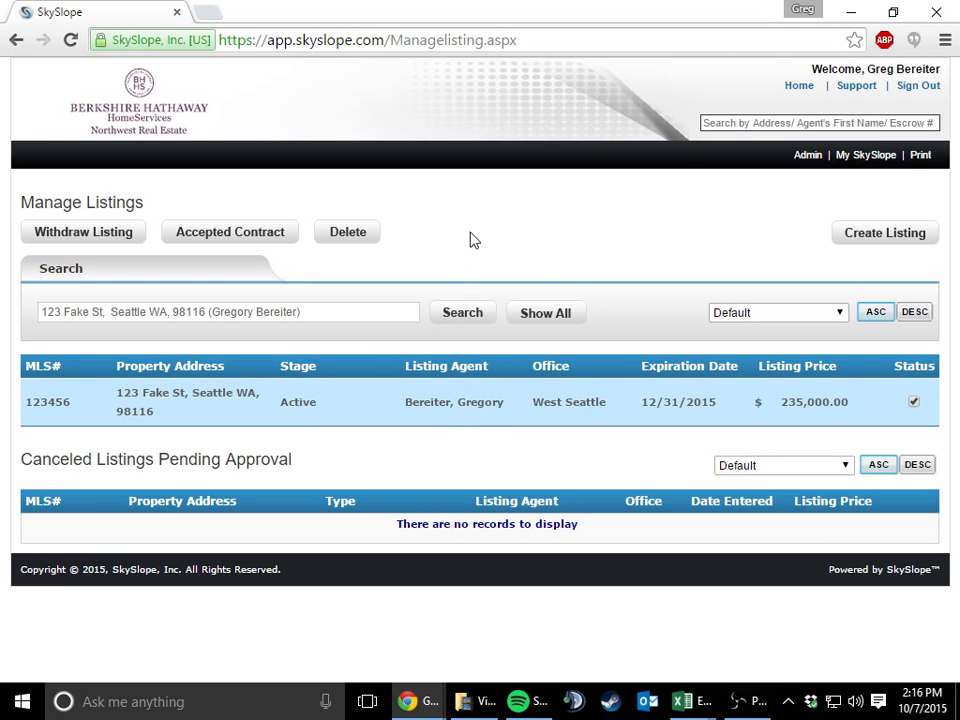
double_click(325, 407)
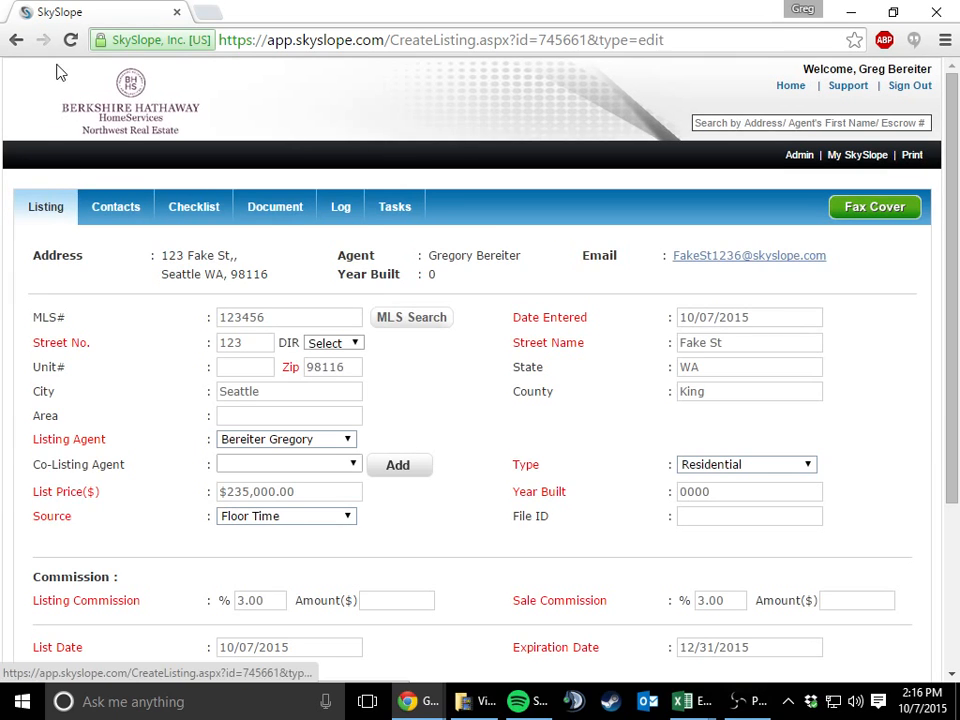
Return to Manage Listings, search again for 123 with the Fake St match, and select that listing
click(17, 45)
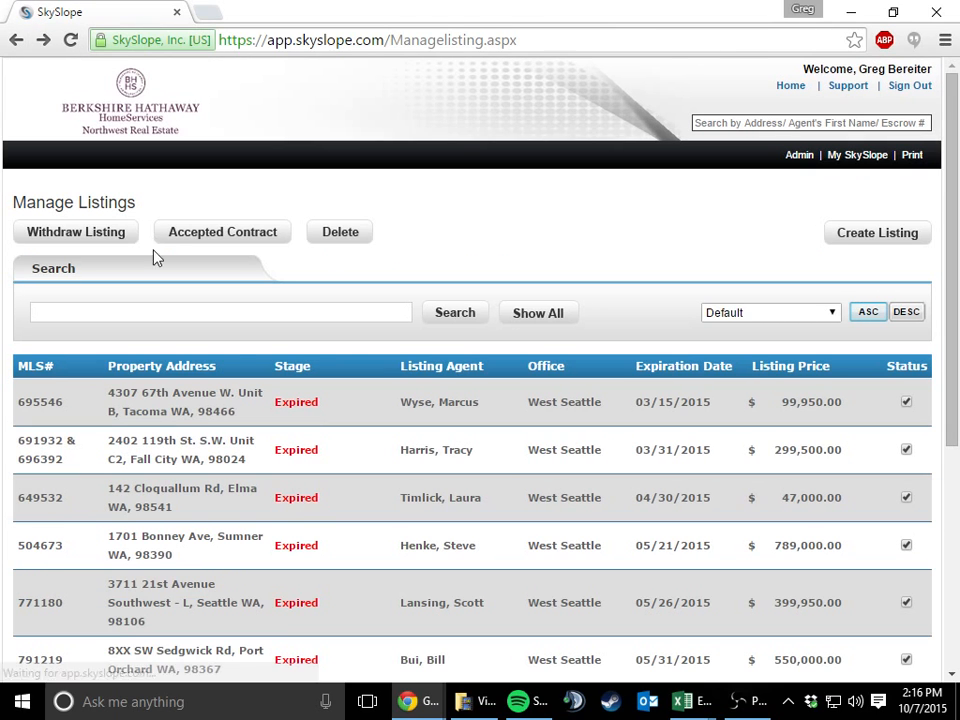
click(161, 311)
text(123)
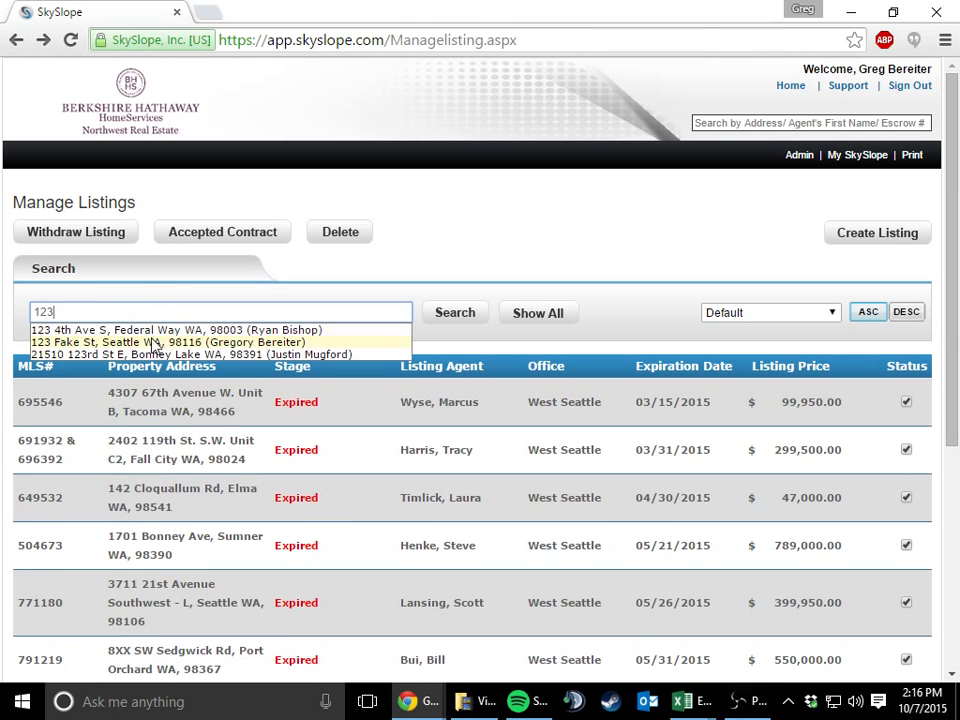
click(157, 343)
click(450, 313)
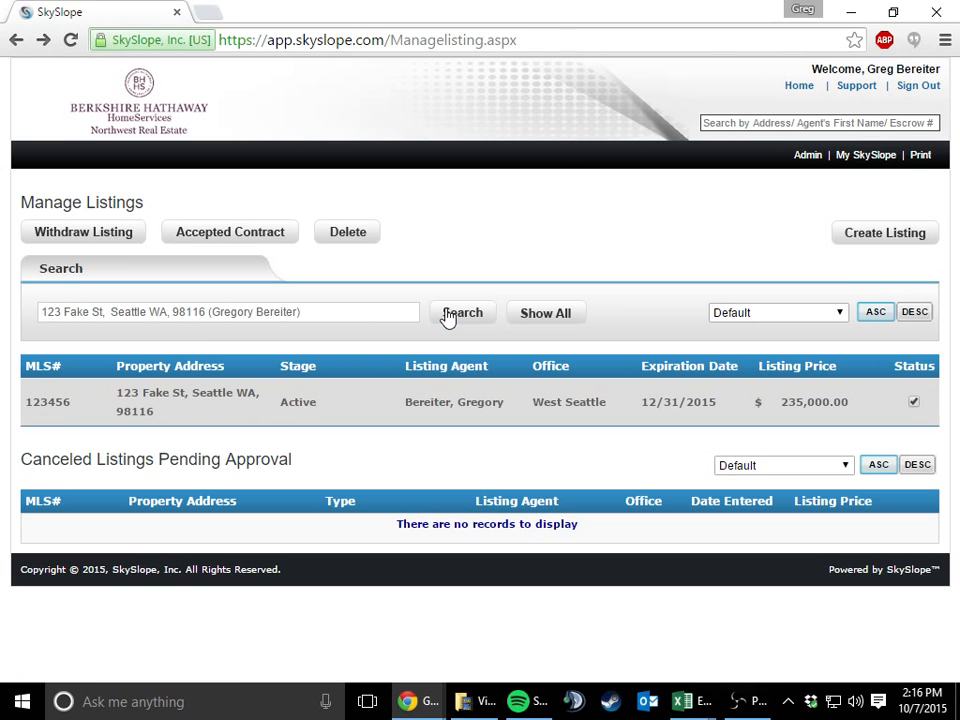
click(358, 405)
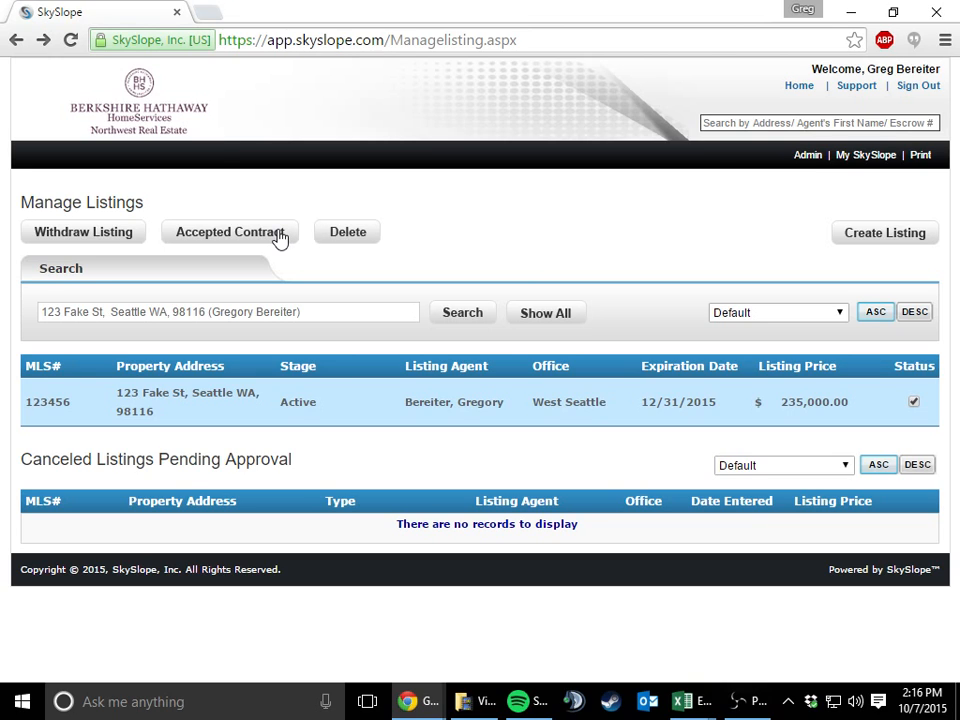
Find the Fake St listing through the site-wide search with 123 and open its checklist
click(737, 120)
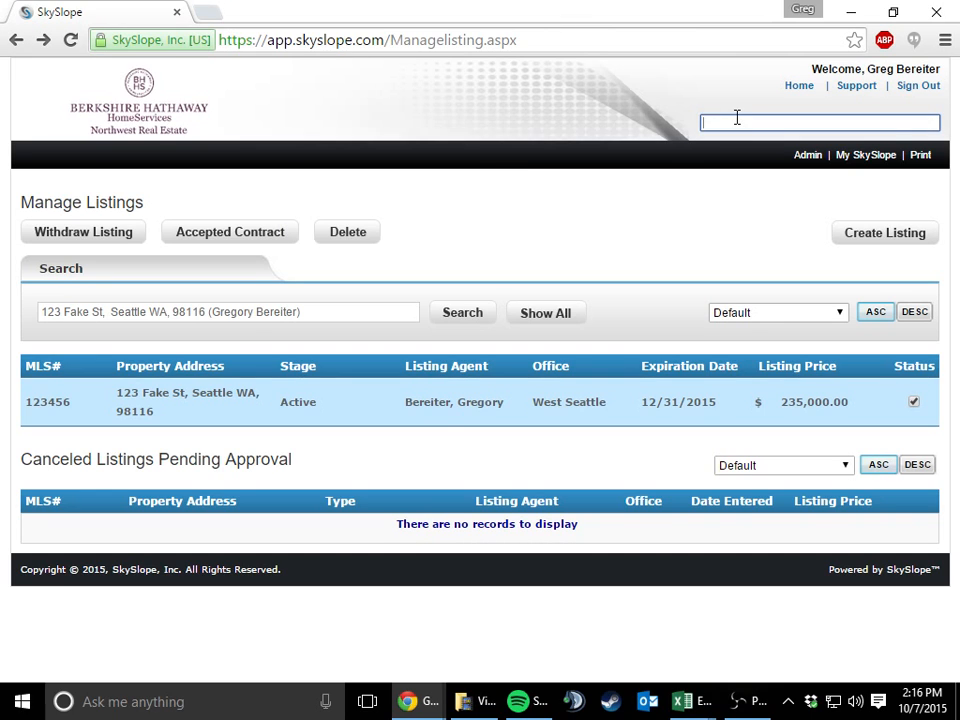
text(123)
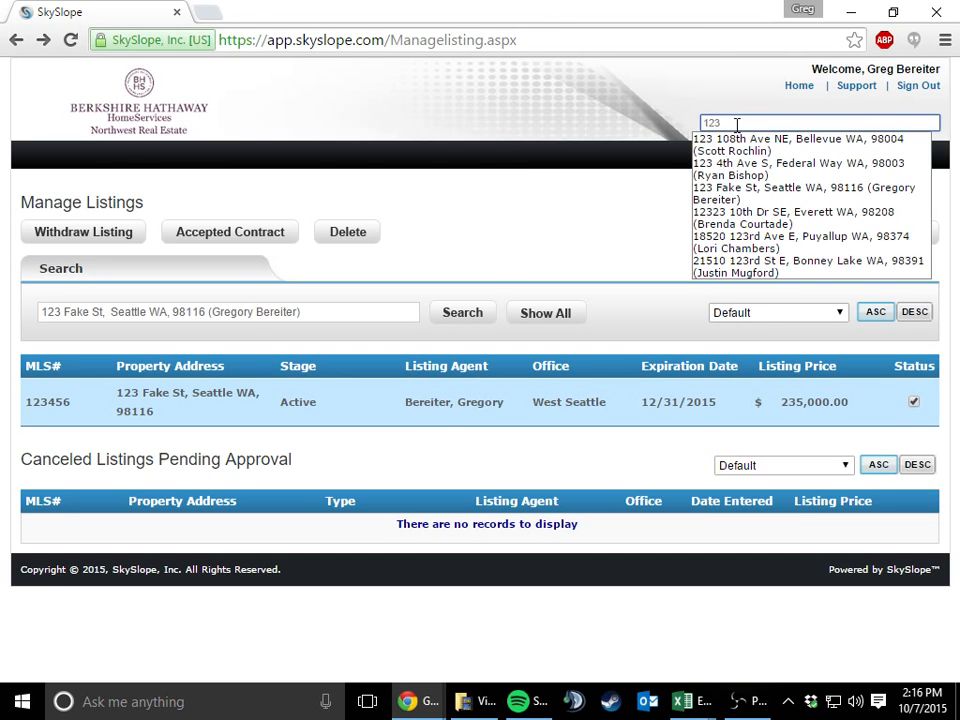
click(731, 193)
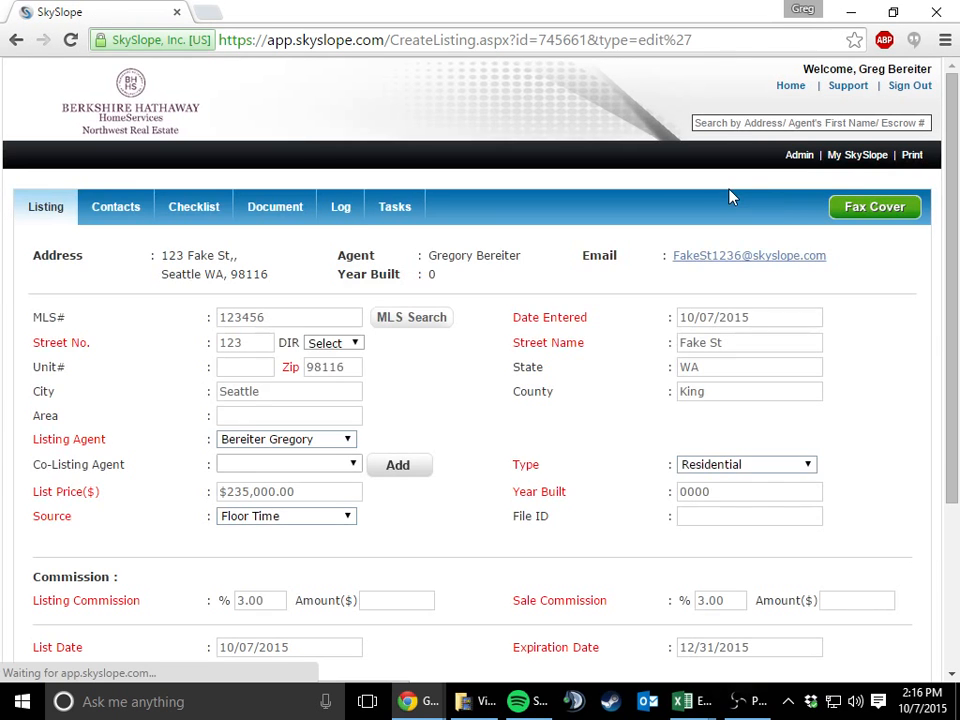
click(190, 210)
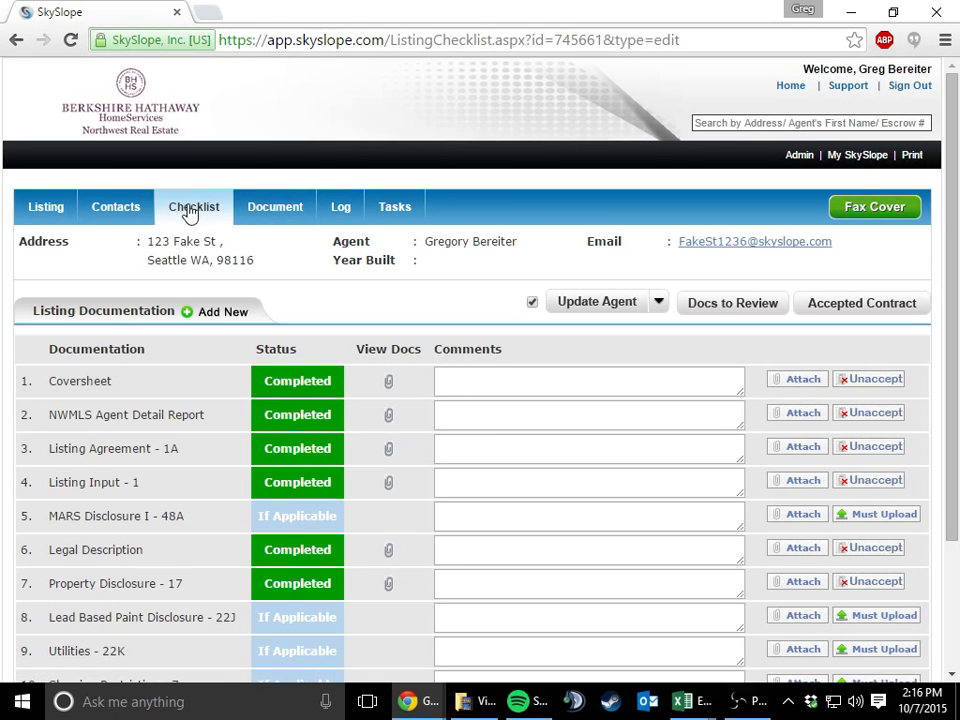